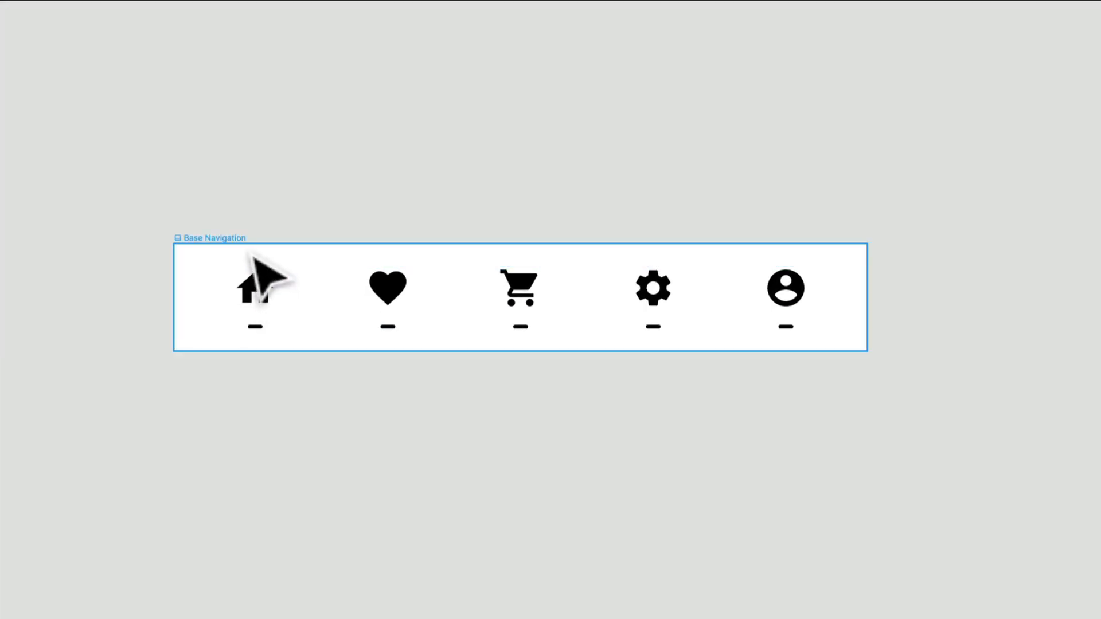
# - Examine the Icons and Slider frames inside Base Navigation and expand both to reveal their nested layers
pyautogui.click(266, 290)
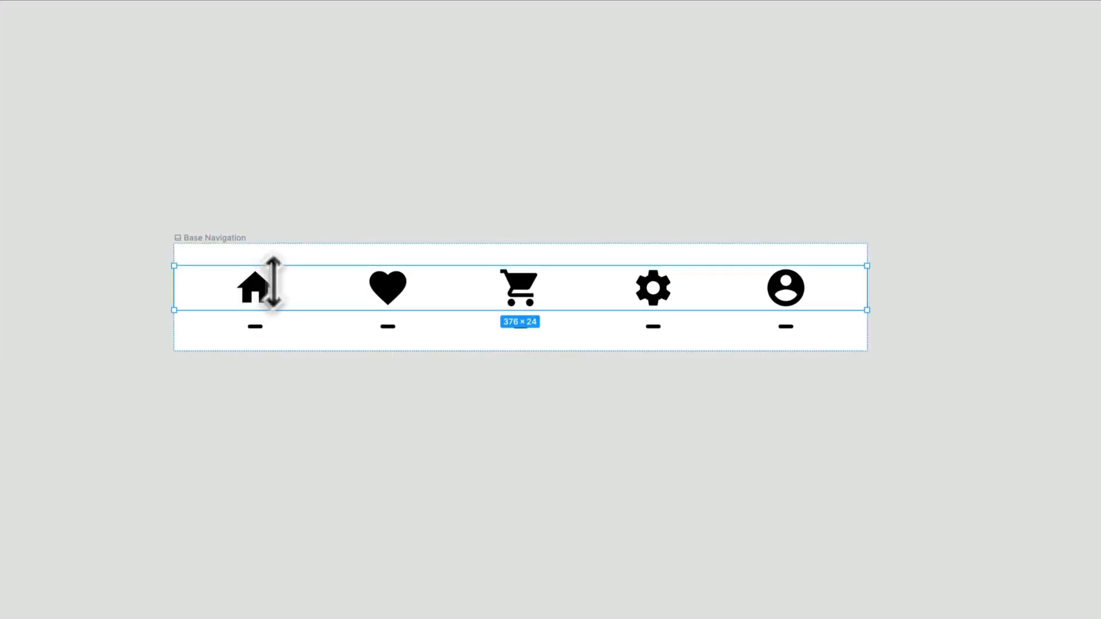
pyautogui.moveTo(122, 157); pyautogui.dragTo(762, 445)
pyautogui.moveTo(537, 535); pyautogui.dragTo(618, 477)
pyautogui.moveTo(352, 487); pyautogui.dragTo(518, 491)
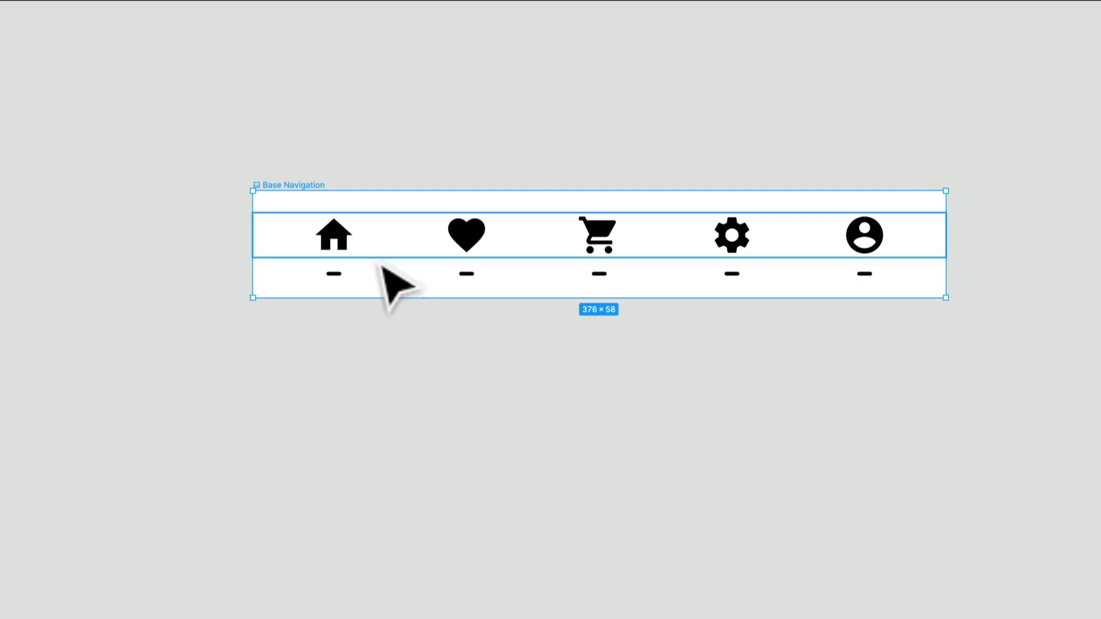
pyautogui.click(379, 257)
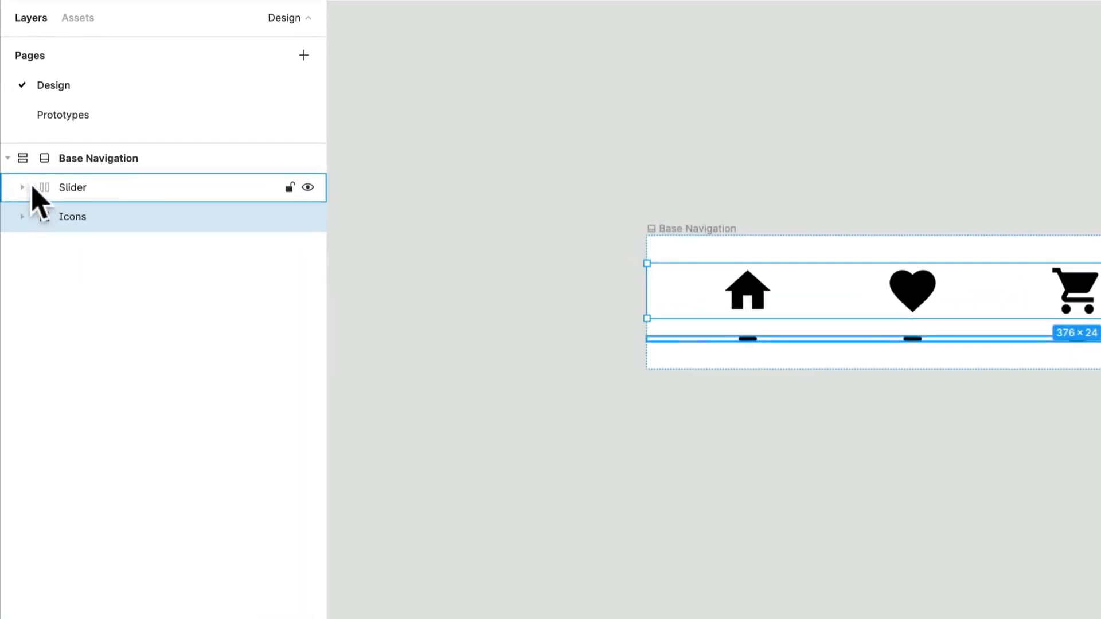
pyautogui.click(23, 187)
pyautogui.click(22, 363)
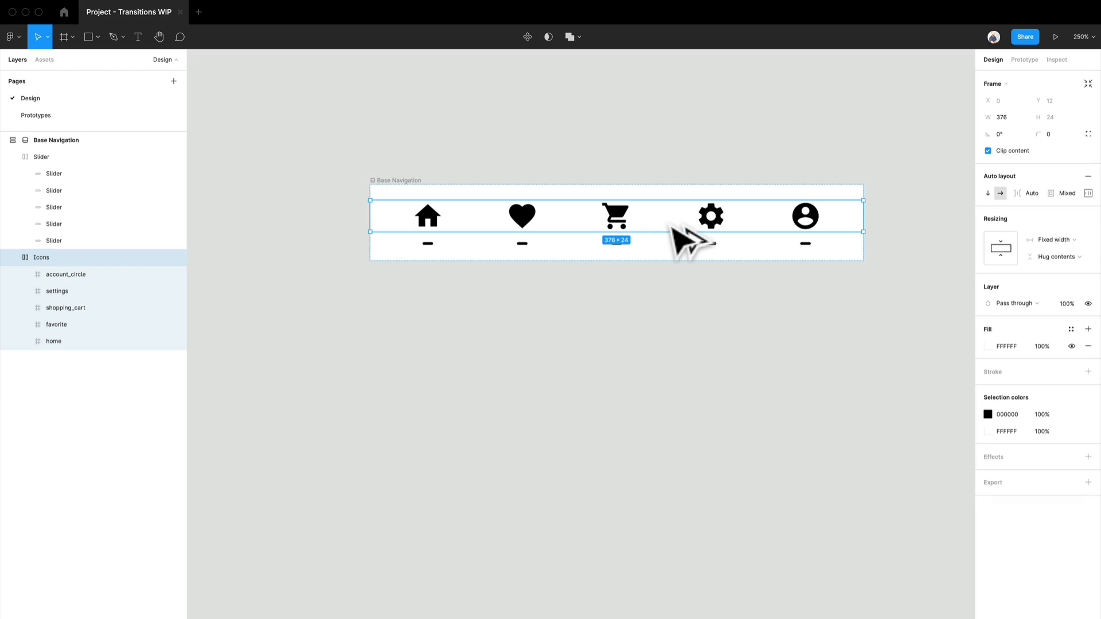
# - Place a copy of the Icons frame below Base Navigation and remove auto layout from the copy
pyautogui.moveTo(675, 233); pyautogui.dragTo(663, 286)
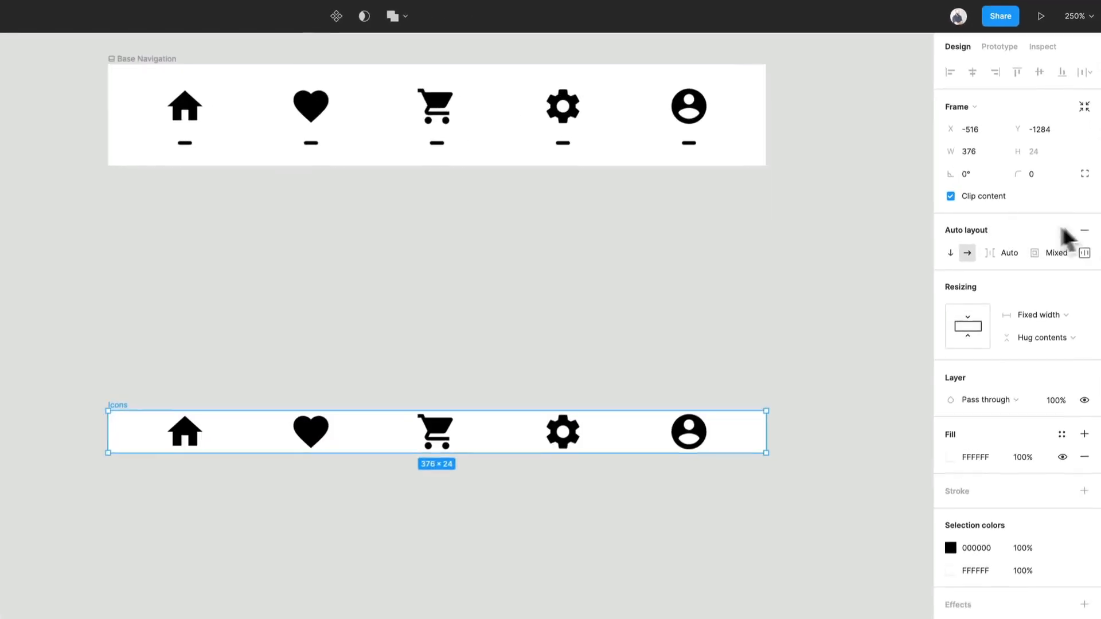
pyautogui.click(1084, 230)
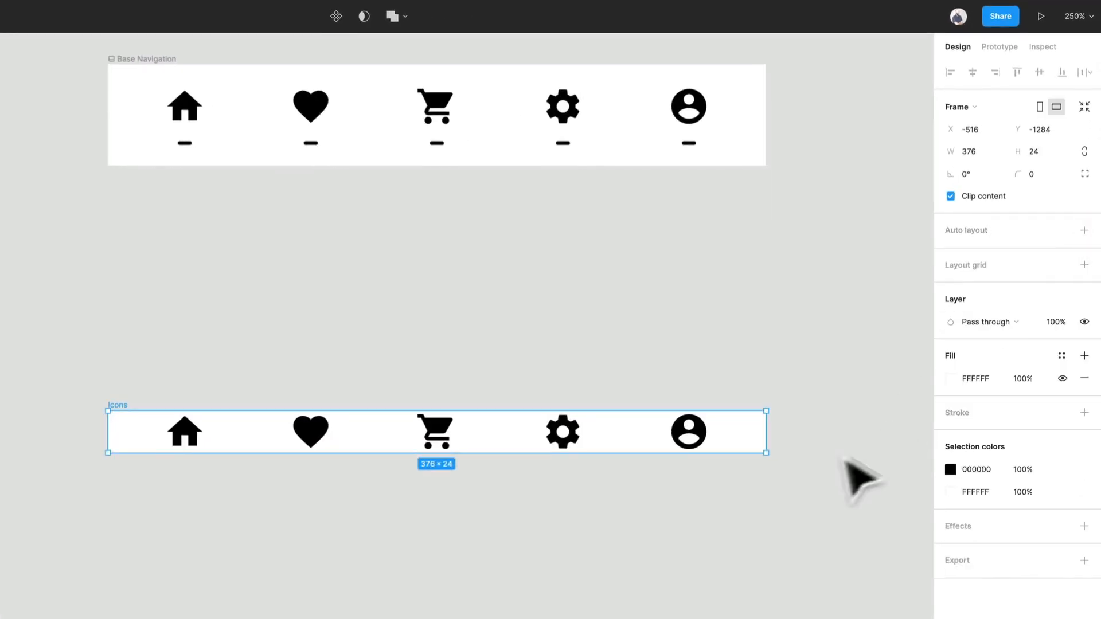
# - Move the account icon closer to the settings icon in the Icons copy and reapply auto layout to that frame
pyautogui.click(709, 450)
pyautogui.moveTo(704, 448); pyautogui.dragTo(659, 445)
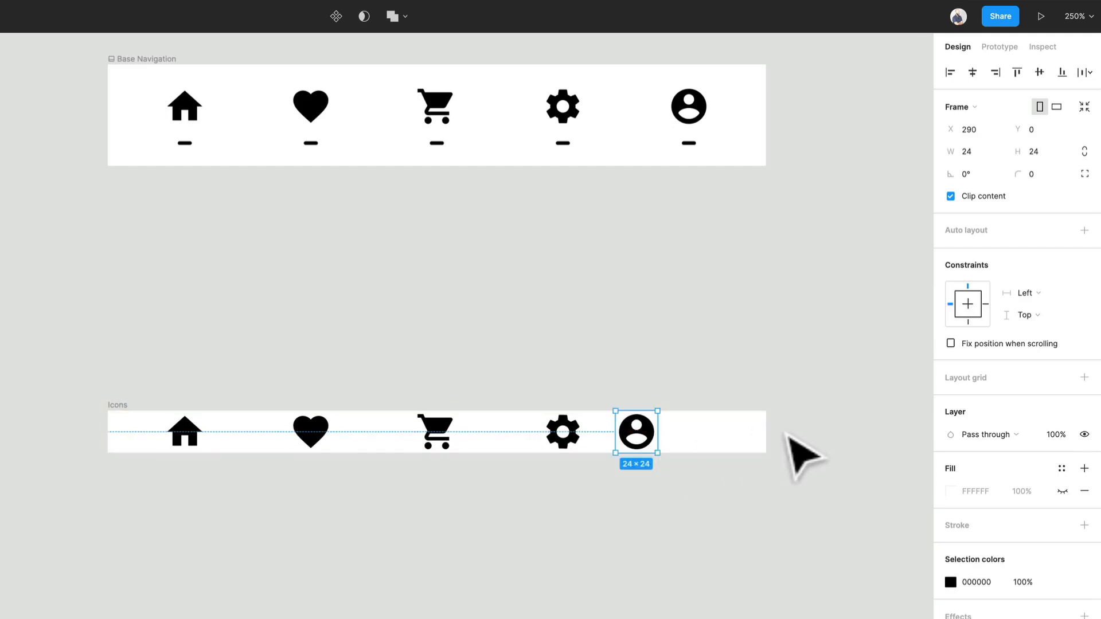
pyautogui.press('Escape')
pyautogui.click(1084, 230)
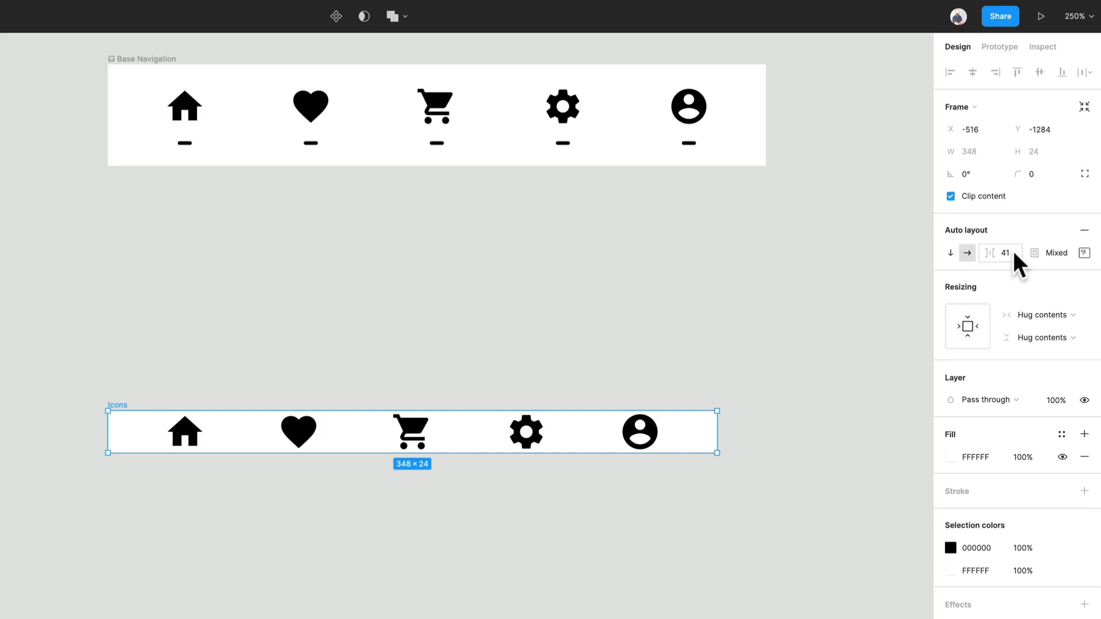
# - Switch the Icons copy to vertical direction and back to horizontal, and set the spacing between items to 56
pyautogui.click(950, 253)
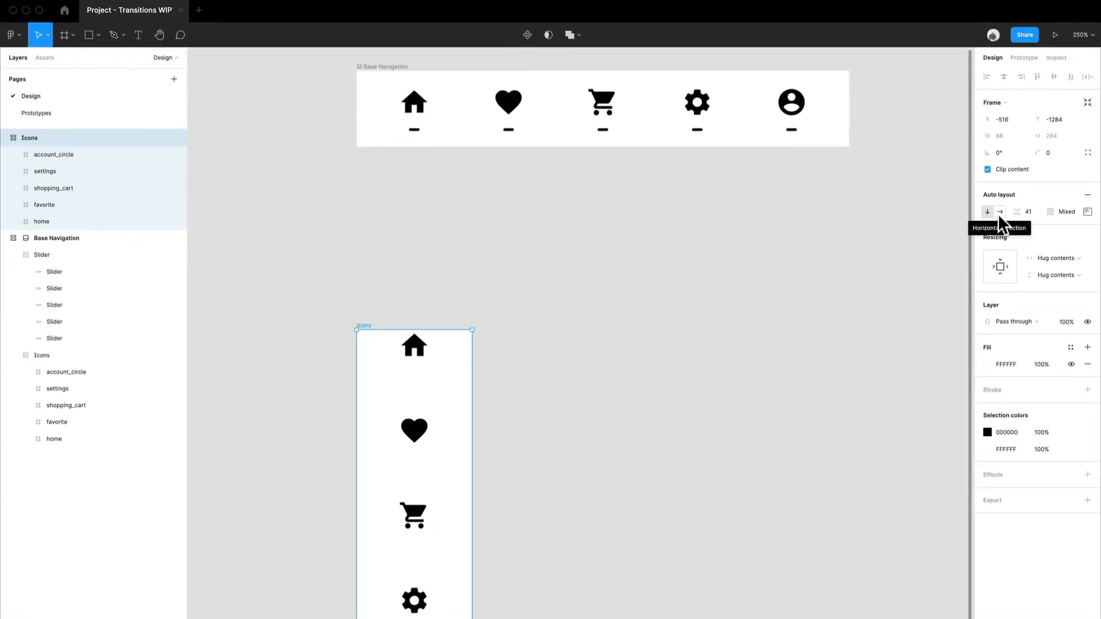
pyautogui.click(999, 213)
pyautogui.click(1035, 212)
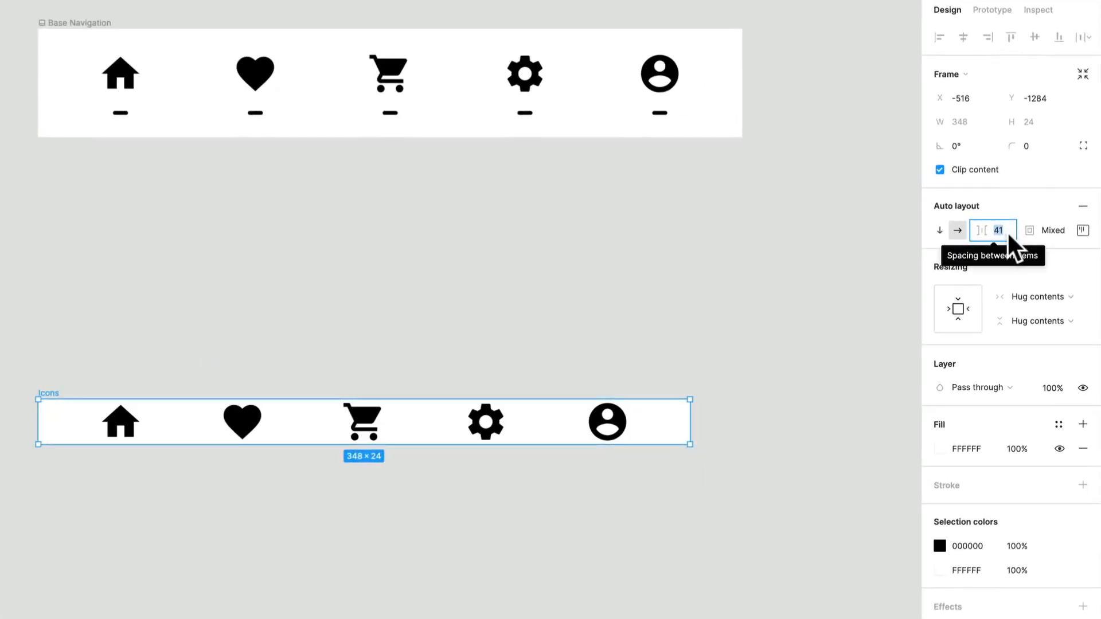
pyautogui.write('56')
pyautogui.press('Return')
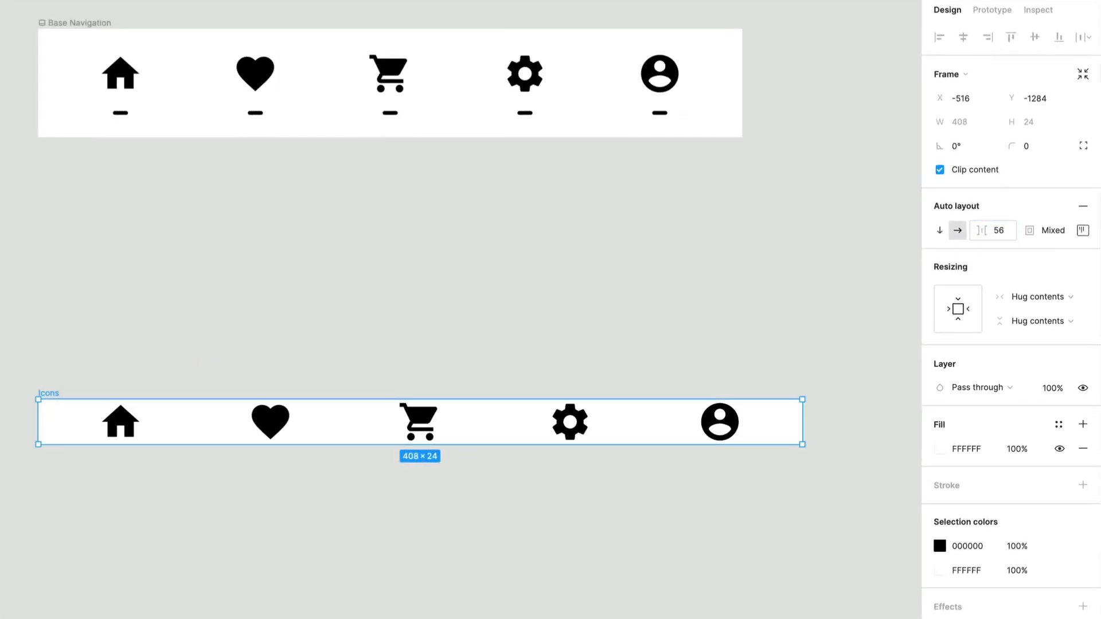
# - Set the Icons copy's padding to 40 for the left and right sides and 20 for the top and bottom
pyautogui.click(1059, 227)
pyautogui.write('40')
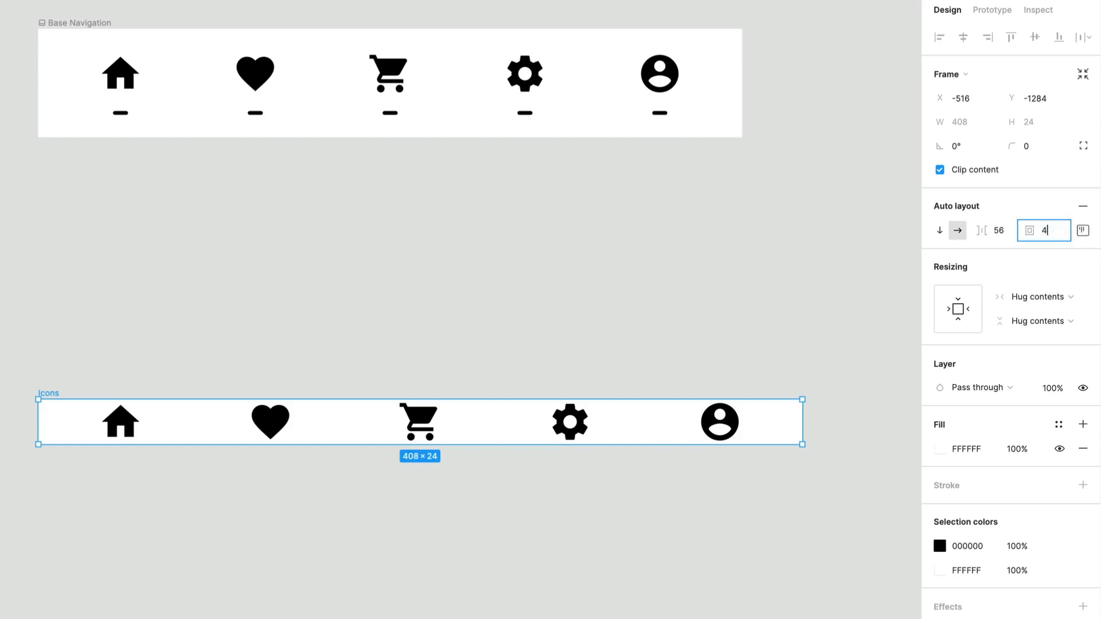
pyautogui.press('Return')
pyautogui.click(1081, 232)
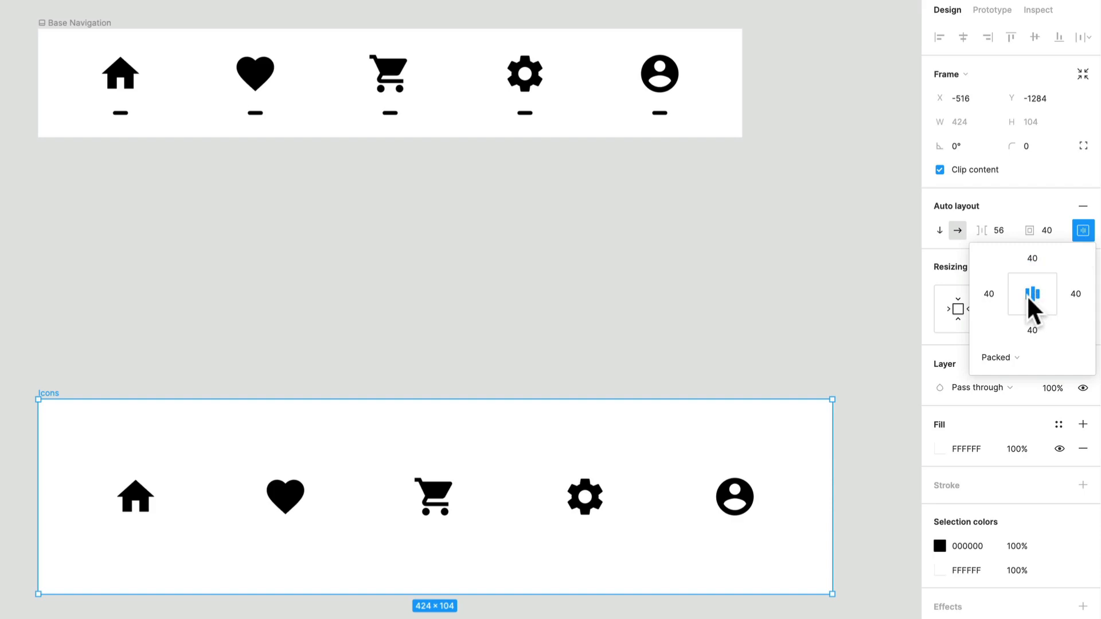
pyautogui.click(1032, 279)
pyautogui.write('20')
pyautogui.press('Return')
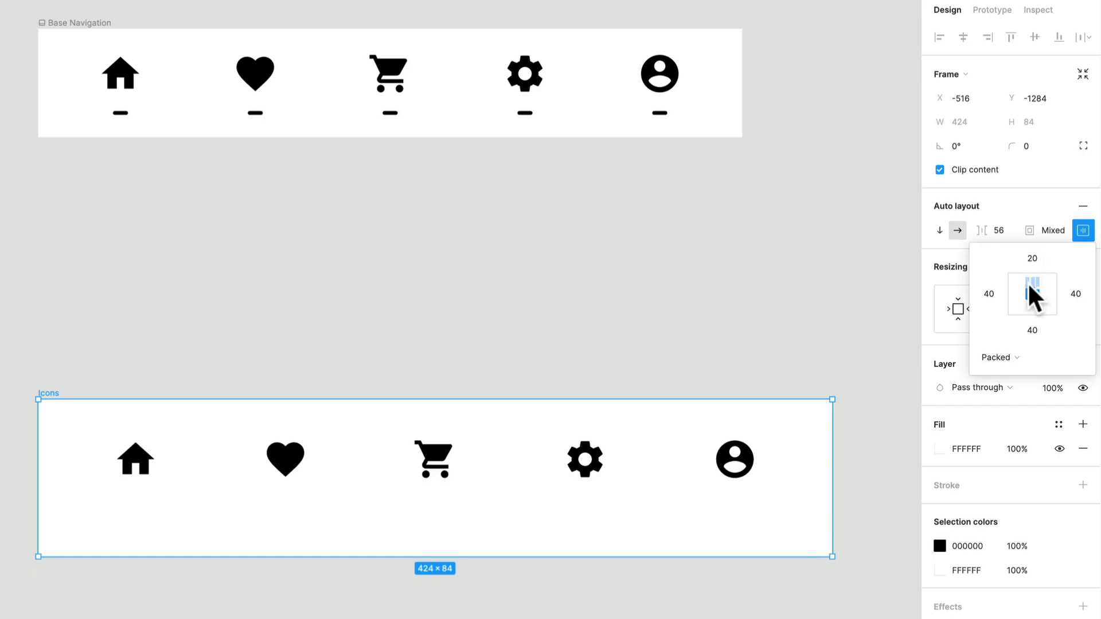
pyautogui.click(1032, 330)
pyautogui.write('20')
pyautogui.press('Return')
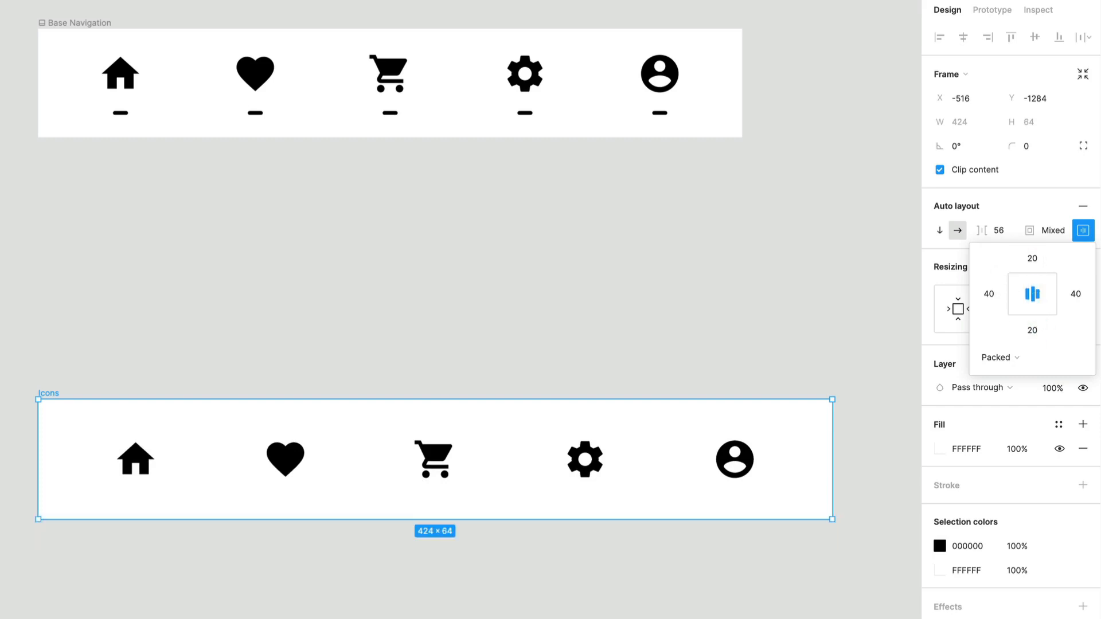
# - Set the Icons copy's spacing mode to Space between and resize the frame to 382 wide
pyautogui.click(989, 354)
pyautogui.click(1005, 376)
pyautogui.moveTo(848, 488); pyautogui.dragTo(768, 601)
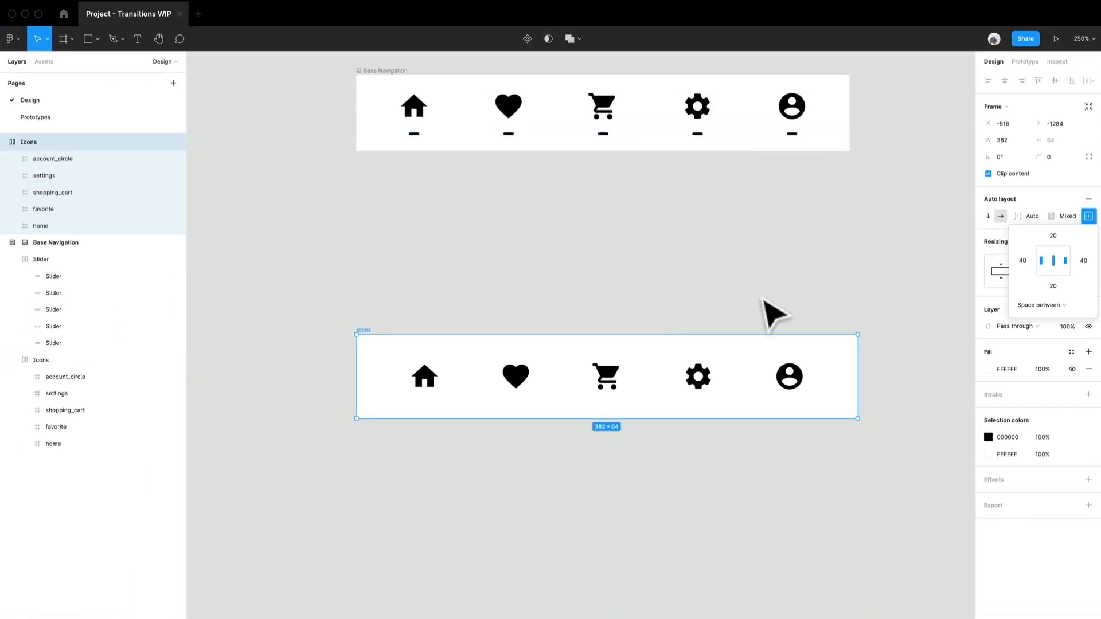
# - Delete the Icons copy below Base Navigation
pyautogui.click(735, 300)
pyautogui.click(383, 347)
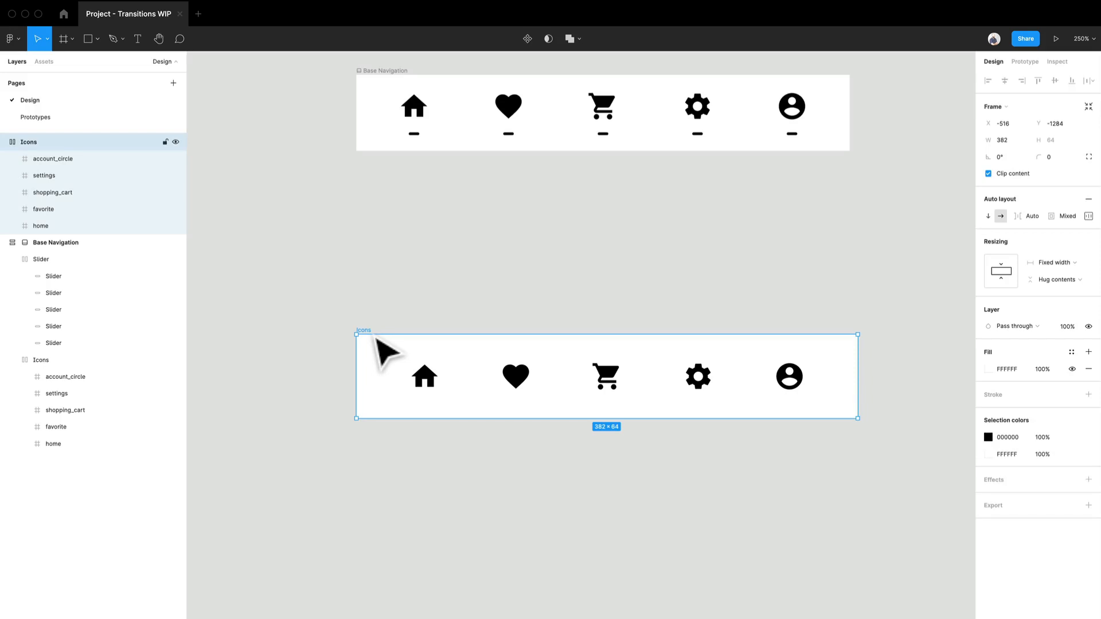
pyautogui.press('Delete')
pyautogui.scroll(2, 624, 139)
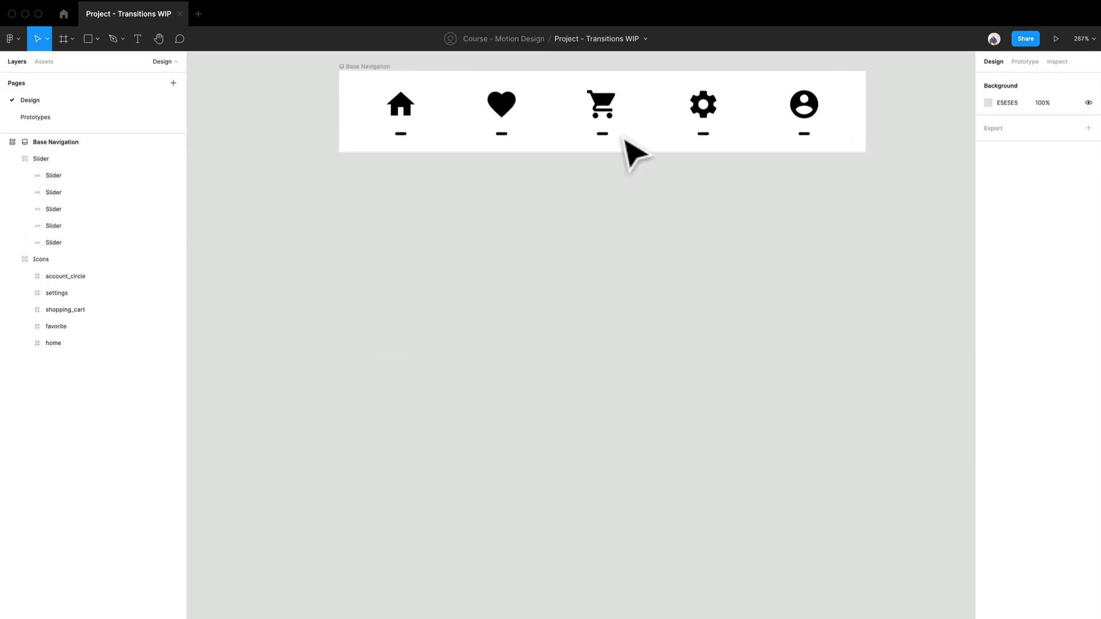
# - Examine the Icons frame's auto layout settings and the Slider frame beneath it in Base Navigation
pyautogui.moveTo(624, 141); pyautogui.dragTo(594, 280)
pyautogui.scroll(4, 594, 280)
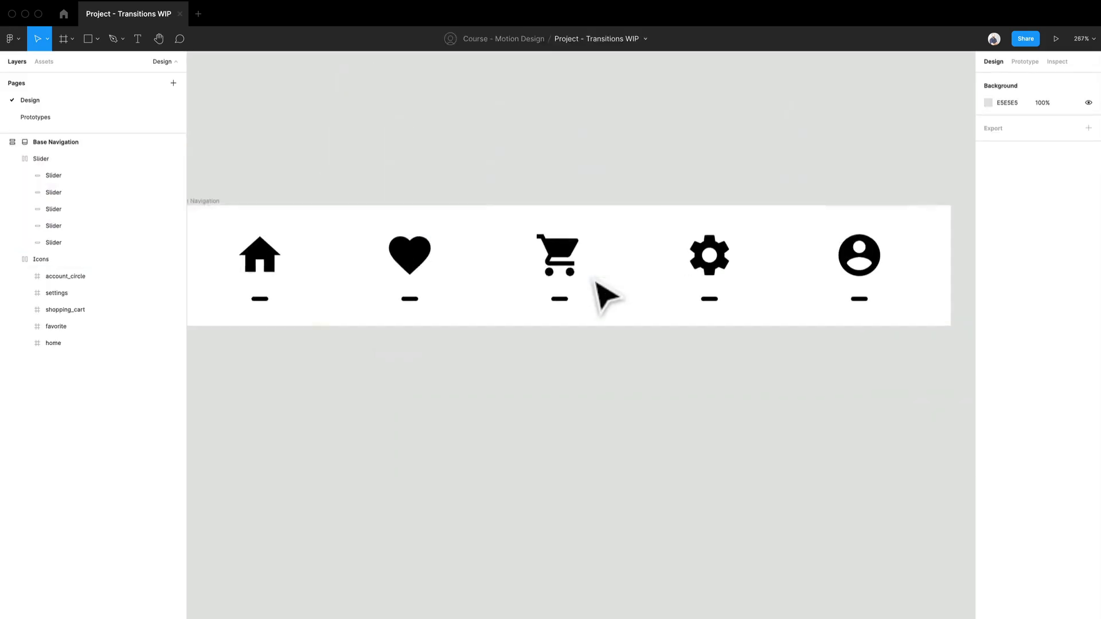
pyautogui.click(726, 271)
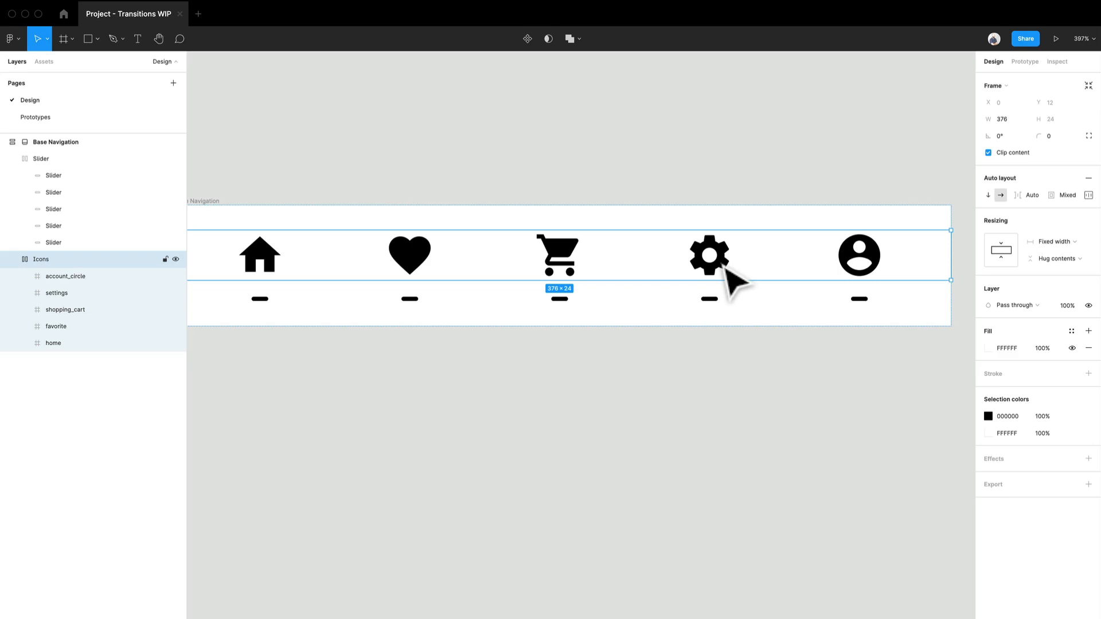
pyautogui.moveTo(295, 342); pyautogui.dragTo(342, 309)
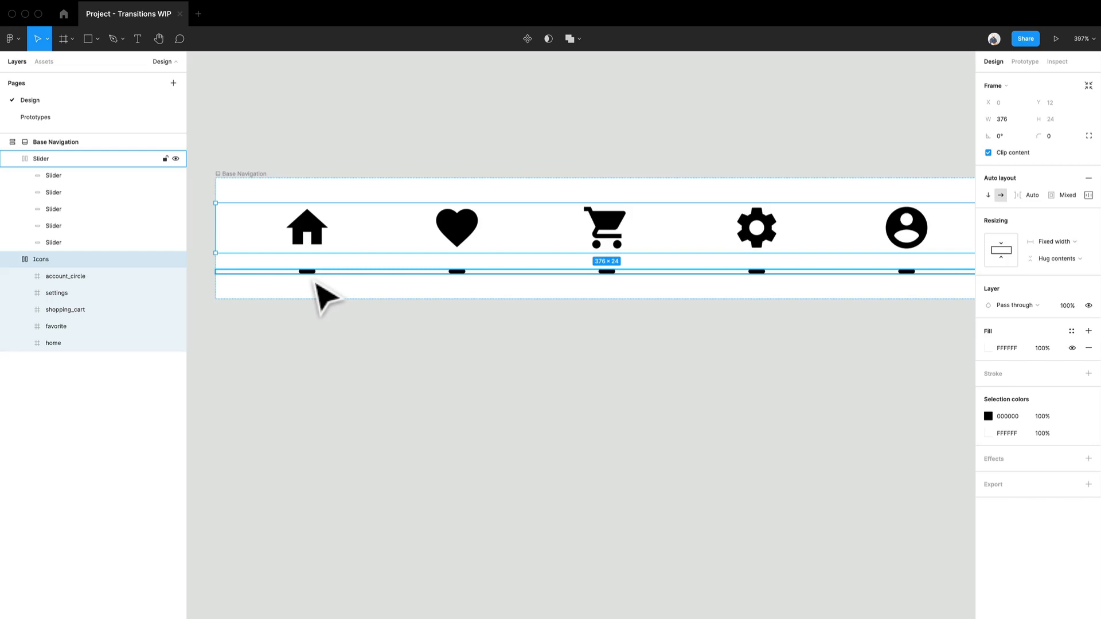
pyautogui.hscroll(-2, 319, 284)
pyautogui.press('Escape')
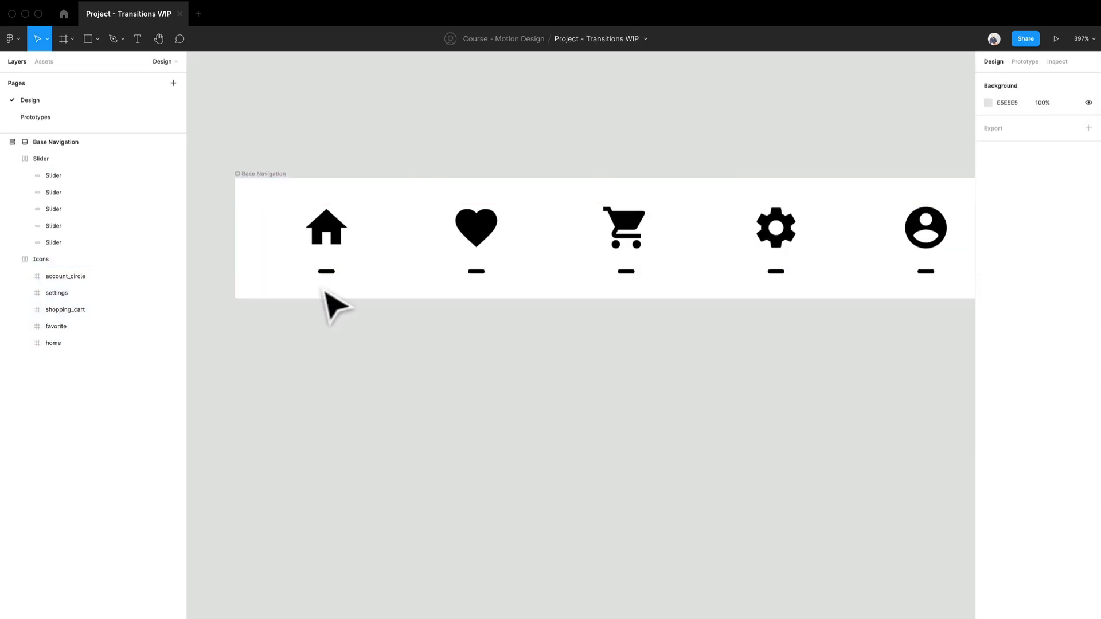
pyautogui.click(328, 280)
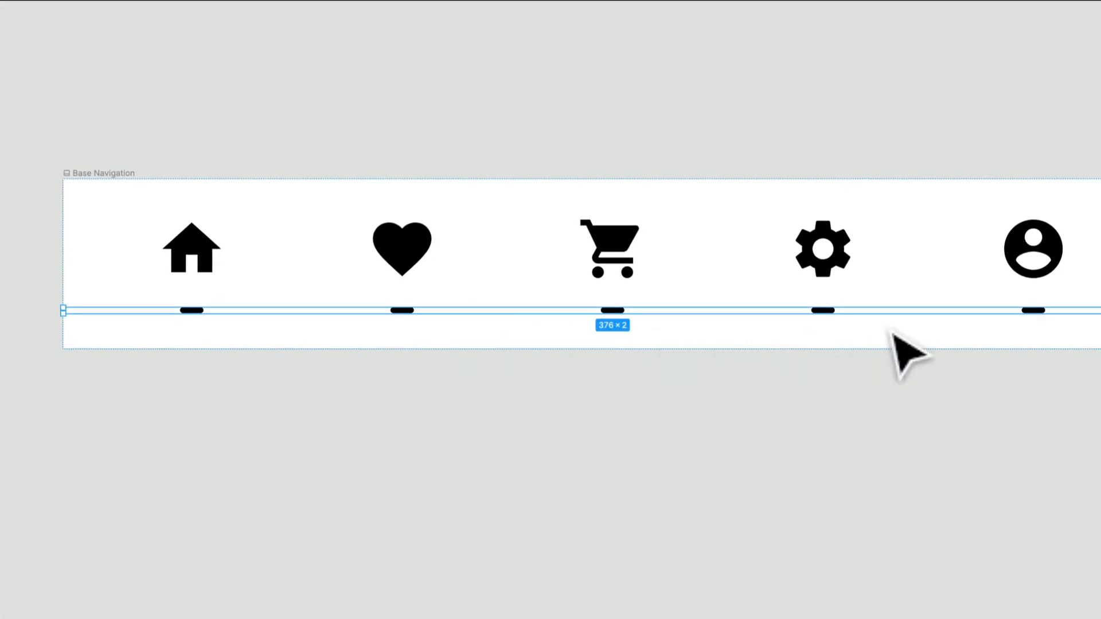
# - Inspect the home, heart, cart, settings and account icons in the Icons frame one by one
pyautogui.click(386, 267)
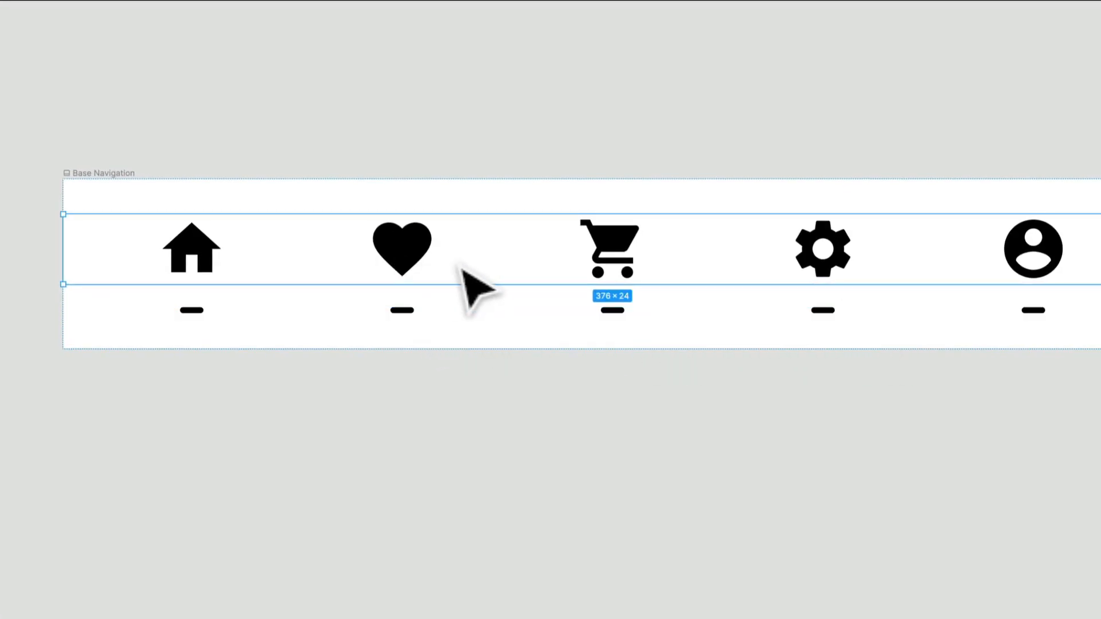
pyautogui.click(205, 263)
pyautogui.click(401, 258)
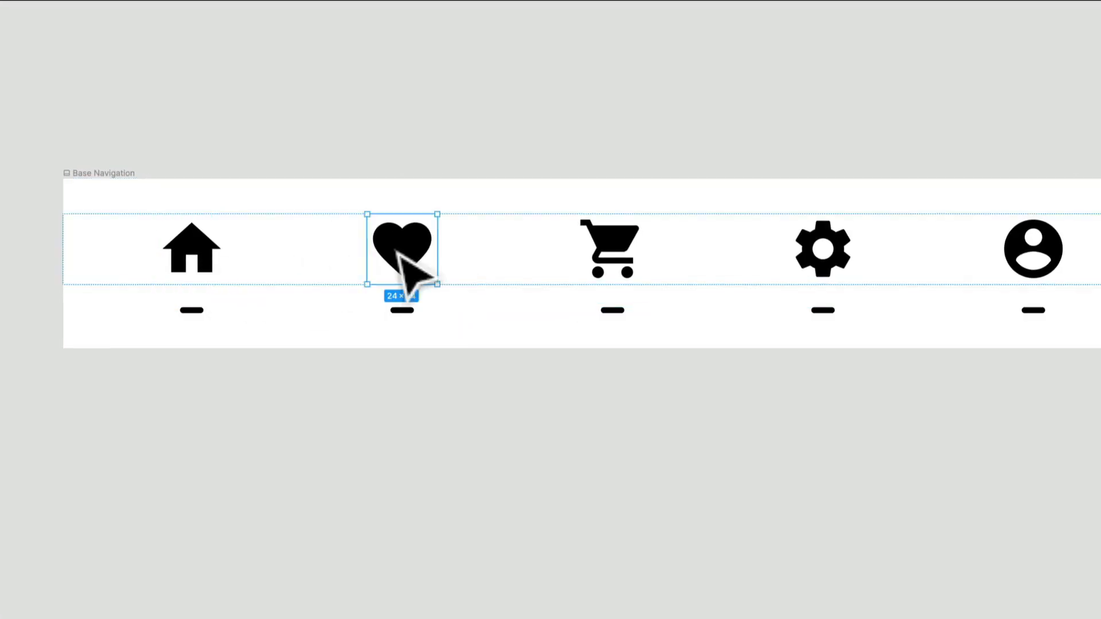
pyautogui.click(642, 252)
pyautogui.click(837, 276)
pyautogui.click(1053, 276)
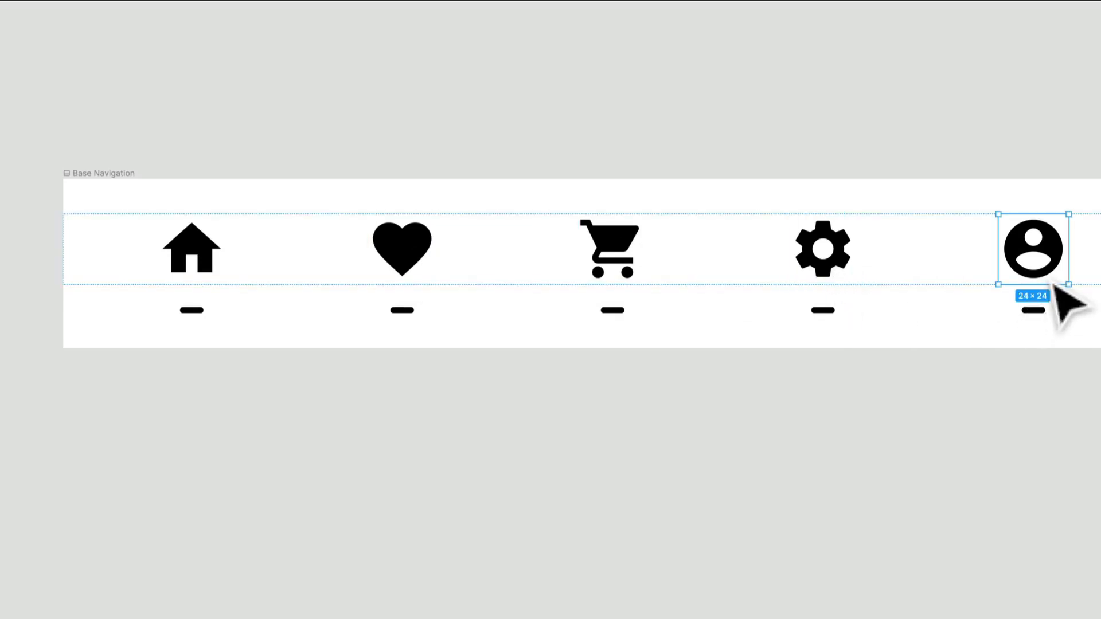
pyautogui.click(453, 493)
pyautogui.scroll(-5, 206, 390)
pyautogui.scroll(-3, 189, 321)
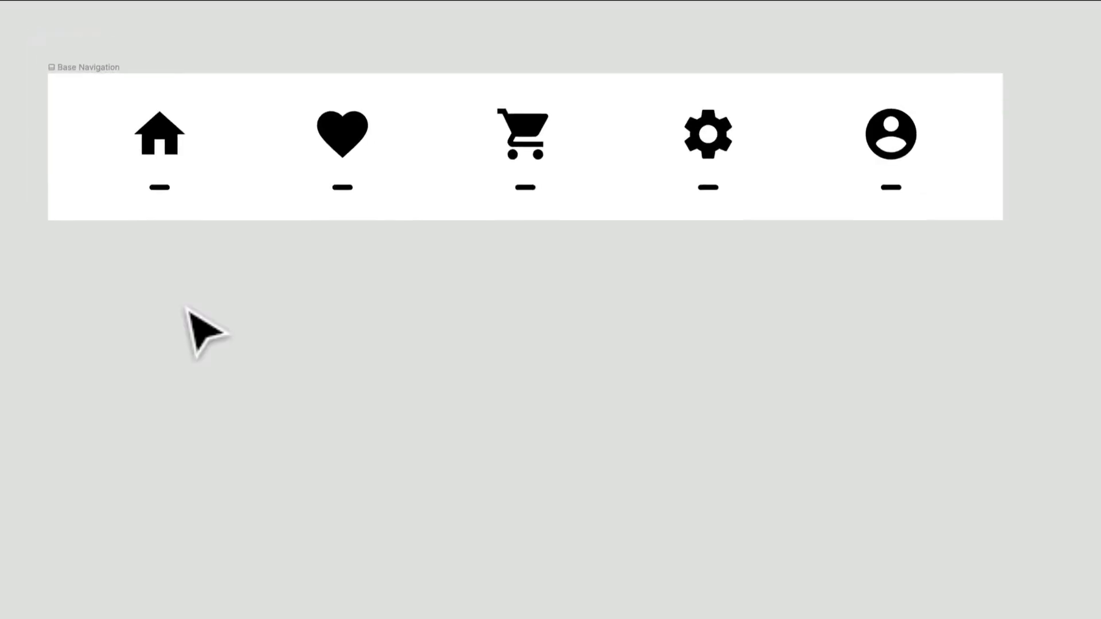
# - Try placing a copy of the Base Navigation frame below the original, and undo it
pyautogui.moveTo(131, 86); pyautogui.dragTo(109, 464)
pyautogui.moveTo(123, 417); pyautogui.dragTo(105, 163)
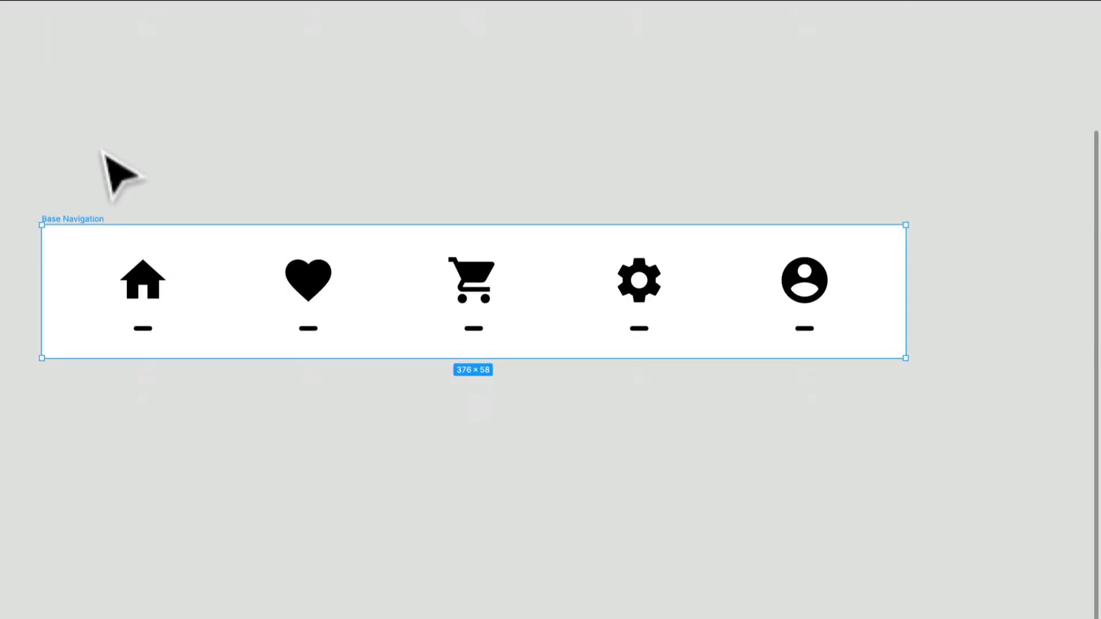
pyautogui.moveTo(246, 204); pyautogui.dragTo(343, 417)
pyautogui.hotkey('ctrl', 'z')
# - Place another copy of Base Navigation straight beneath the original frame and compare the two
pyautogui.click(224, 93)
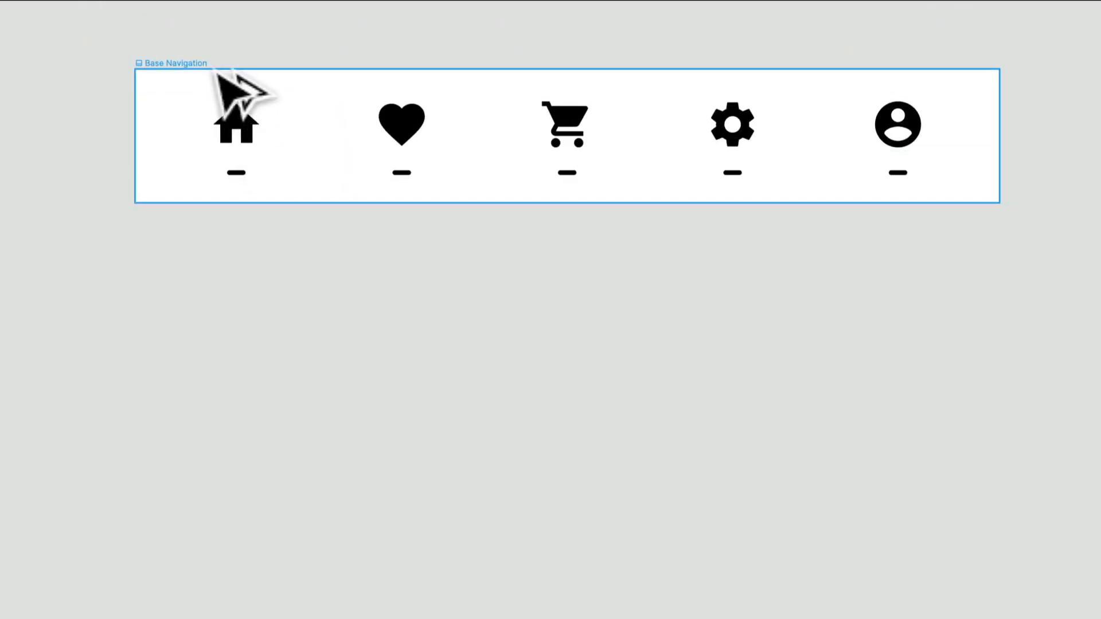
pyautogui.moveTo(218, 77); pyautogui.dragTo(226, 498)
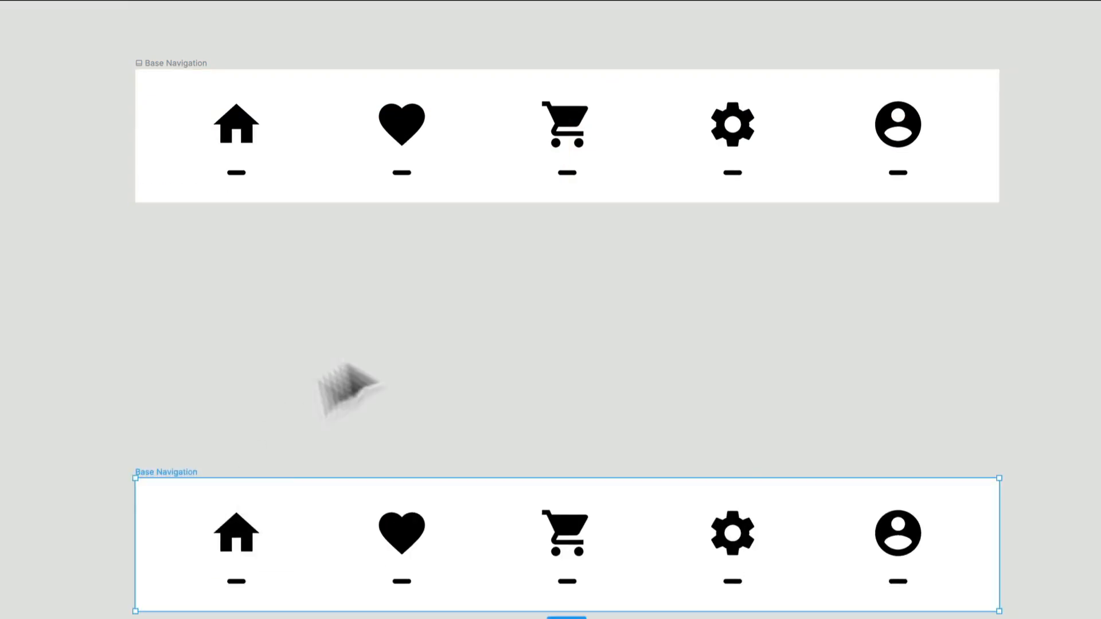
pyautogui.click(383, 339)
pyautogui.scroll(3, 246, 187)
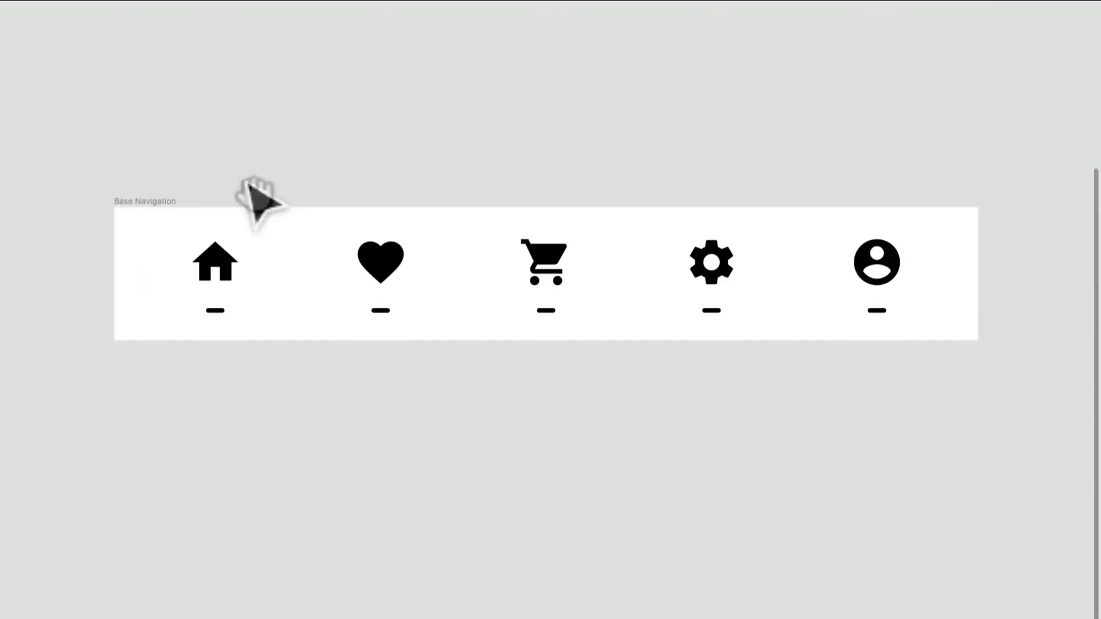
pyautogui.click(294, 265)
pyautogui.scroll(3, 295, 267)
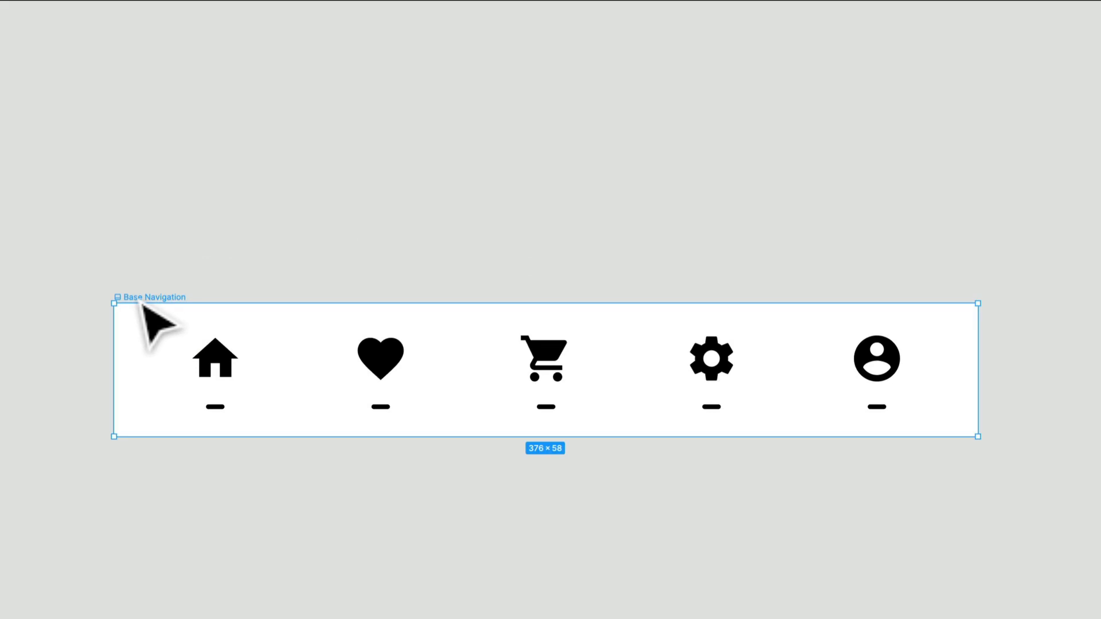
# - Try duplicating Base Navigation and moving the duplicate down and to the right of the original, and undo these changes
pyautogui.press('super+d')
pyautogui.scroll(-3, 501, 485)
pyautogui.moveTo(324, 368); pyautogui.dragTo(62, 570)
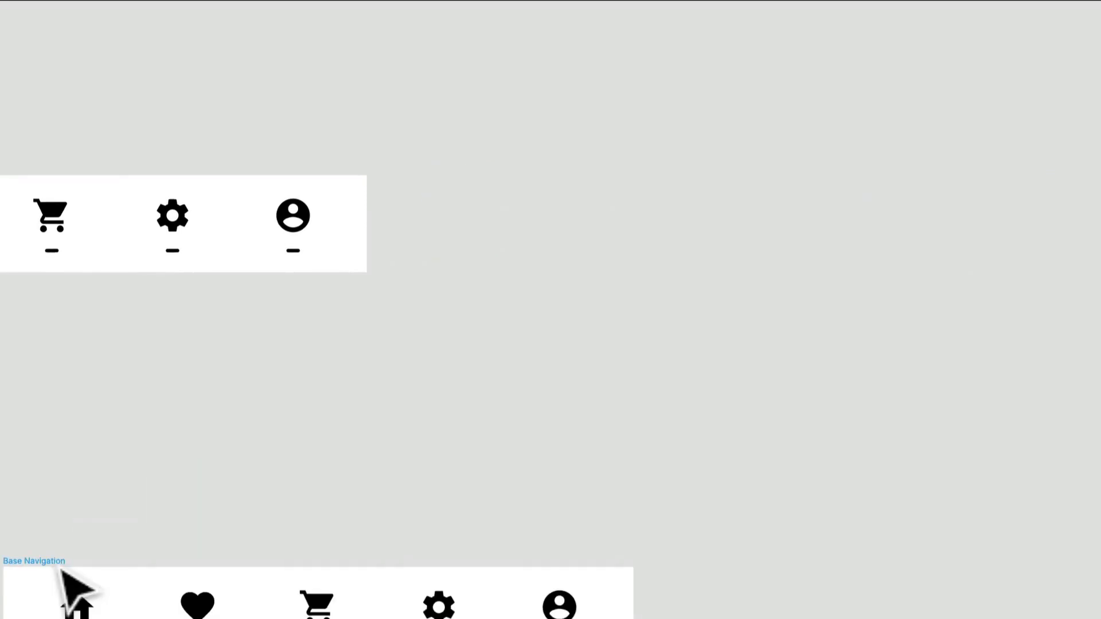
pyautogui.press('super+z')
pyautogui.press('super+z')
# - Create a copy of the Base Navigation frame directly below the original, aligned with its left edge
pyautogui.moveTo(186, 528); pyautogui.dragTo(585, 335)
pyautogui.scroll(5, 336, 191)
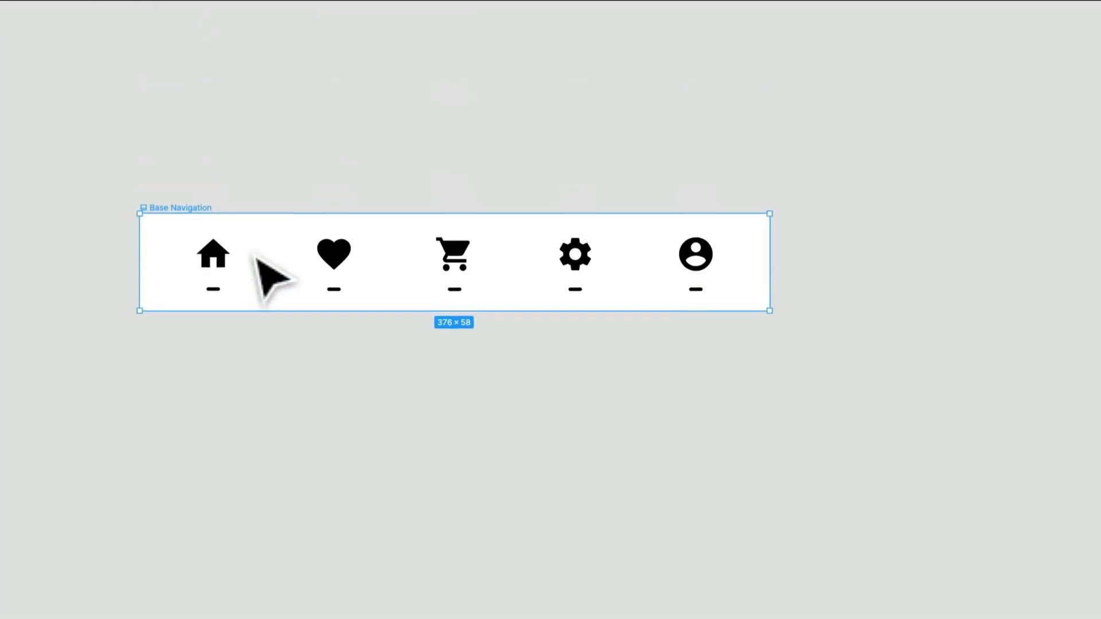
pyautogui.moveTo(191, 226); pyautogui.dragTo(184, 459)
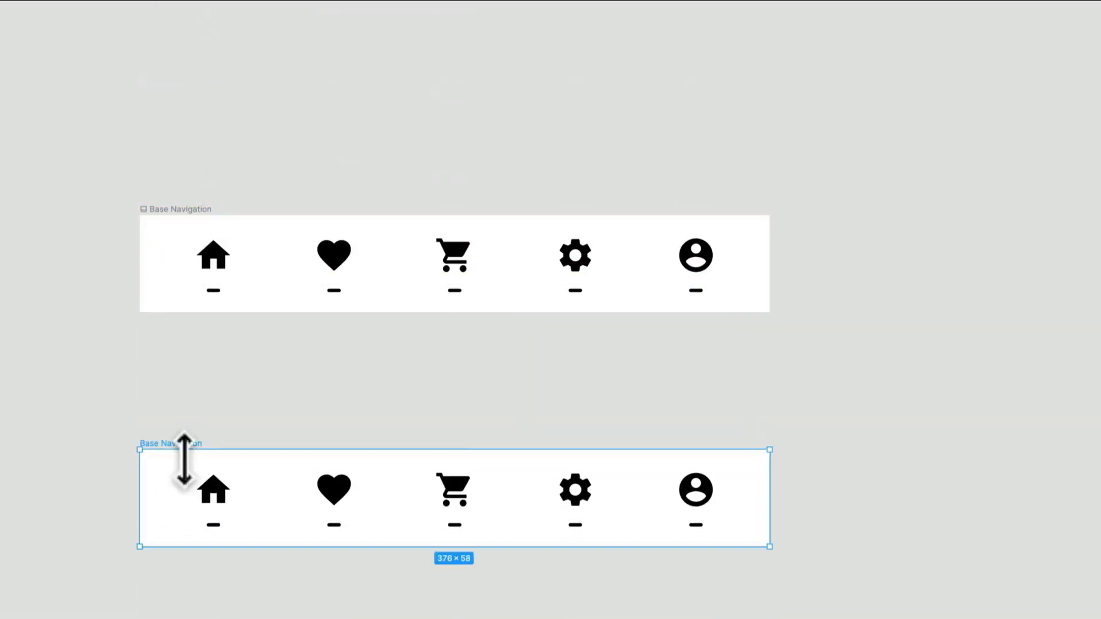
# - Rename the copied Base Navigation frame as Nav
pyautogui.scroll(5, 189, 493)
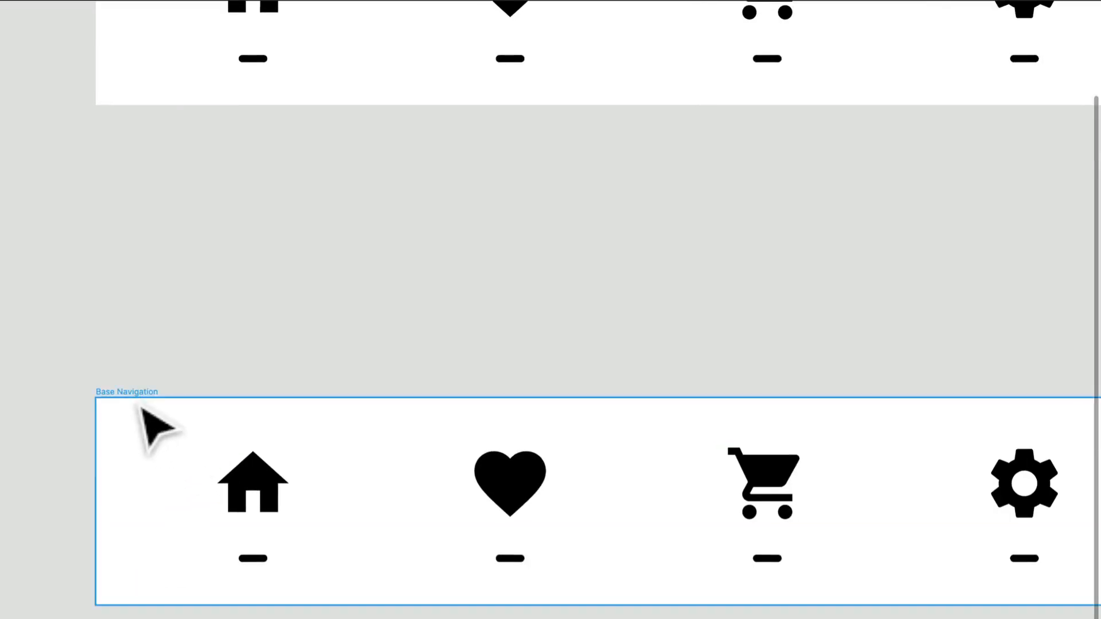
pyautogui.click(147, 410)
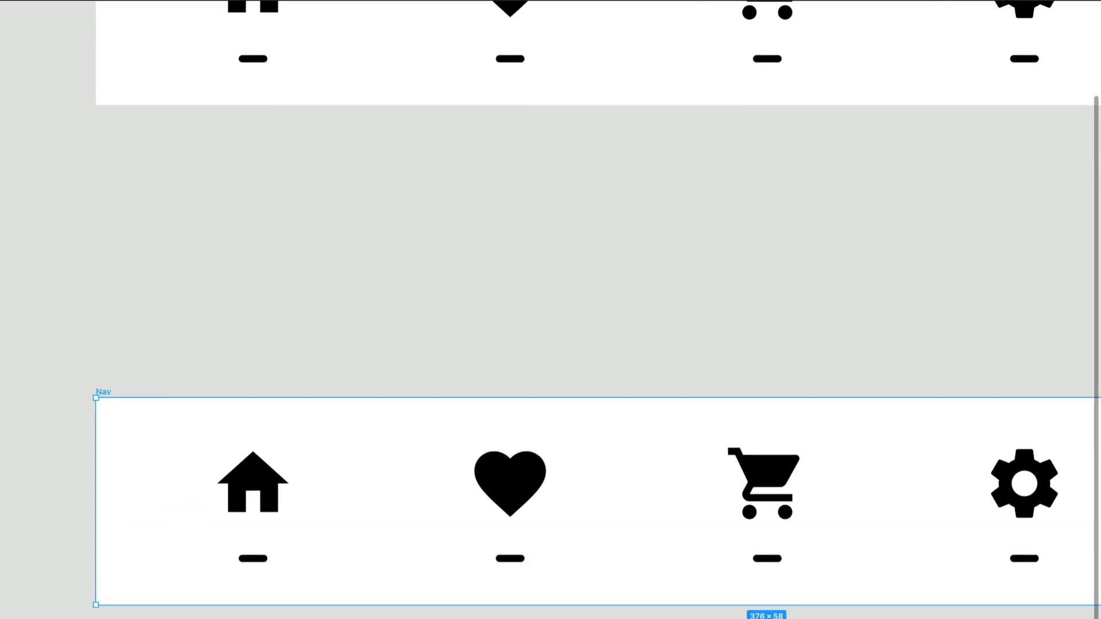
pyautogui.click(388, 369)
# - Try hiding the Slider bars under the heart, cart, settings and account icons in the Nav frame
pyautogui.scroll(-1, 388, 369)
pyautogui.hscroll(3, 389, 369)
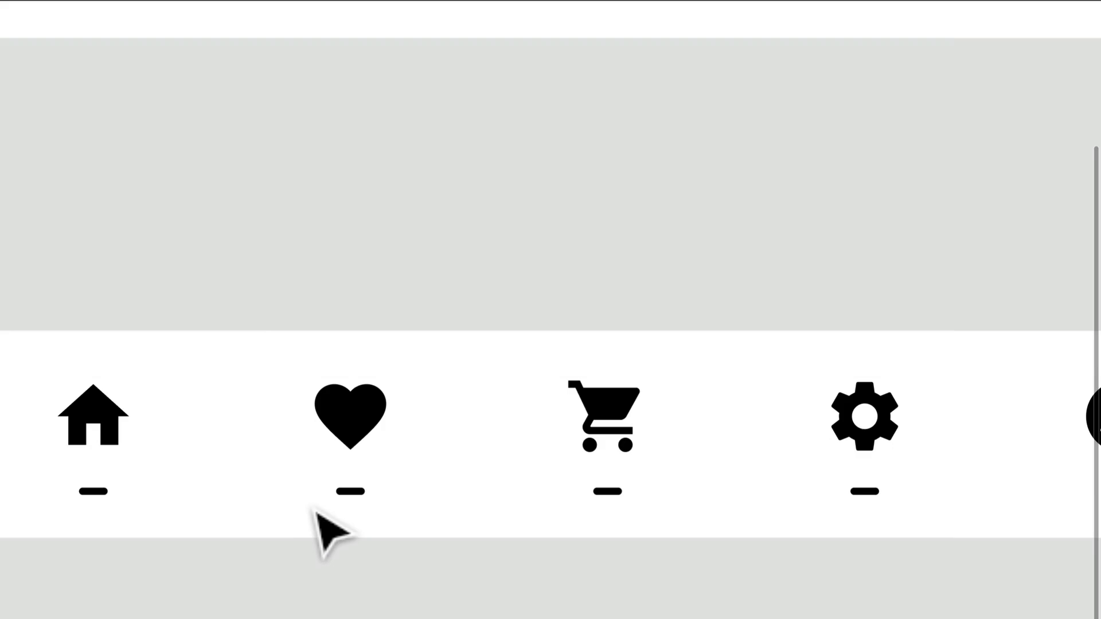
pyautogui.scroll(-2, 316, 512)
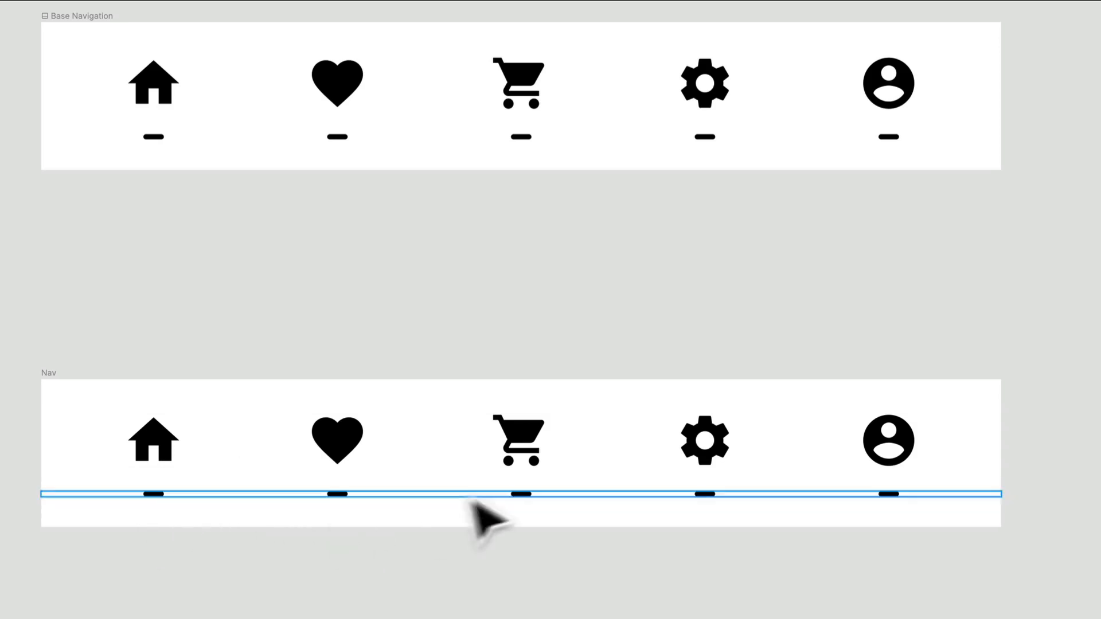
pyautogui.scroll(2, 290, 504)
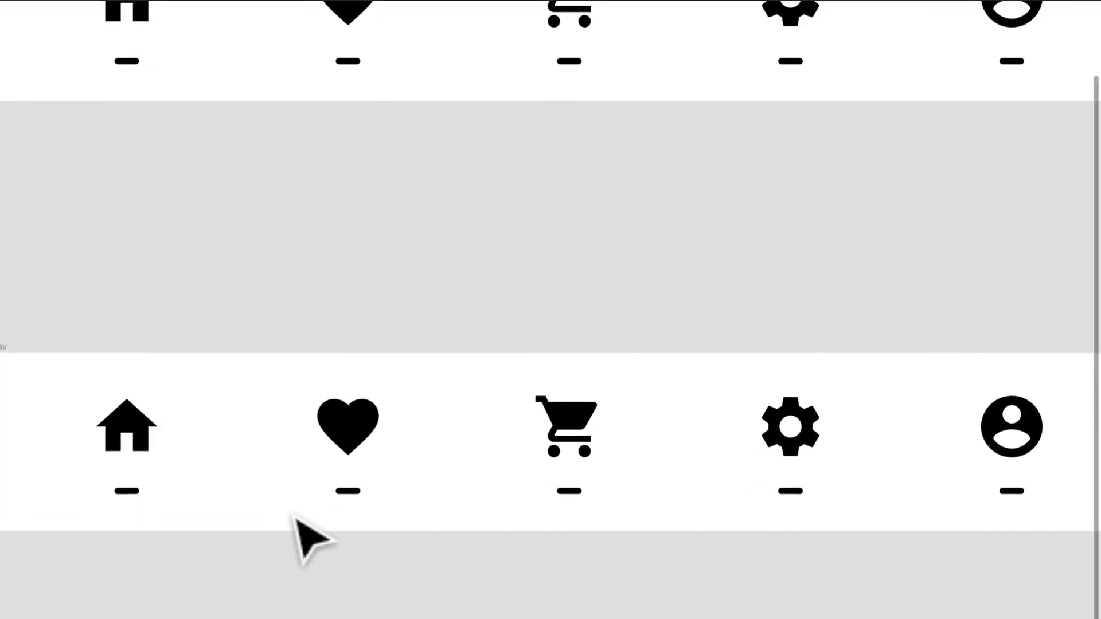
pyautogui.click(348, 507)
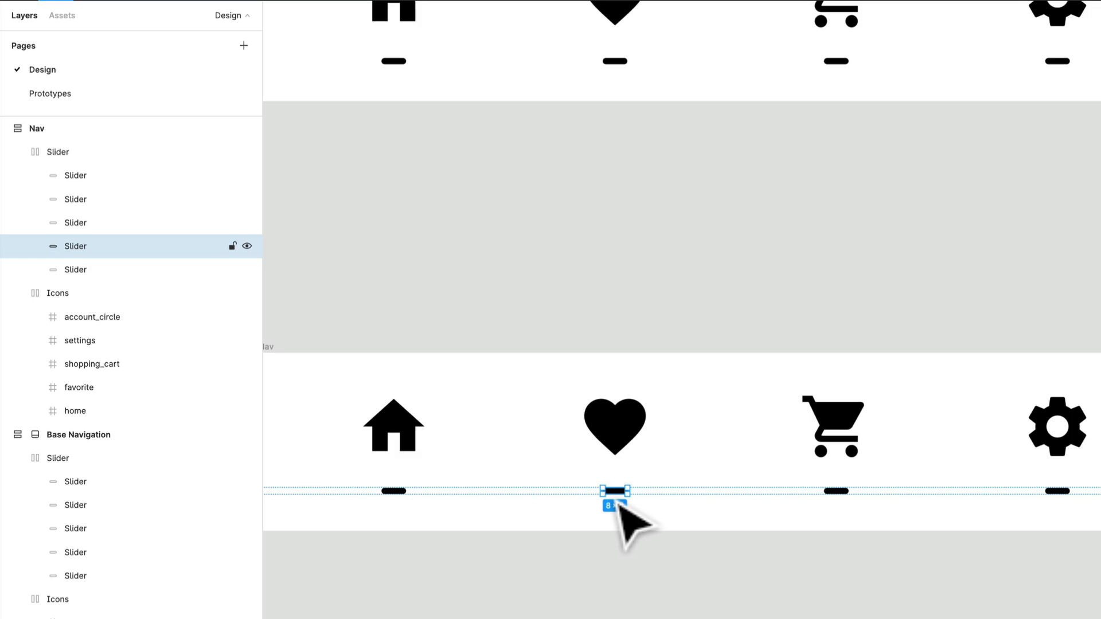
pyautogui.keyDown('shift'); pyautogui.click(838, 493); pyautogui.keyUp('shift')
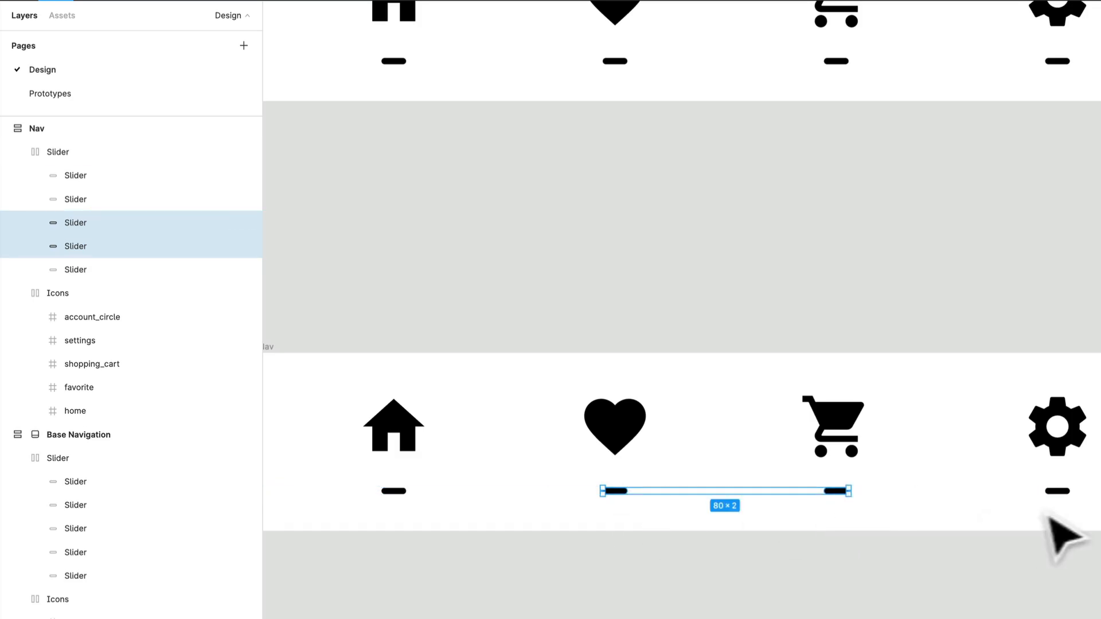
pyautogui.keyDown('shift'); pyautogui.click(1058, 491); pyautogui.keyUp('shift')
pyautogui.keyDown('shift'); pyautogui.click(1100, 491); pyautogui.keyUp('shift')
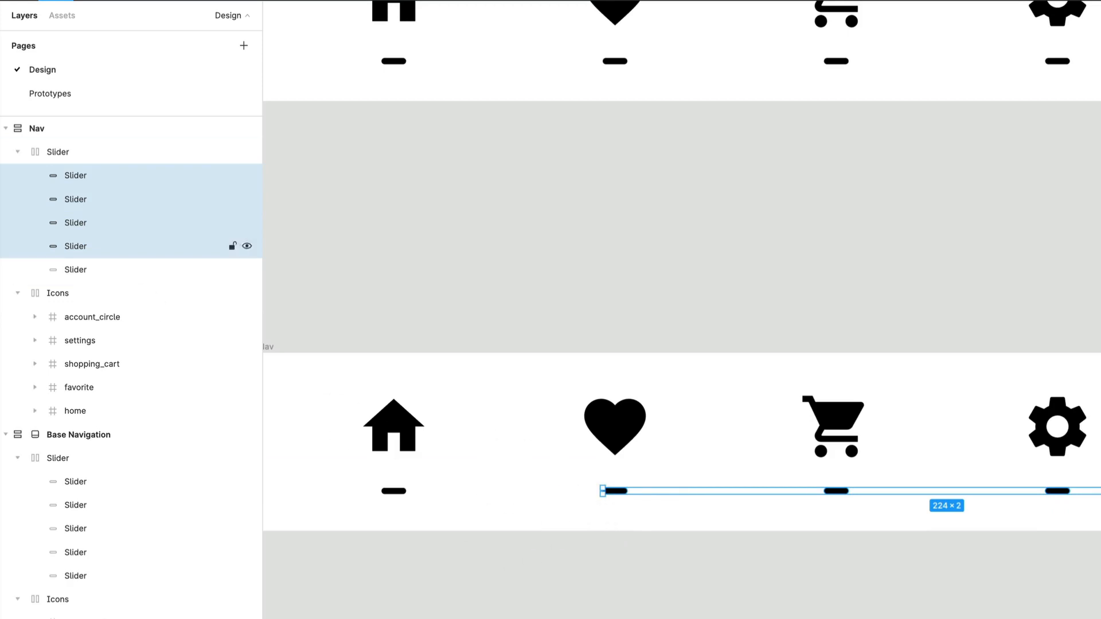
pyautogui.click(246, 175)
pyautogui.click(247, 199)
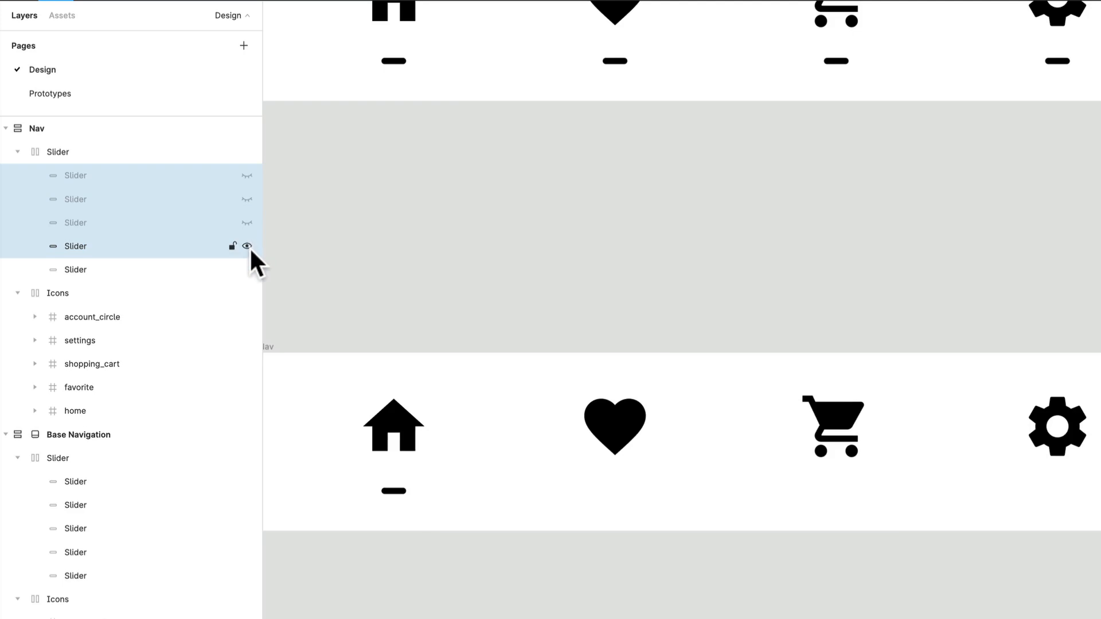
pyautogui.click(247, 246)
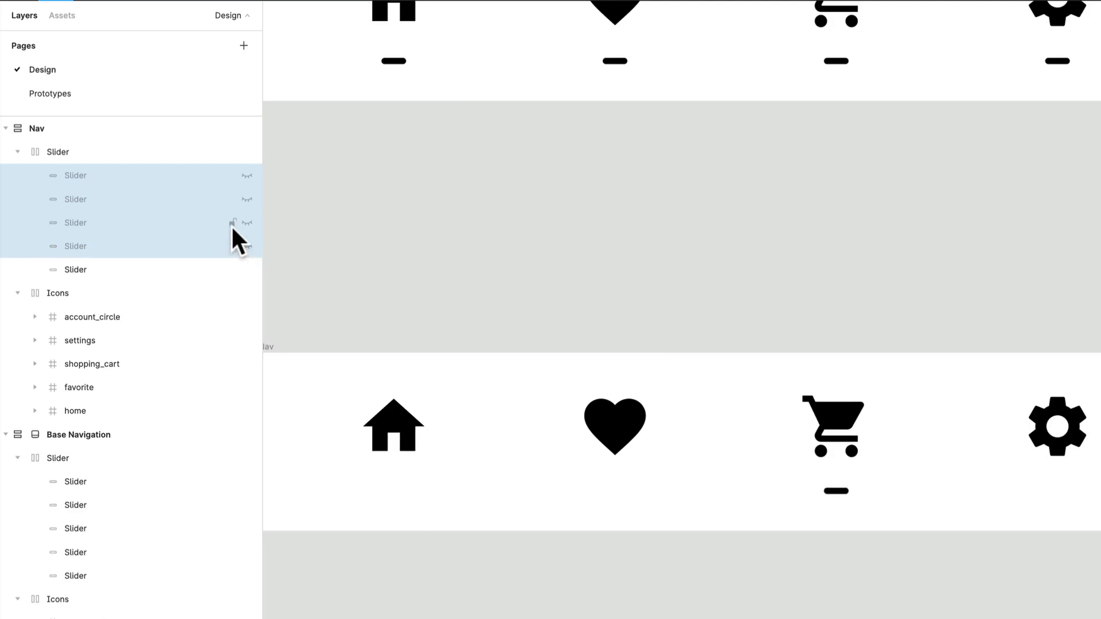
# - Restore the visibility of all hidden Slider bars in the Nav frame
pyautogui.press('super+z')
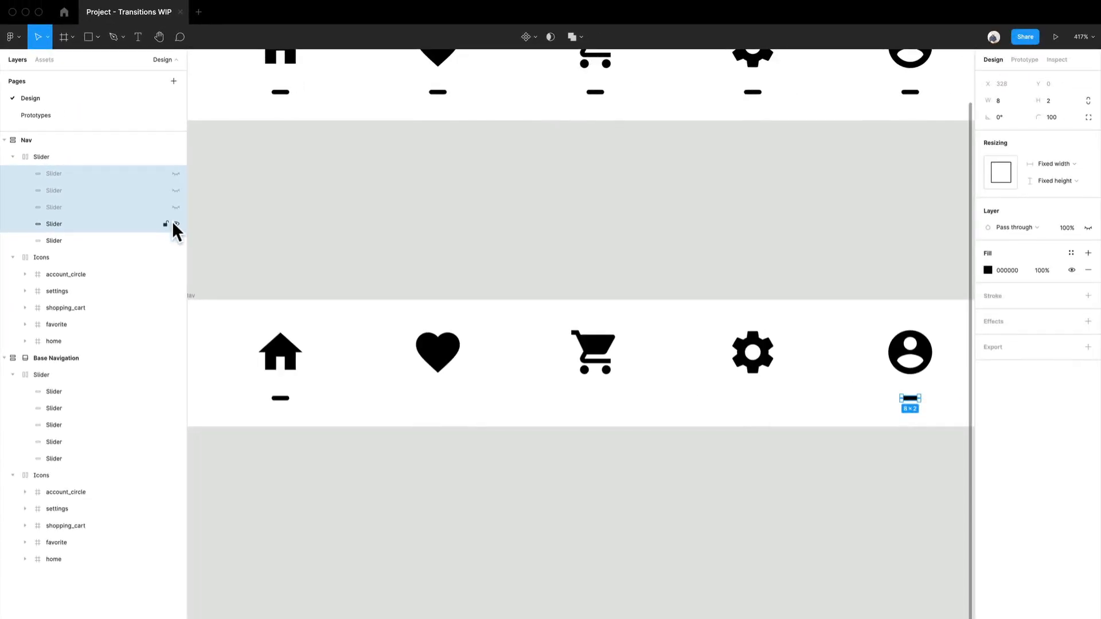
pyautogui.scroll(3, 399, 330)
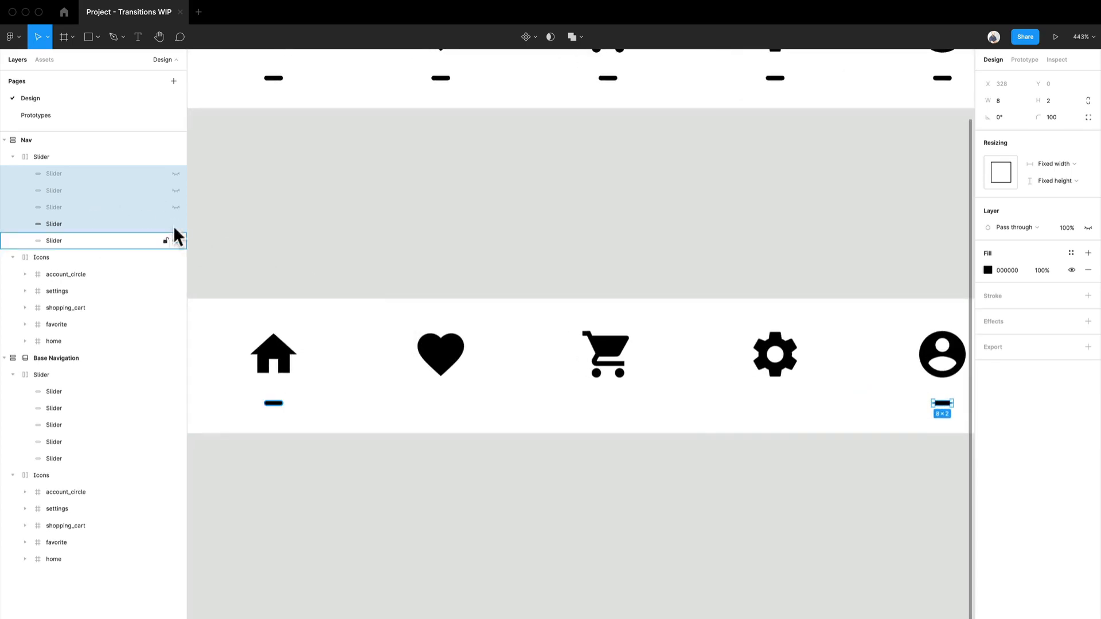
pyautogui.click(175, 207)
pyautogui.click(176, 191)
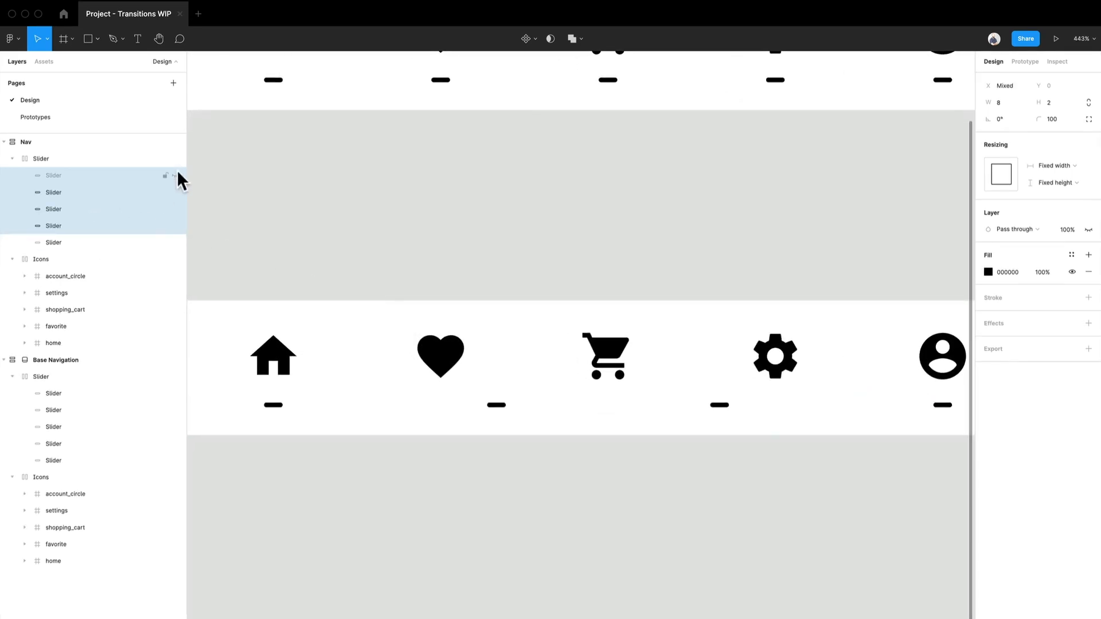
pyautogui.click(175, 173)
pyautogui.click(373, 209)
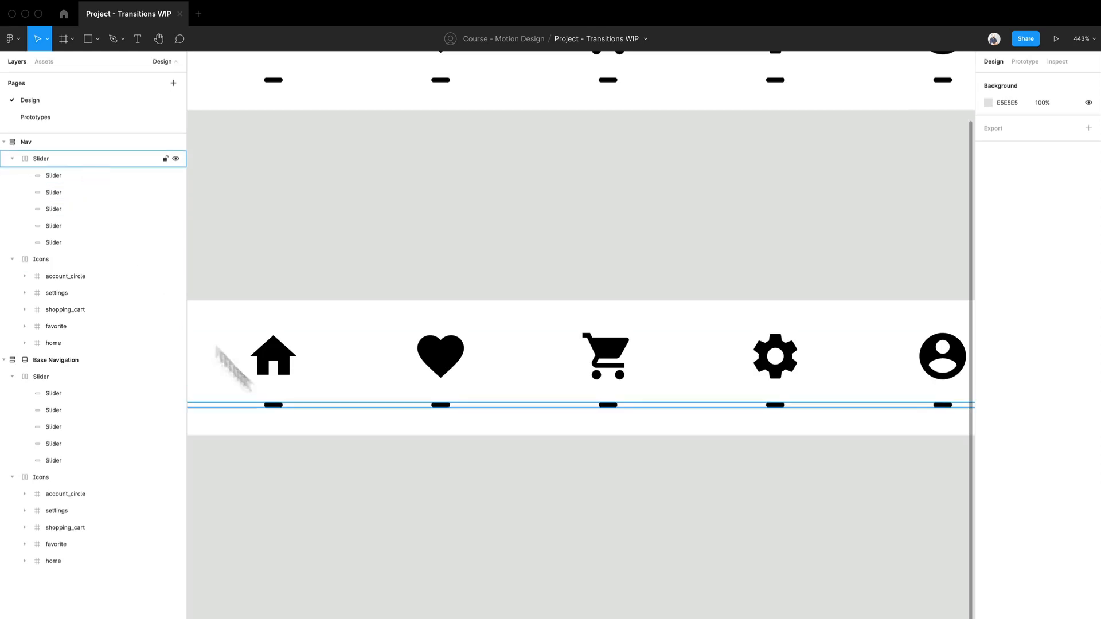
# - Remove auto layout from the Slider frame inside Nav
pyautogui.scroll(-4, 314, 433)
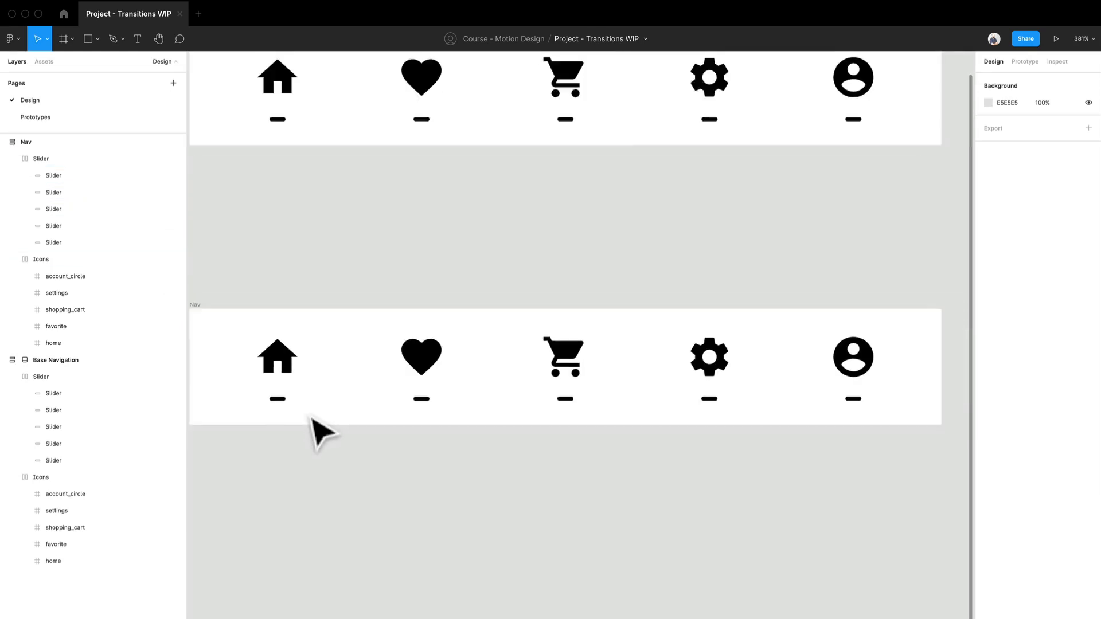
pyautogui.click(95, 159)
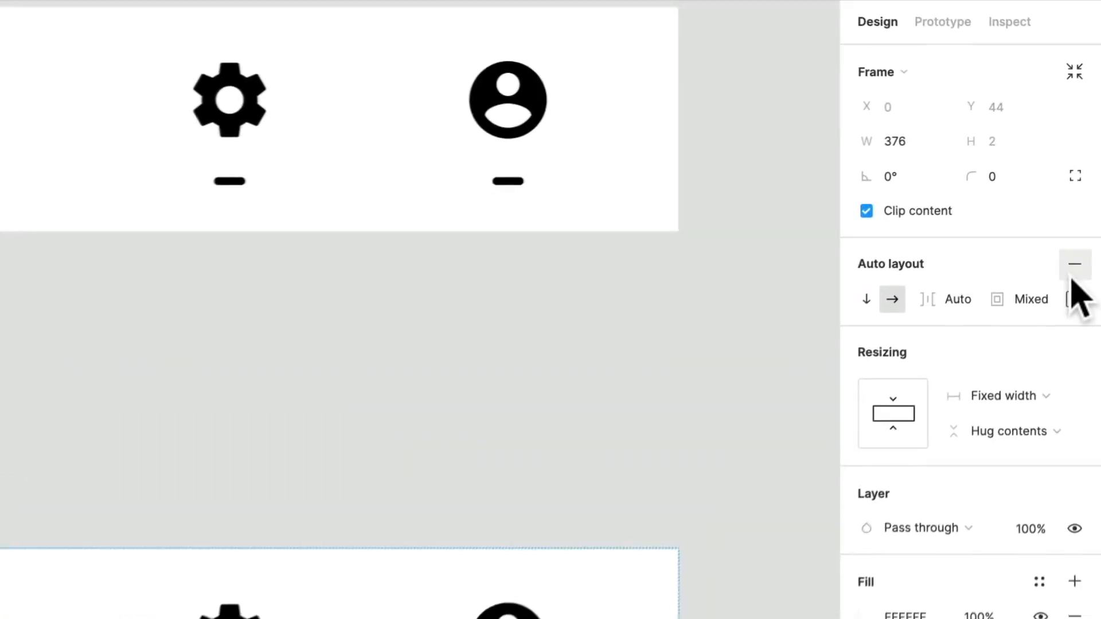
pyautogui.click(1088, 178)
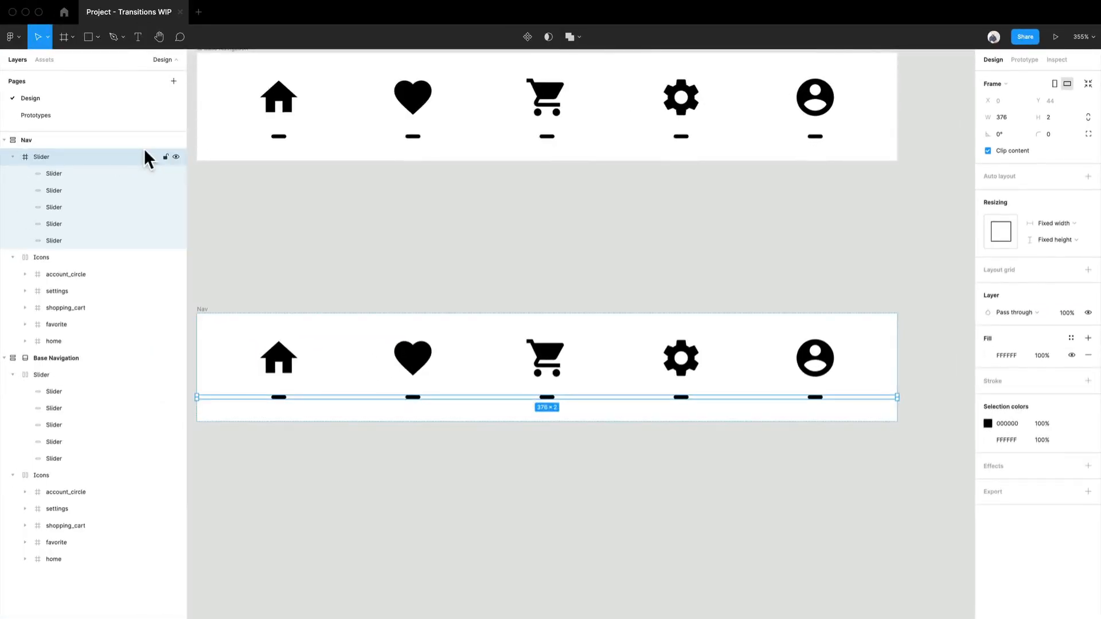
# - Hide the four Slider bars under the heart, cart, settings and account icons in Nav, leaving only the home bar
pyautogui.click(140, 172)
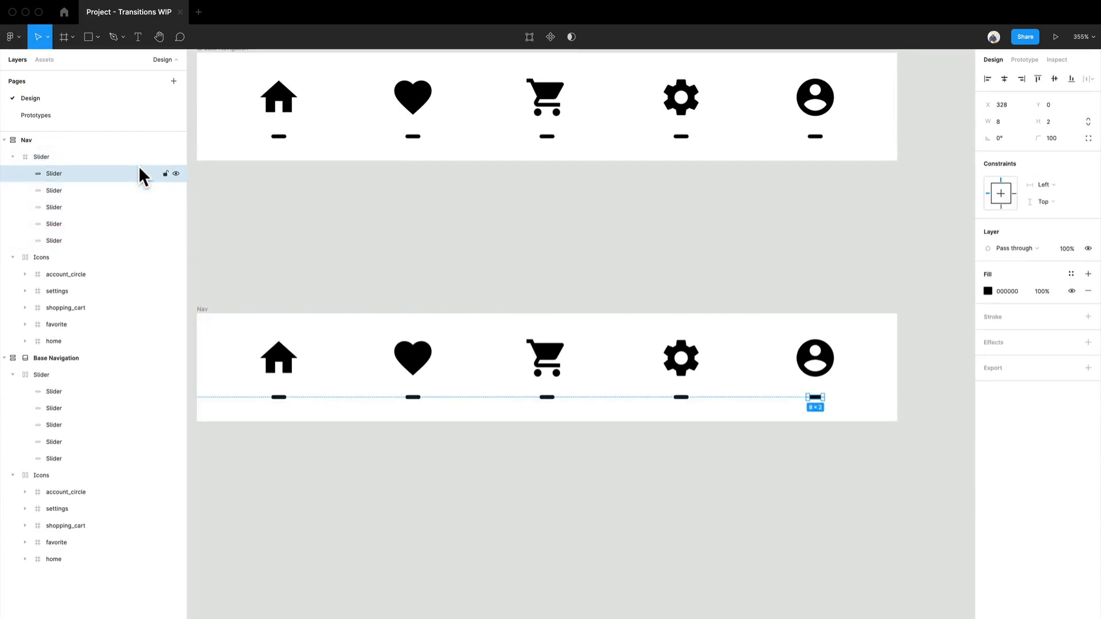
pyautogui.keyDown('shift'); pyautogui.click(111, 189); pyautogui.keyUp('shift')
pyautogui.click(103, 222)
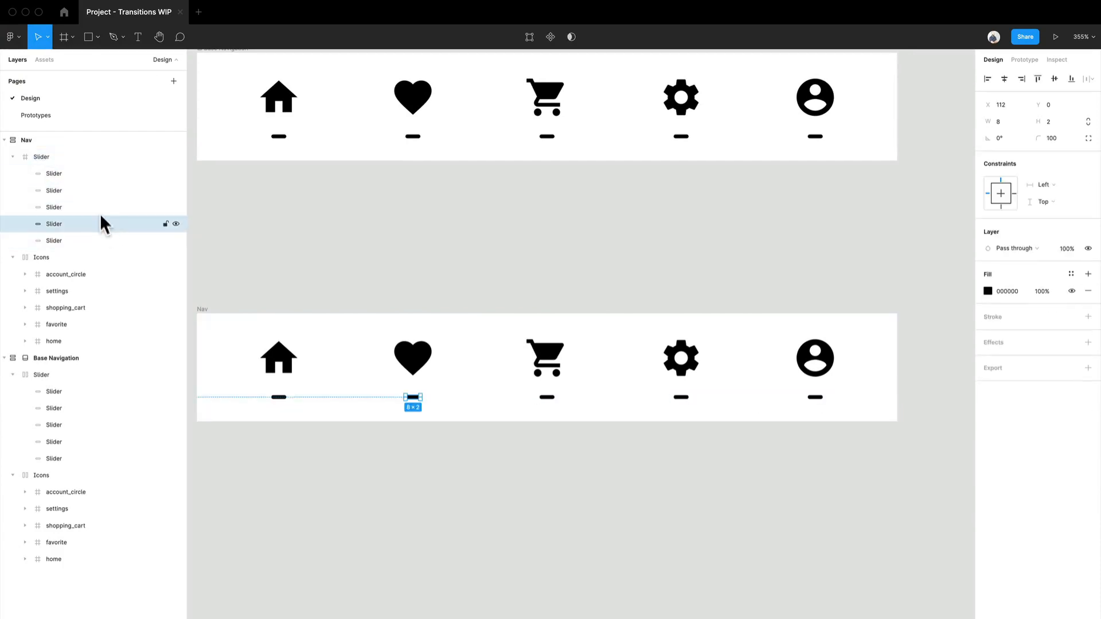
pyautogui.click(176, 224)
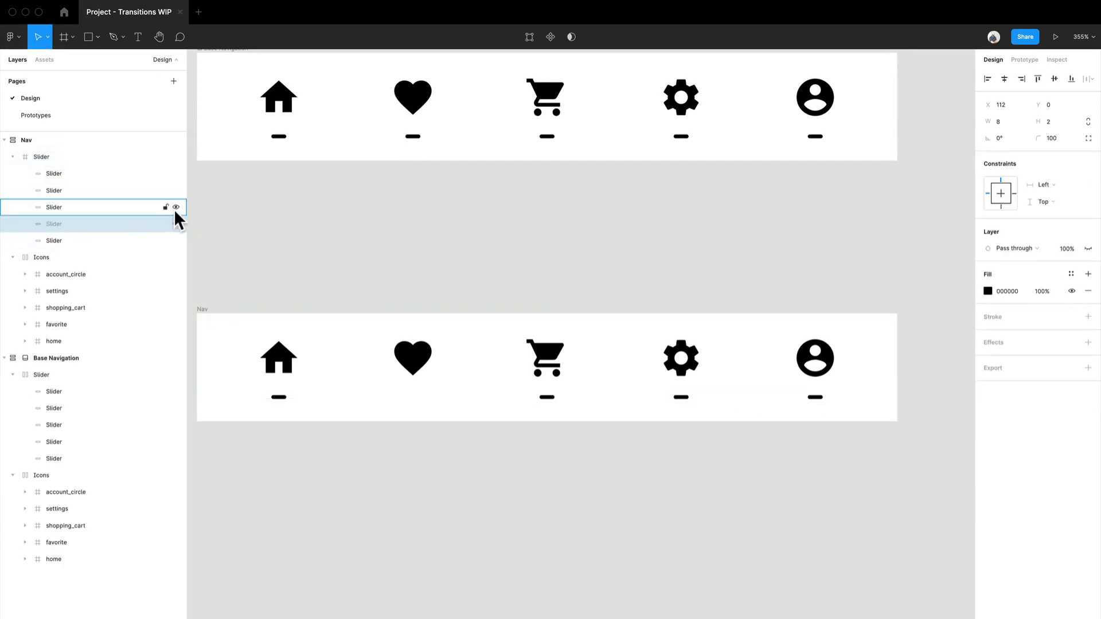
pyautogui.click(176, 207)
pyautogui.click(176, 191)
pyautogui.click(176, 174)
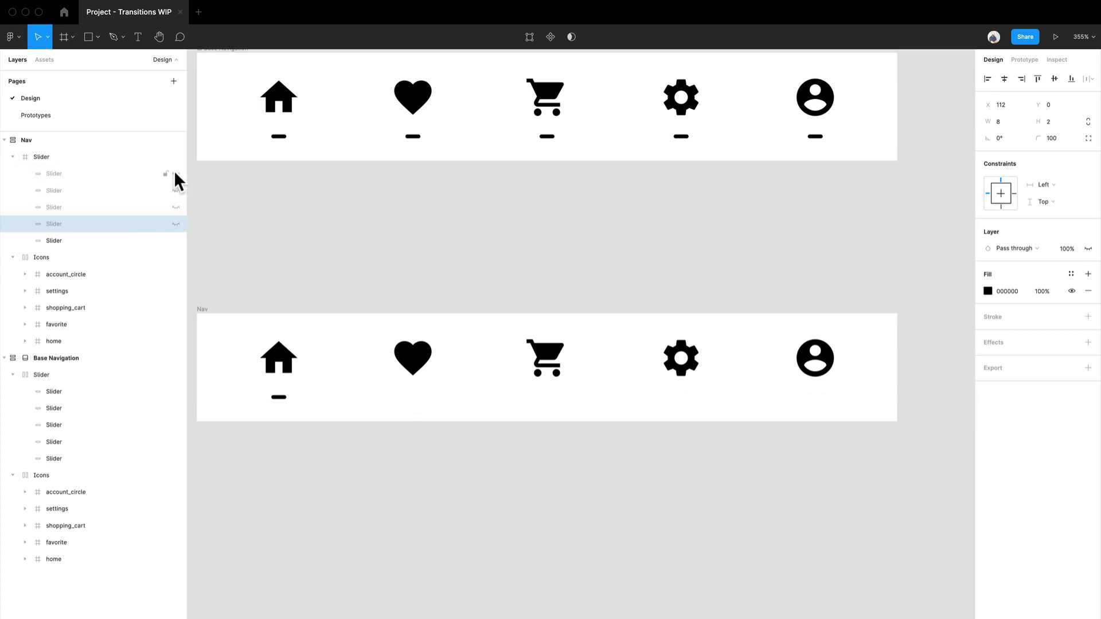
pyautogui.click(333, 216)
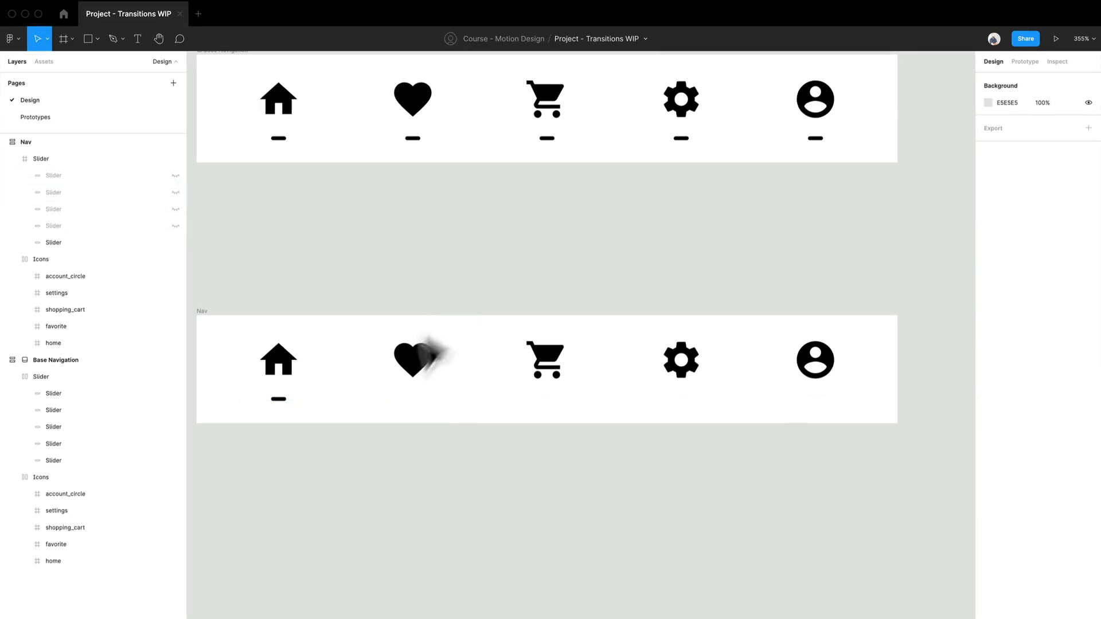
# - Set the black colour of Nav's favorite, shopping_cart, settings and account_circle icons to 10% opacity
pyautogui.click(414, 379)
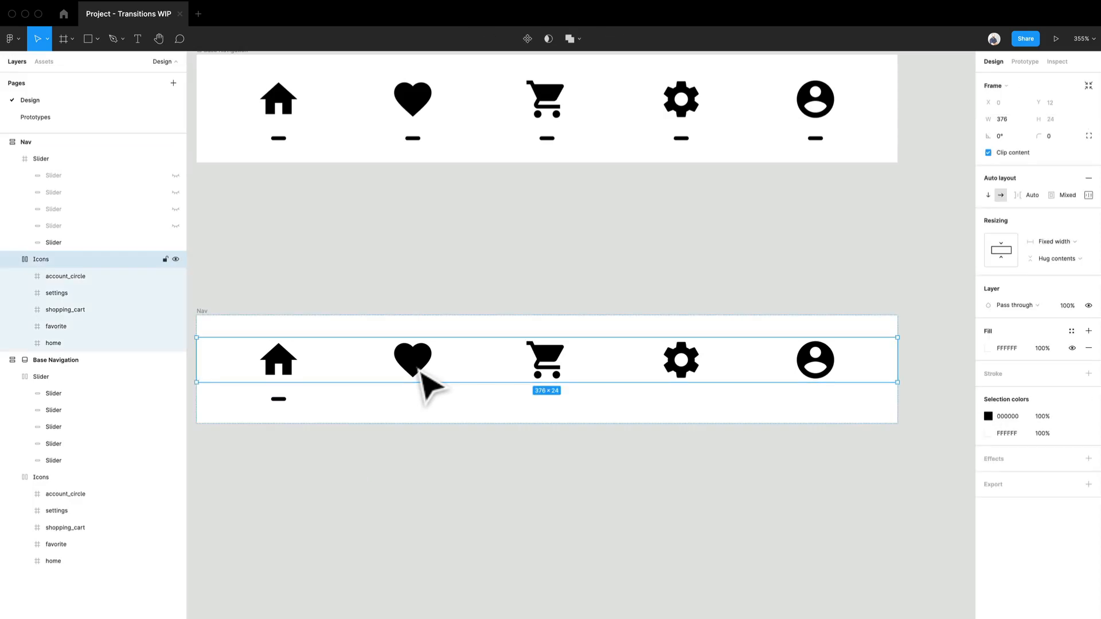
pyautogui.click(420, 372)
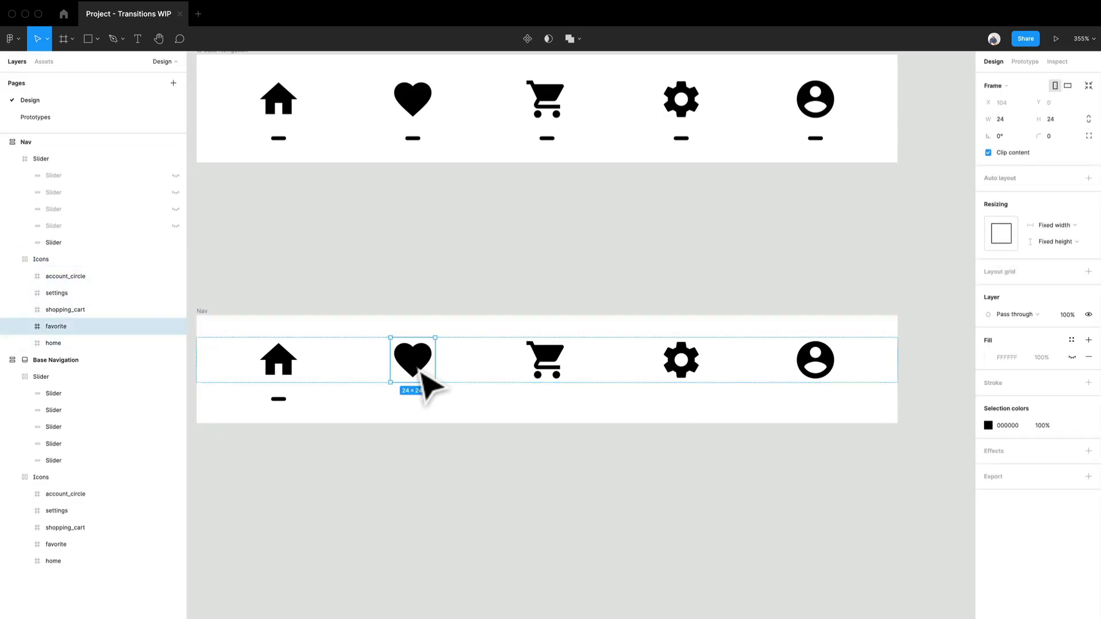
pyautogui.keyDown('shift'); pyautogui.click(556, 372); pyautogui.keyUp('shift')
pyautogui.keyDown('shift'); pyautogui.click(681, 372); pyautogui.keyUp('shift')
pyautogui.keyDown('shift'); pyautogui.click(817, 367); pyautogui.keyUp('shift')
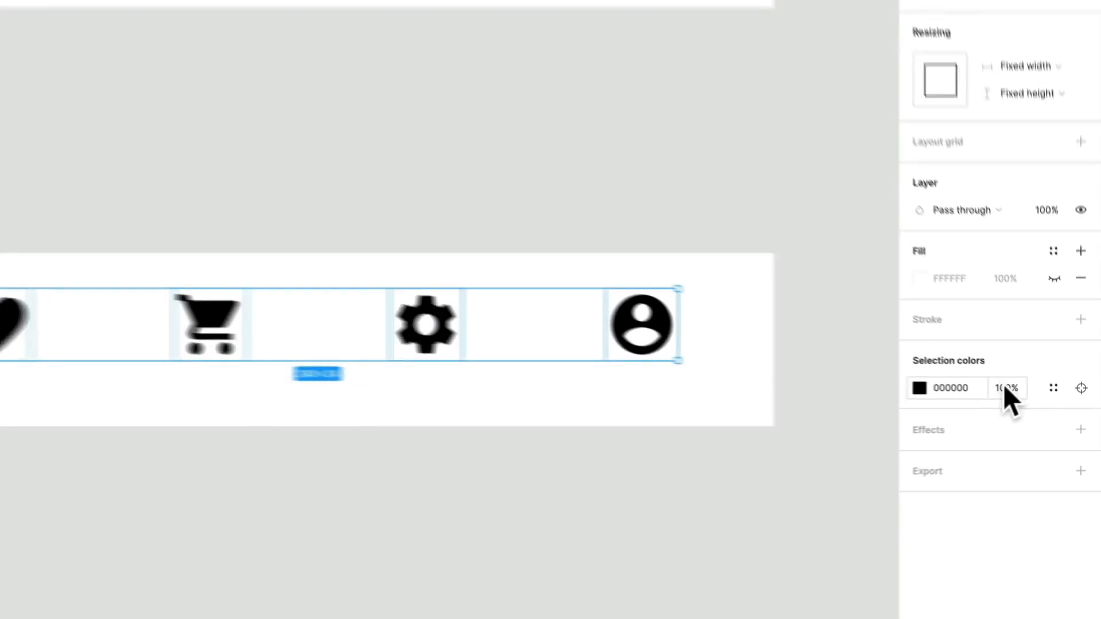
pyautogui.click(1040, 399)
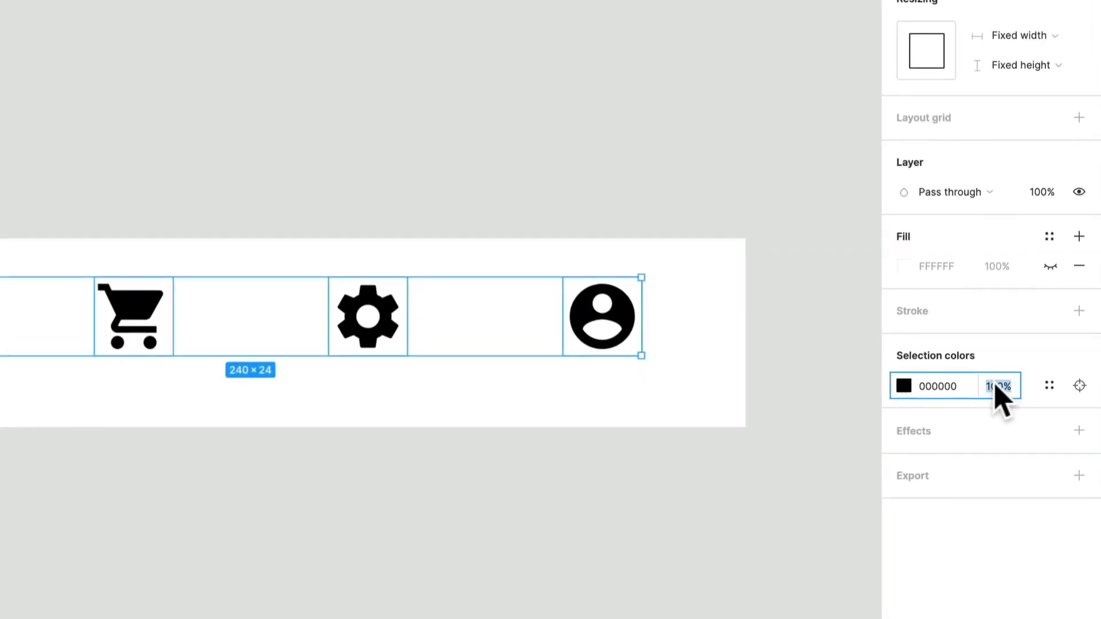
pyautogui.write('10')
pyautogui.press('Return')
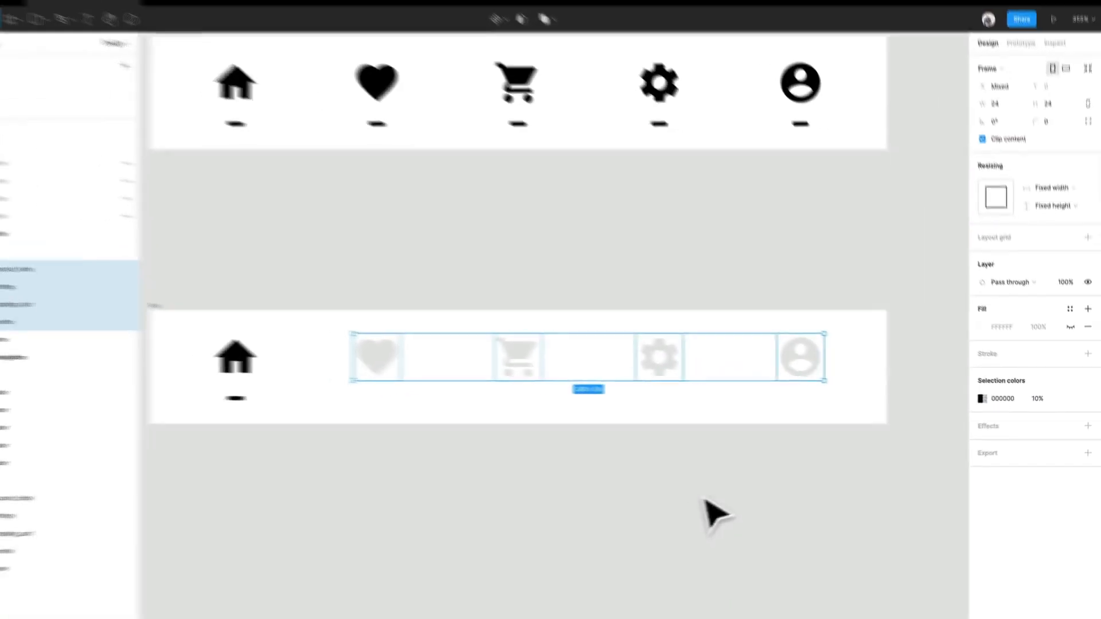
pyautogui.click(327, 478)
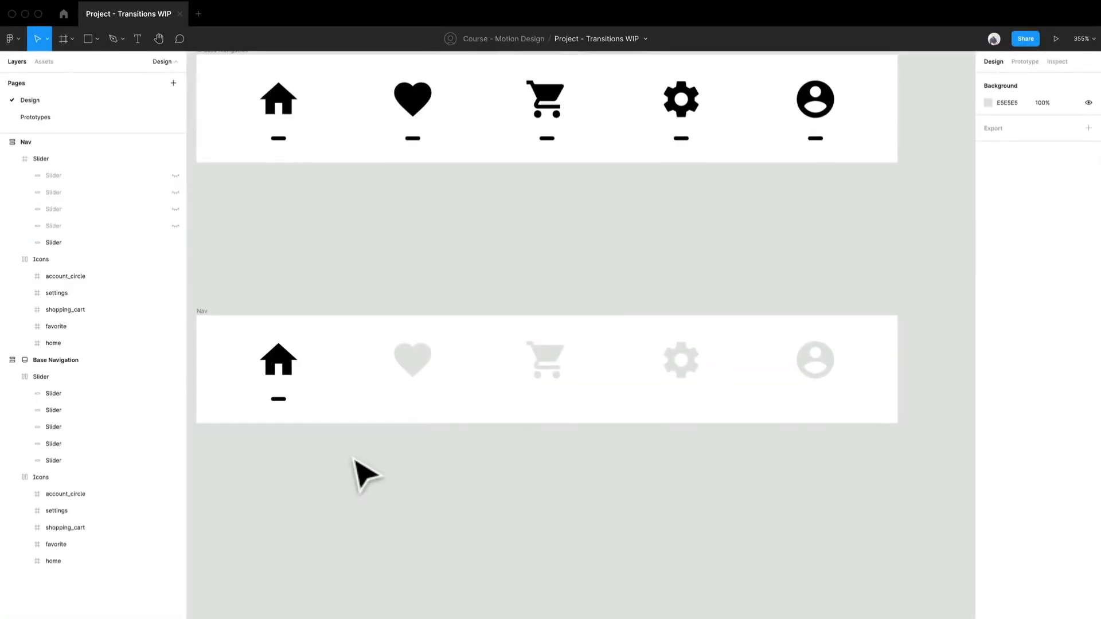
# - Recolour the home icon in Nav to the dark blue 0553AE
pyautogui.doubleClick(287, 383)
pyautogui.click(993, 425)
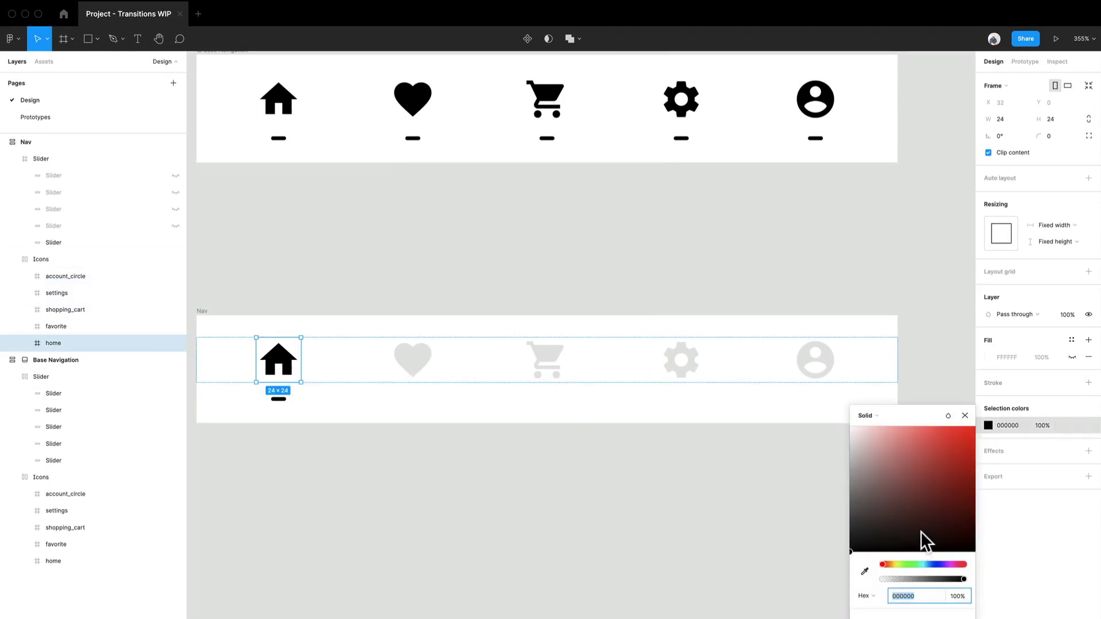
pyautogui.moveTo(920, 530); pyautogui.dragTo(971, 466)
pyautogui.click(924, 564)
pyautogui.click(930, 564)
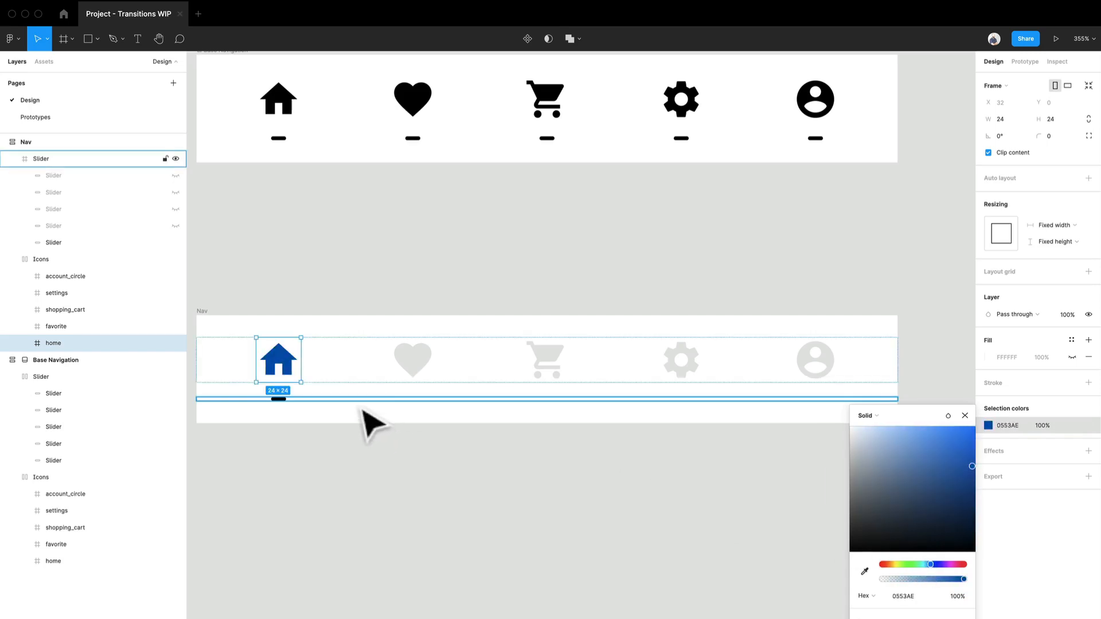
# - Apply the home icon's blue 0553AE to the black bars of the Slider frame in Nav
pyautogui.click(1014, 425)
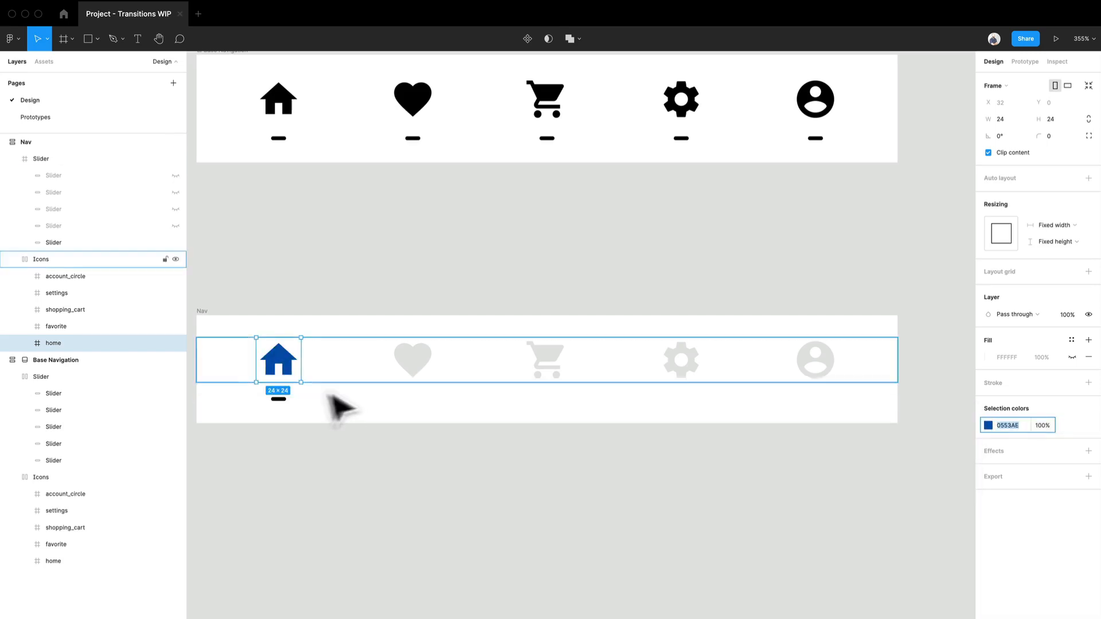
pyautogui.click(291, 401)
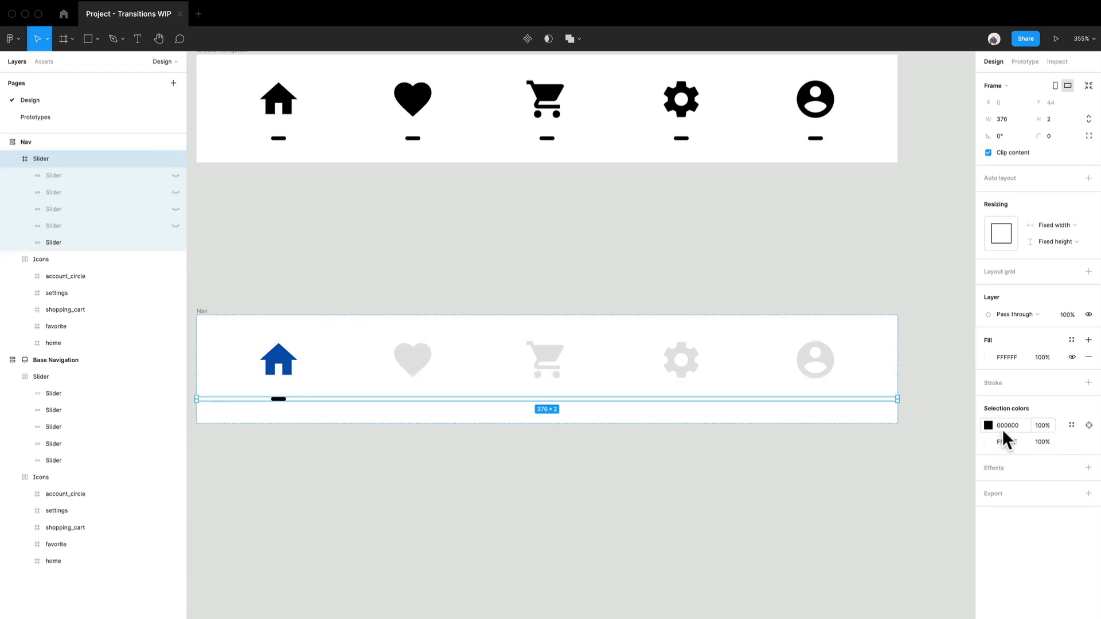
pyautogui.click(472, 566)
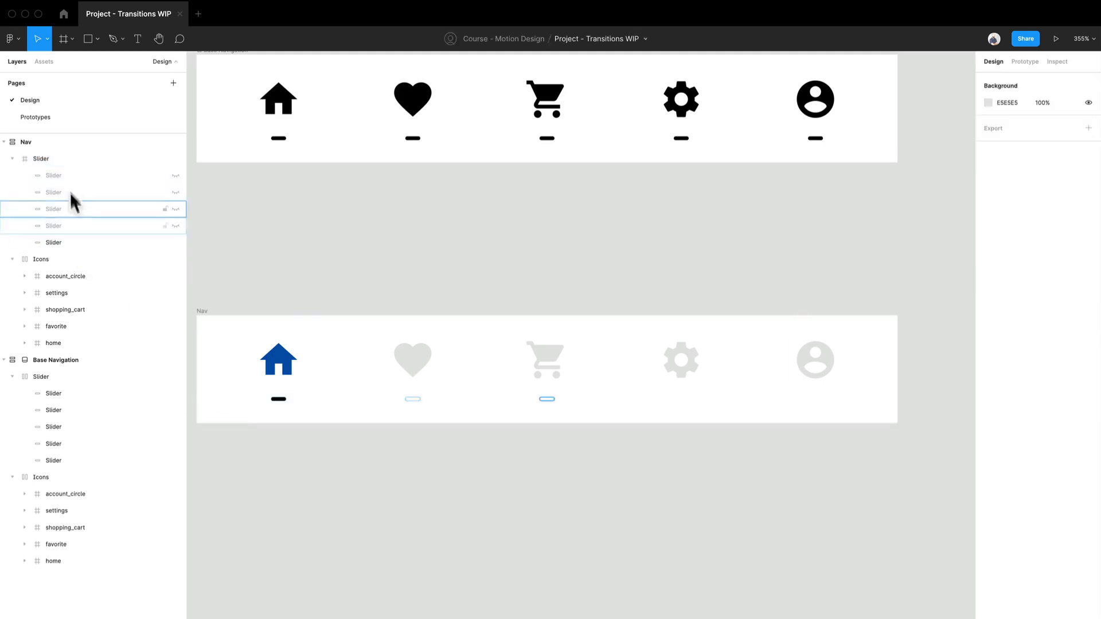
pyautogui.click(62, 154)
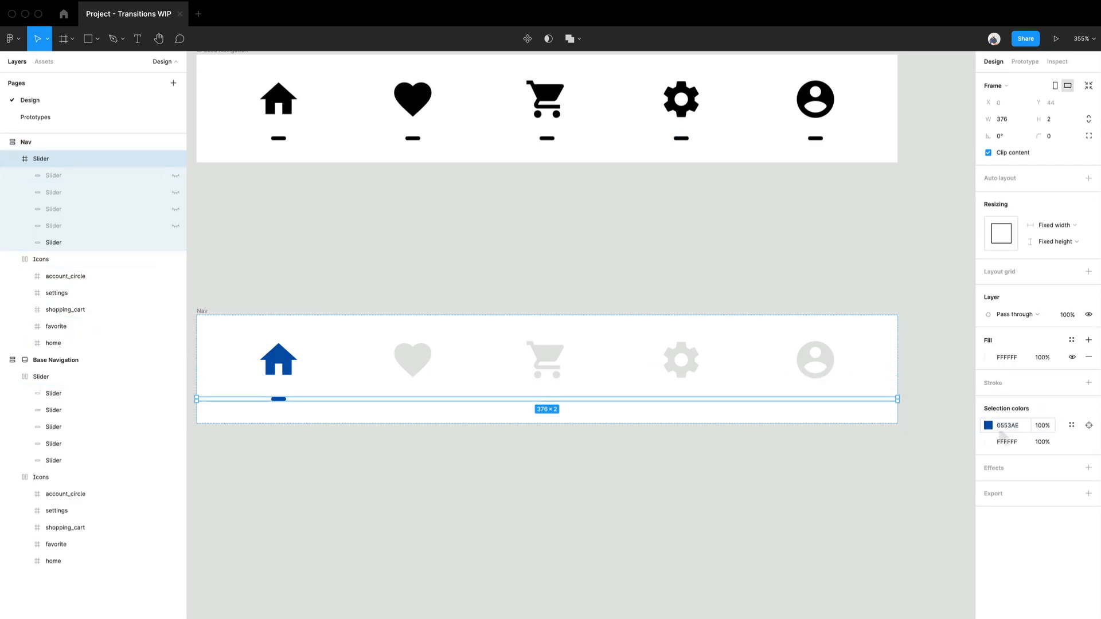
pyautogui.click(602, 518)
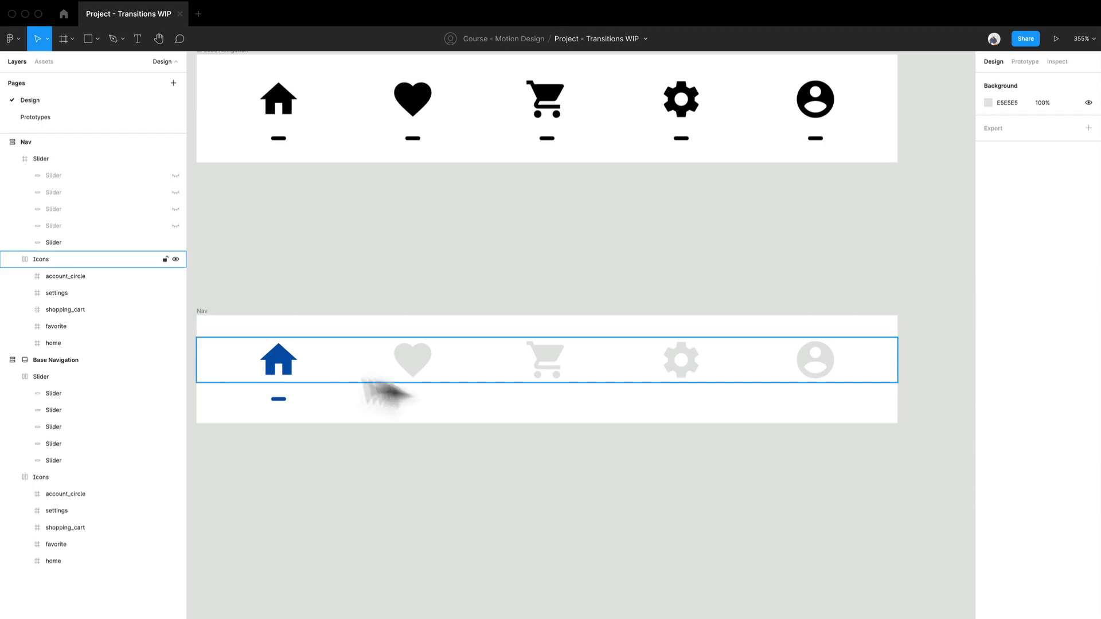
# - Set the fill of the four hidden Slider bars in Nav to the blue 0553AE, keeping them hidden
pyautogui.click(175, 209)
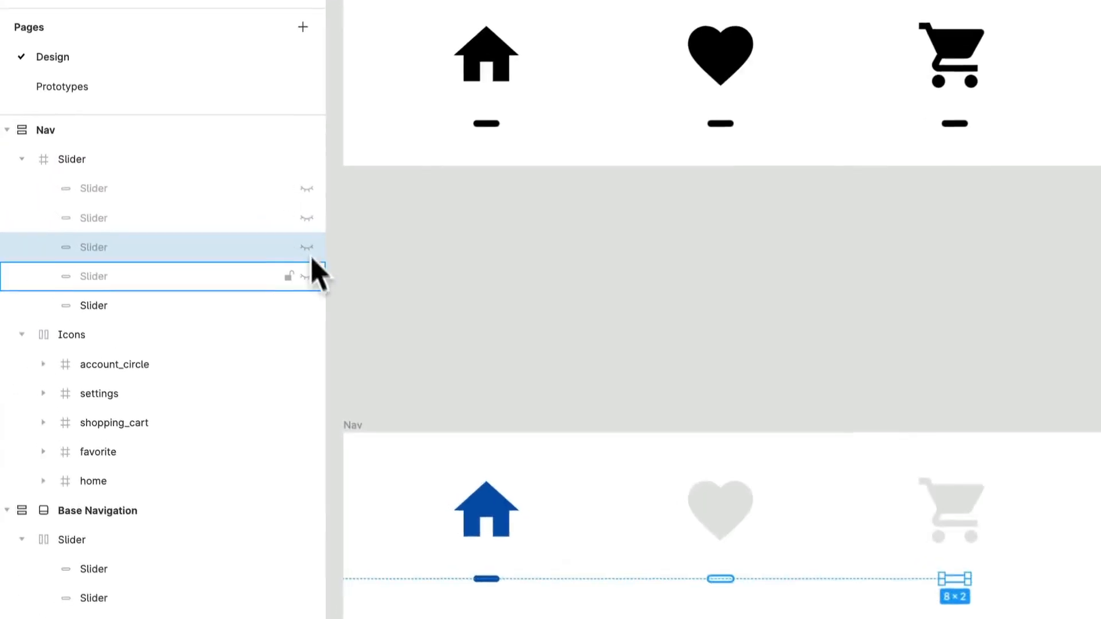
pyautogui.click(307, 247)
pyautogui.click(308, 247)
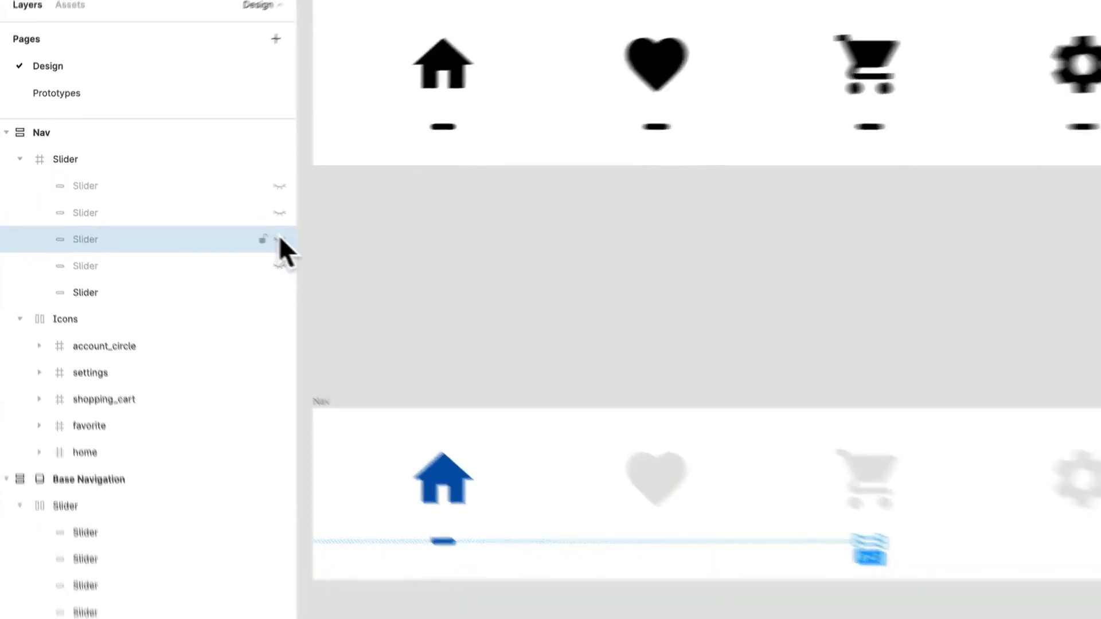
pyautogui.click(207, 277)
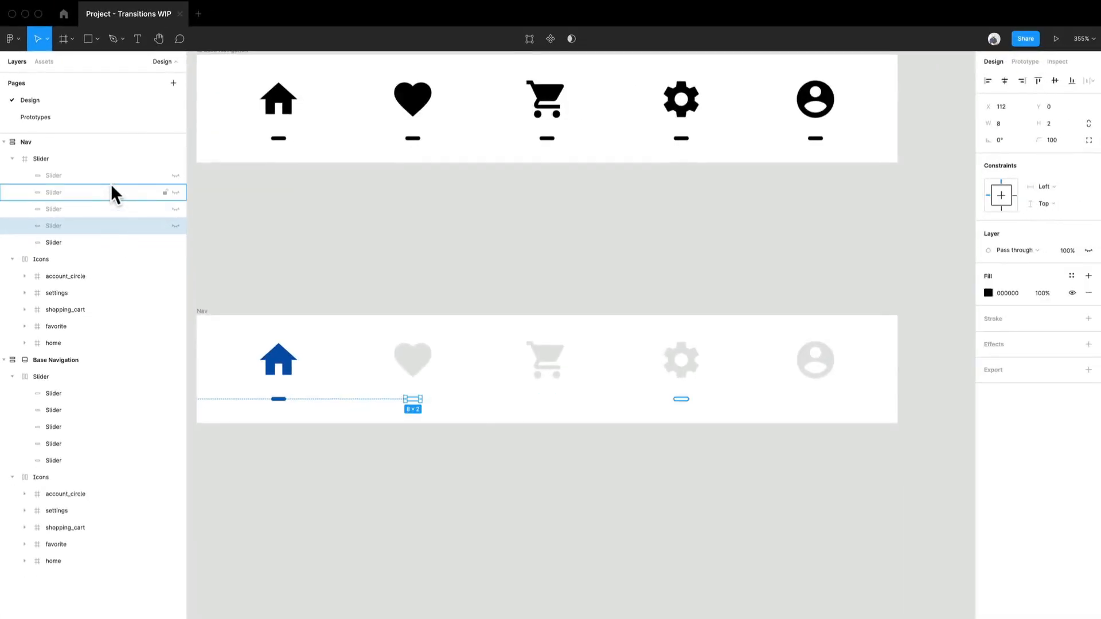
pyautogui.keyDown('shift'); pyautogui.click(112, 180); pyautogui.keyUp('shift')
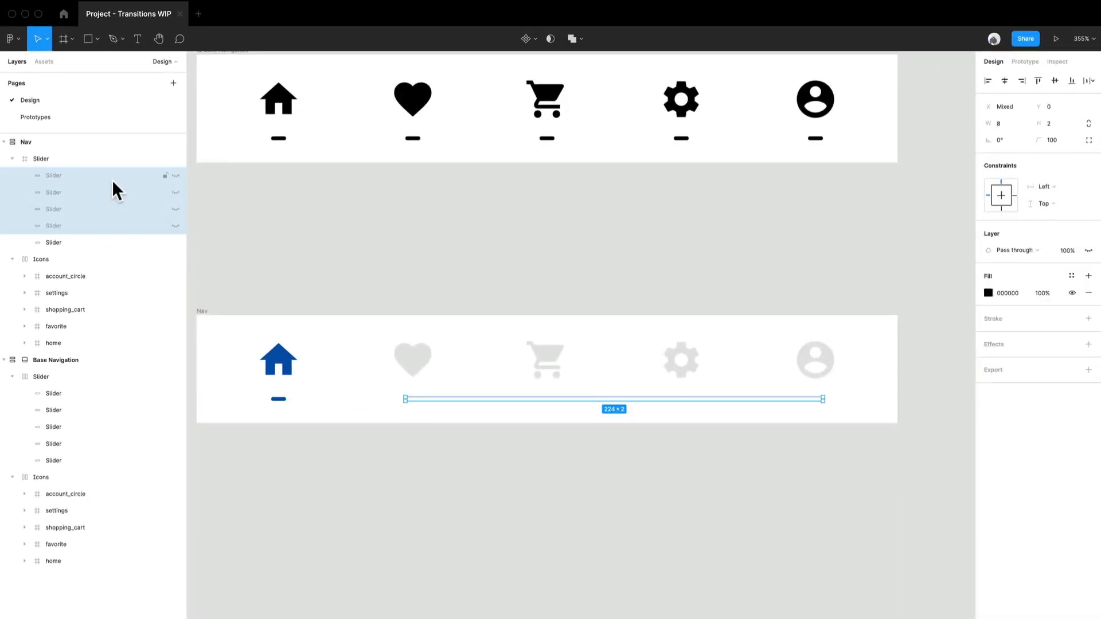
pyautogui.click(1004, 296)
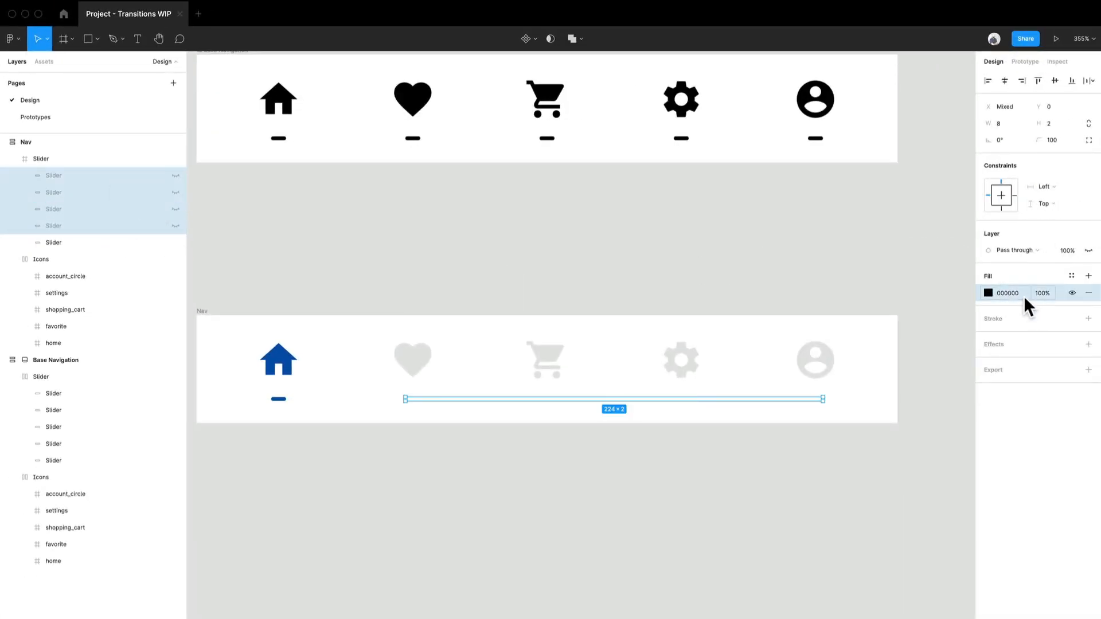
pyautogui.click(1014, 297)
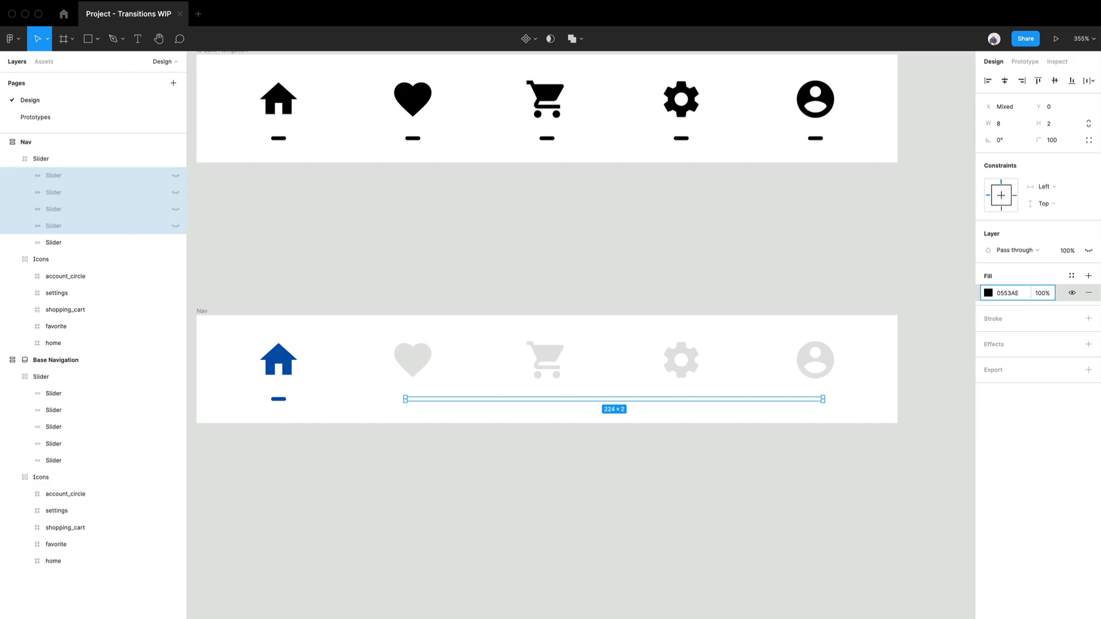
pyautogui.press('Return')
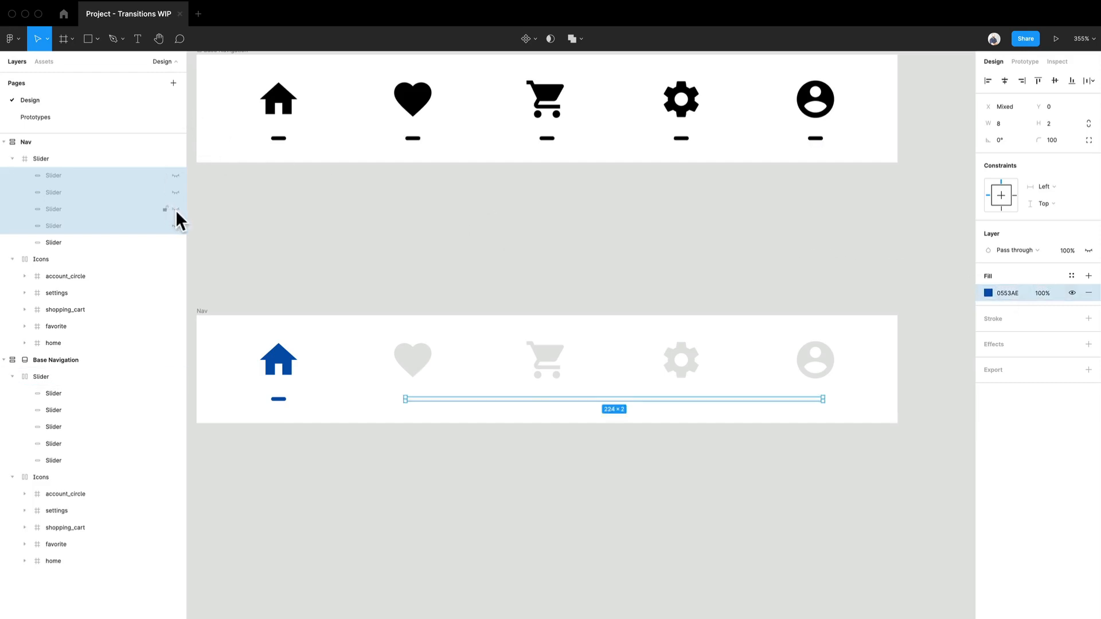
pyautogui.click(176, 210)
pyautogui.click(175, 210)
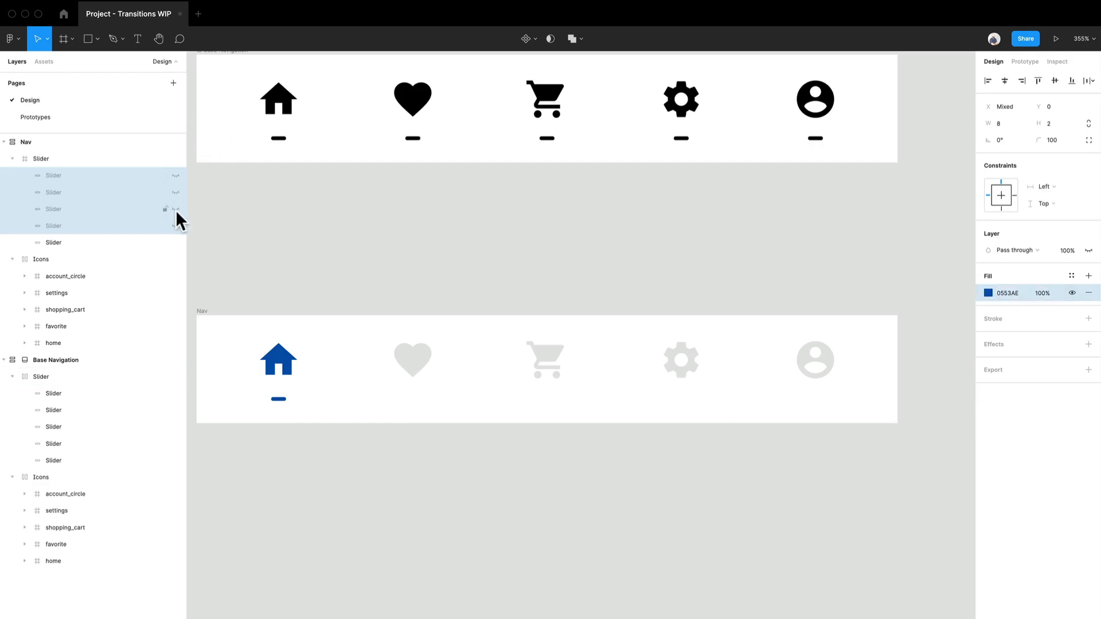
pyautogui.click(294, 515)
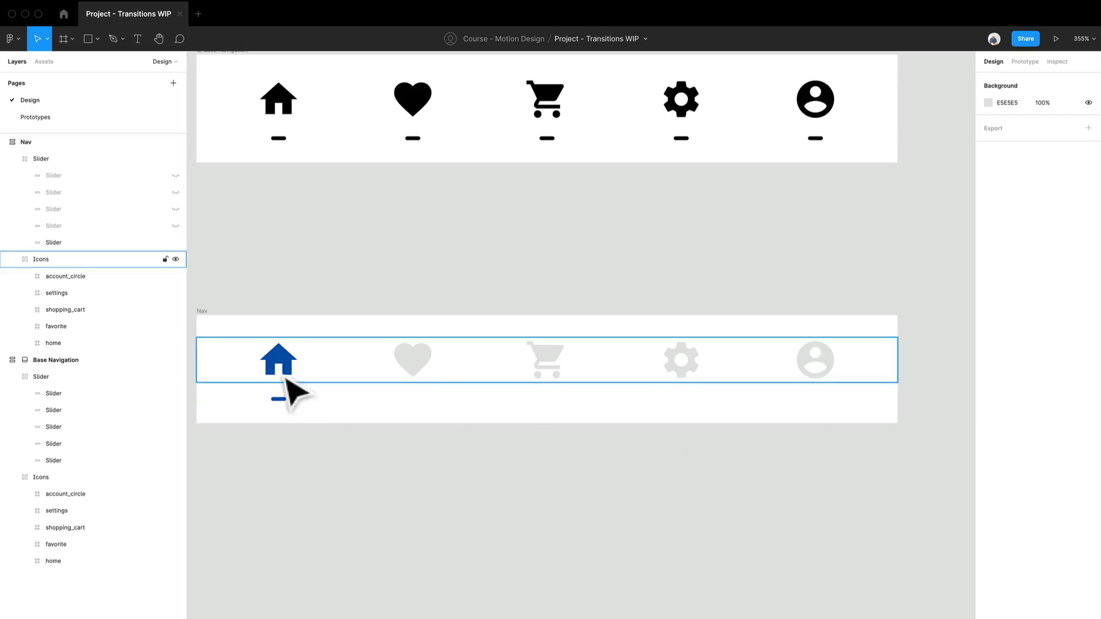
# - Duplicate the Nav frame that has the active home icon
pyautogui.scroll(-5, 290, 394)
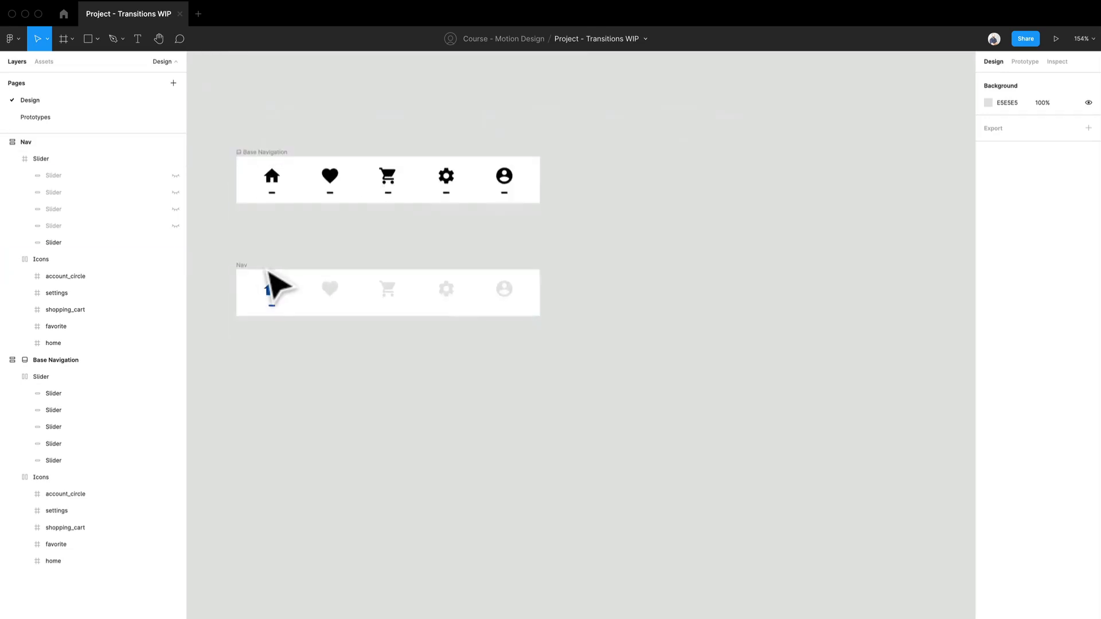
pyautogui.click(268, 274)
pyautogui.press('super+d')
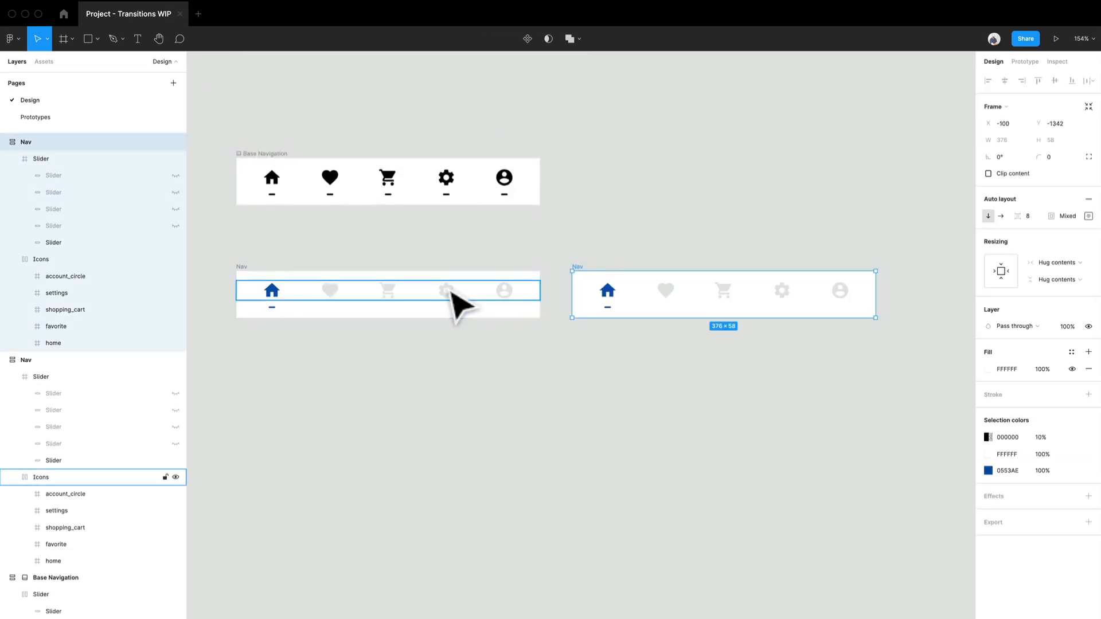
# - Set the home icon in the duplicated Nav to black 000000 at 10% opacity
pyautogui.scroll(1, 640, 367)
pyautogui.click(615, 294)
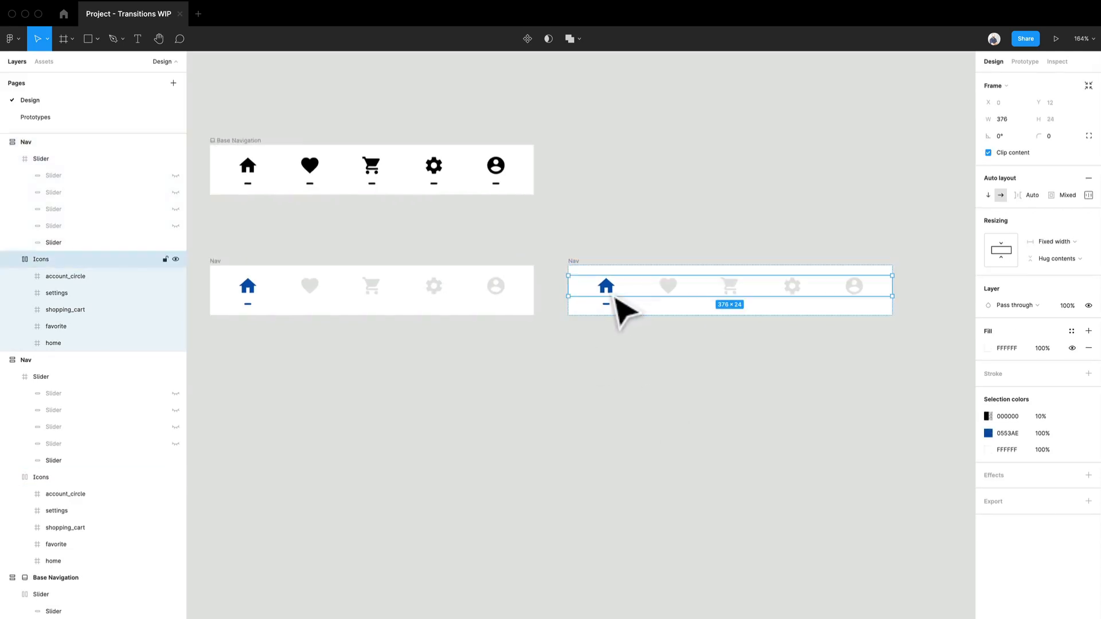
pyautogui.click(613, 295)
pyautogui.scroll(5, 613, 298)
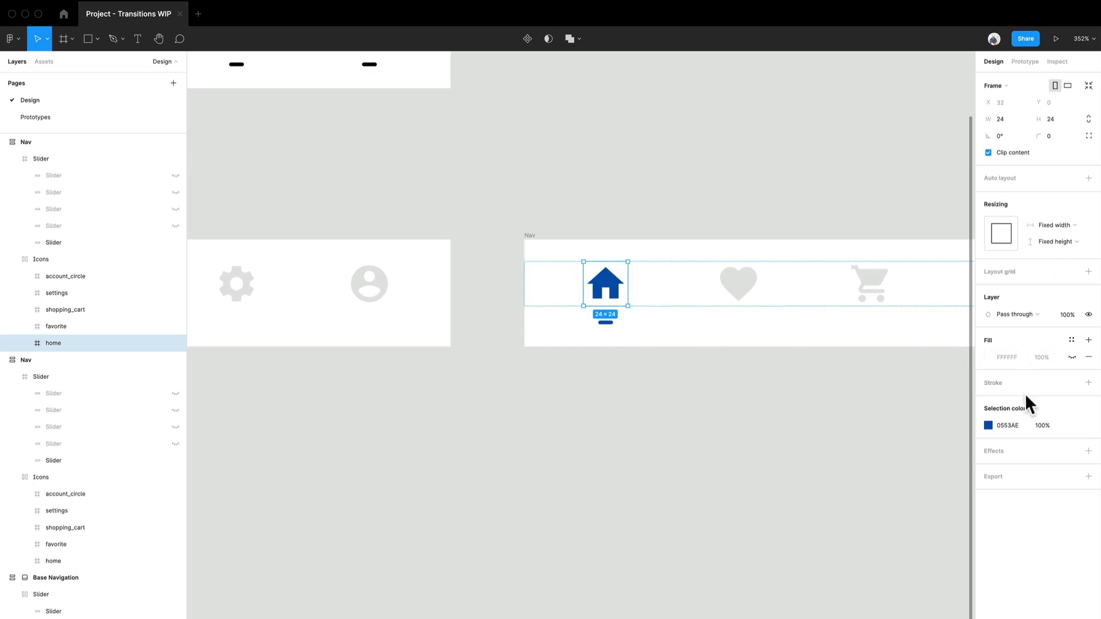
pyautogui.click(1009, 425)
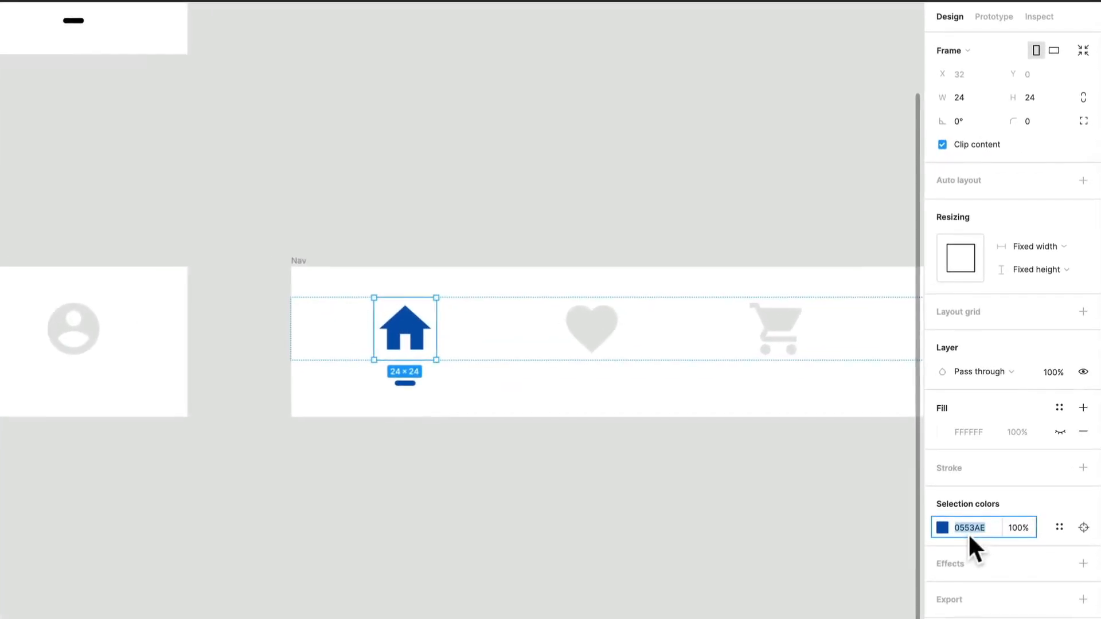
pyautogui.write('00')
pyautogui.press('Return')
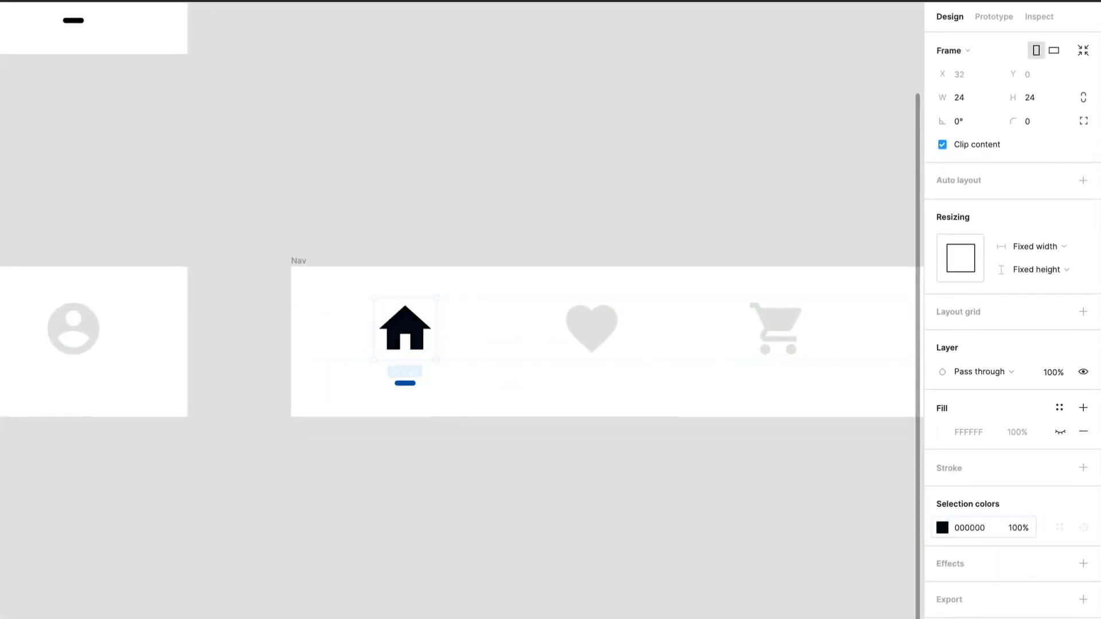
pyautogui.click(1015, 525)
pyautogui.write('10')
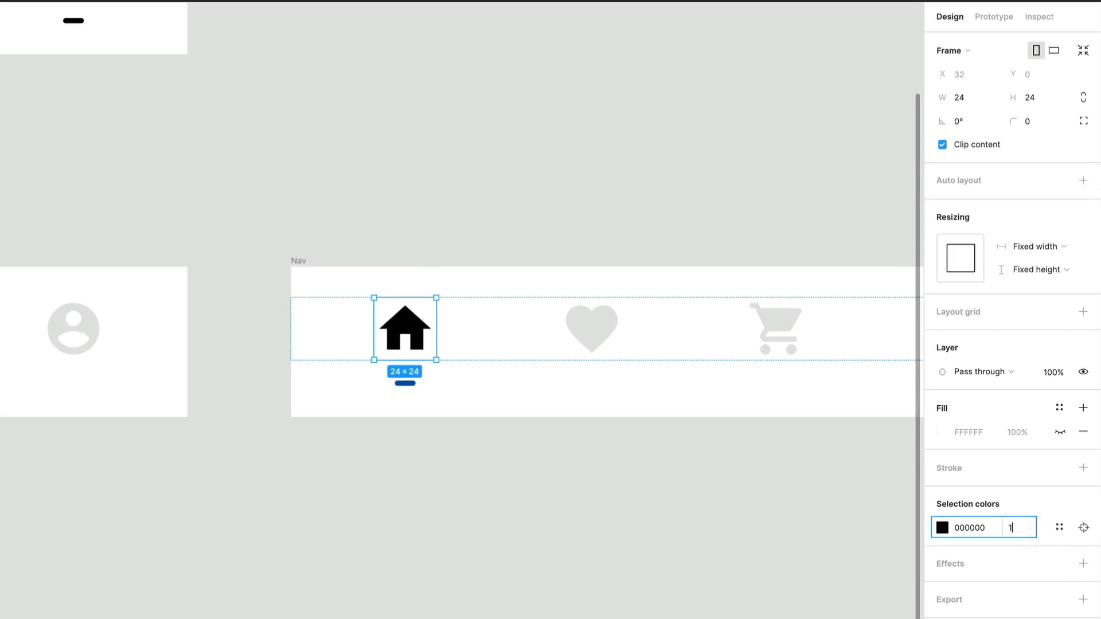
pyautogui.press('Return')
# - In the duplicated Nav, hide the home Slider bar and show the one under the heart icon
pyautogui.click(405, 383)
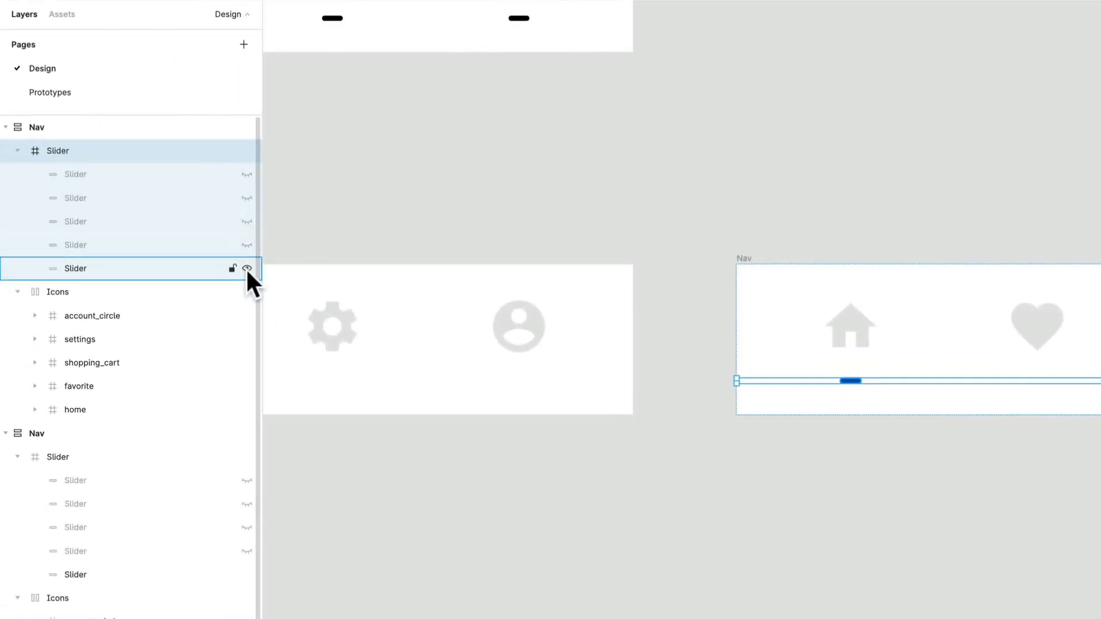
pyautogui.click(247, 269)
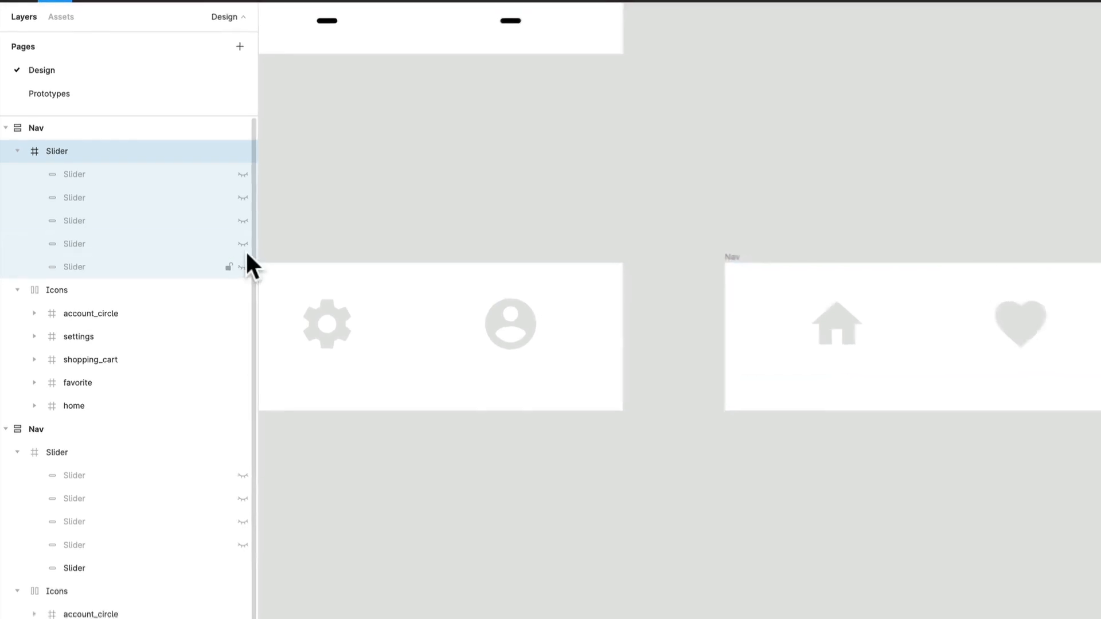
pyautogui.click(247, 245)
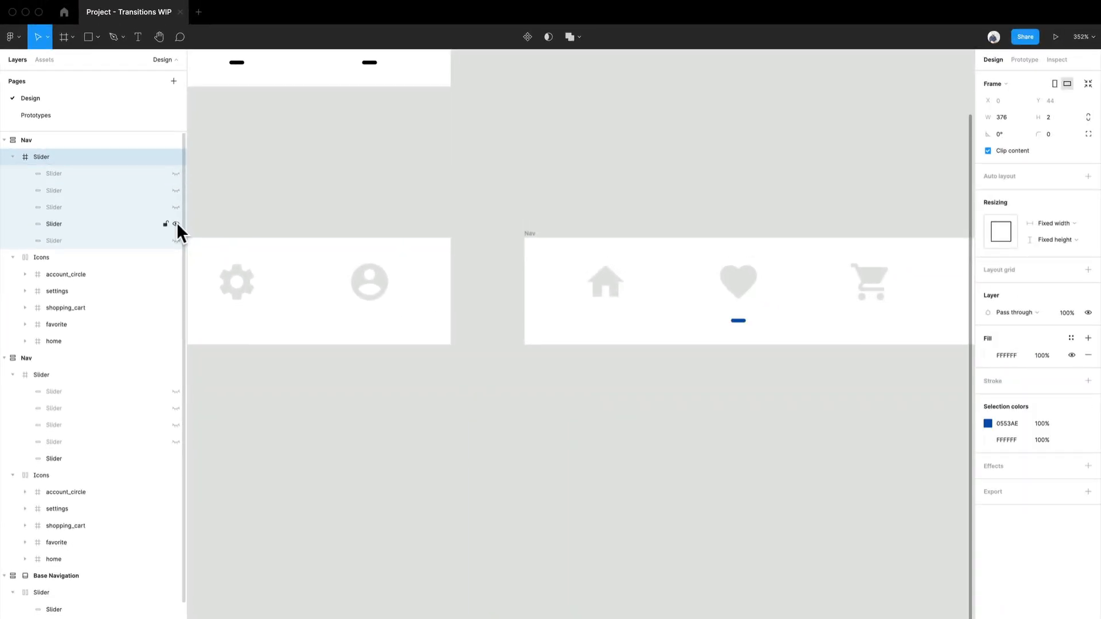
# - Recolour the favorite icon in the duplicated Nav with the blue sampled from the first Nav's home icon
pyautogui.doubleClick(762, 290)
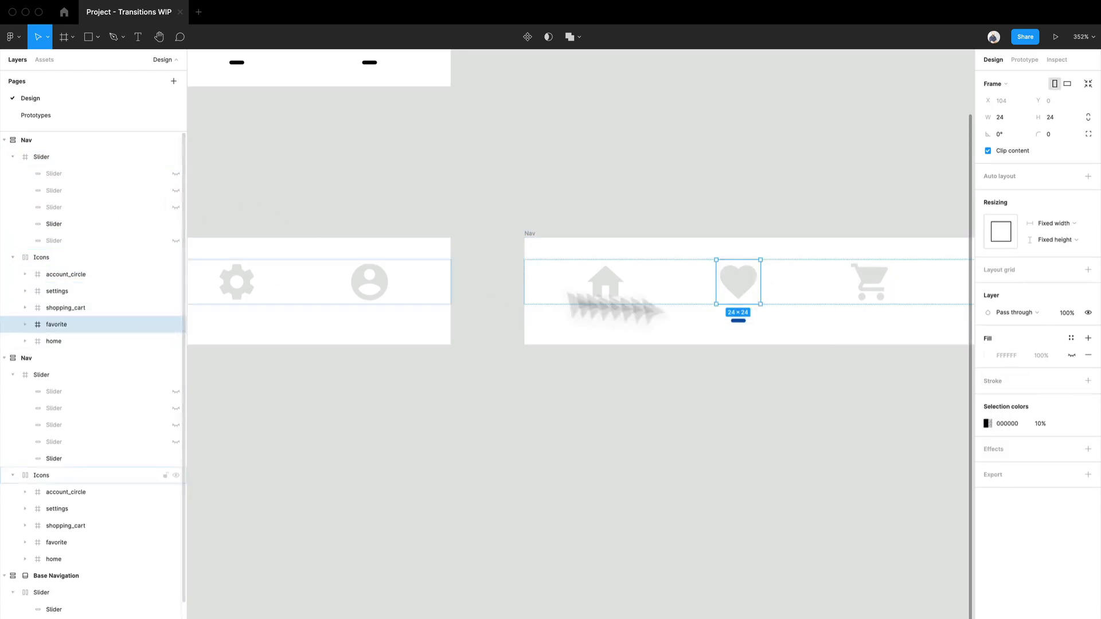
pyautogui.click(747, 392)
pyautogui.doubleClick(750, 292)
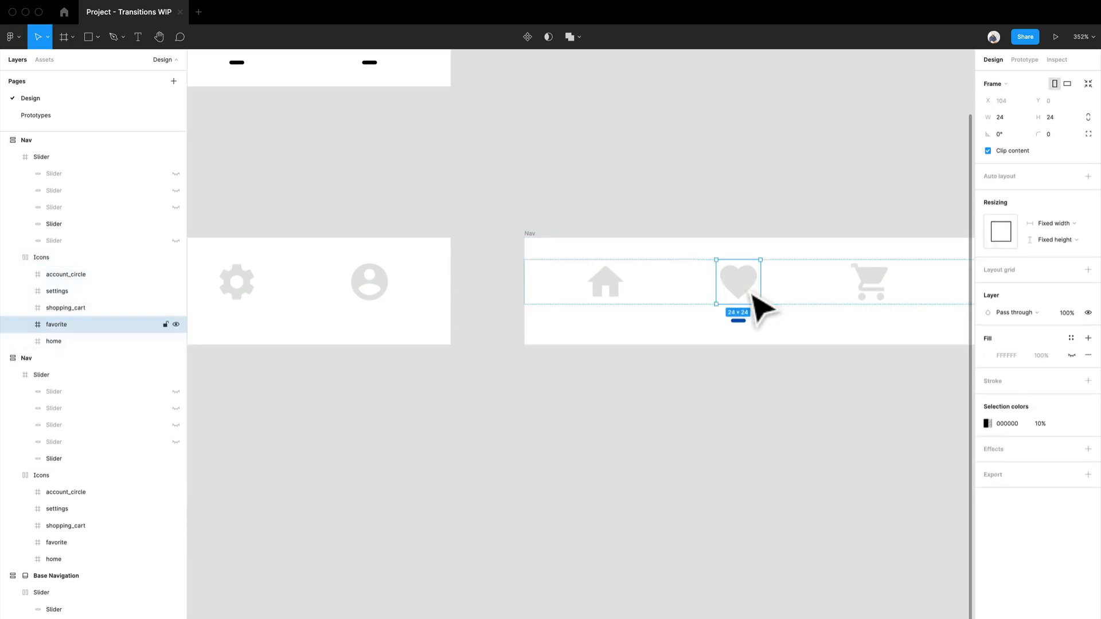
pyautogui.click(986, 423)
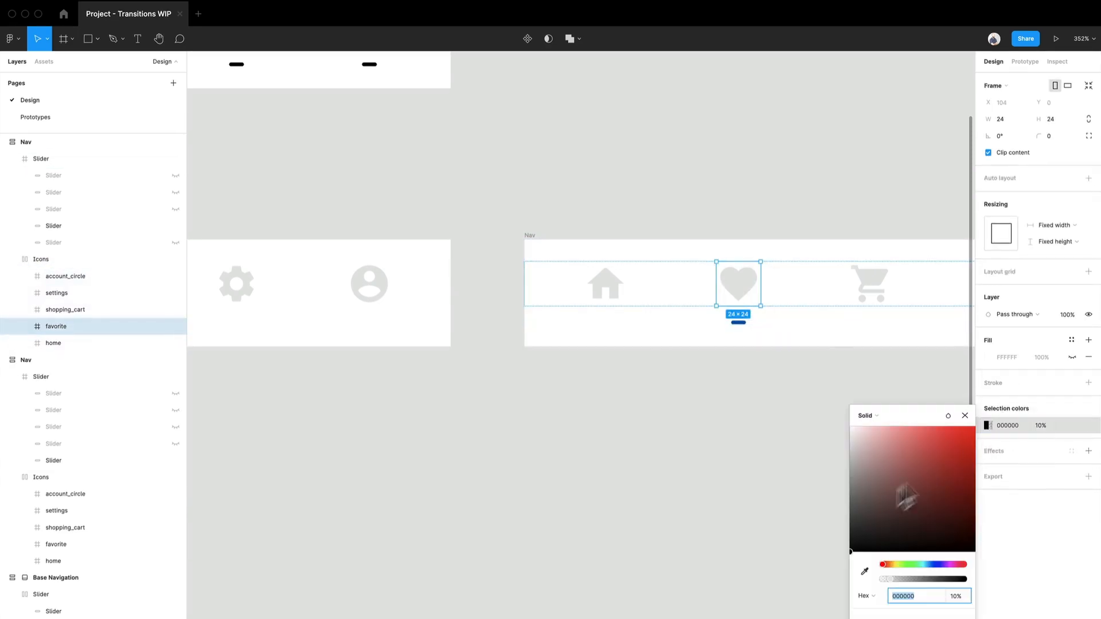
pyautogui.click(865, 571)
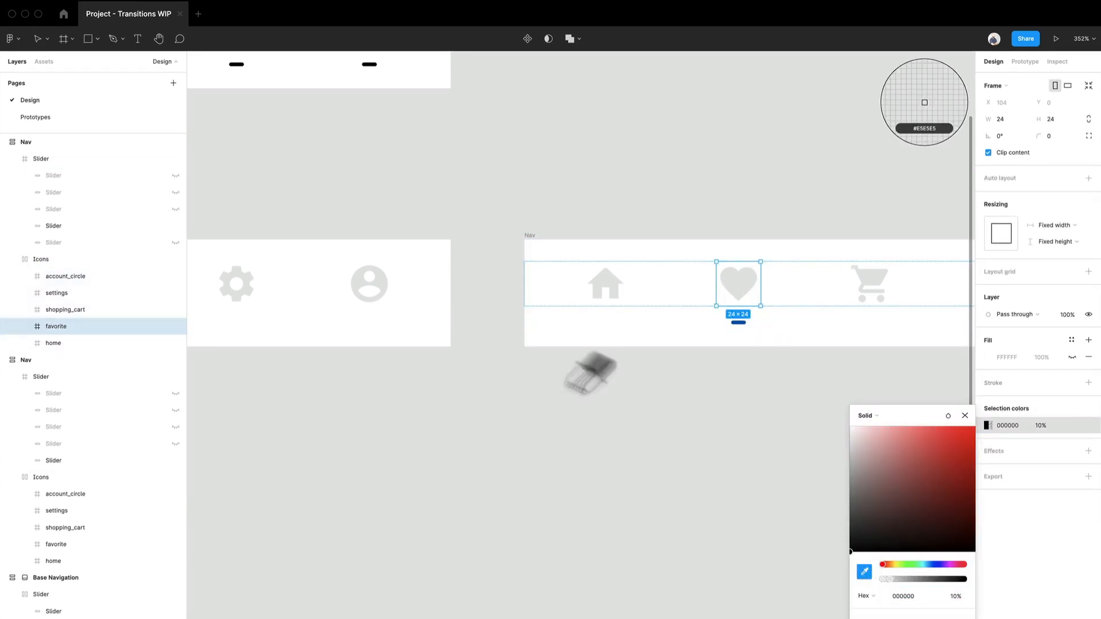
pyautogui.moveTo(415, 319); pyautogui.dragTo(721, 295)
pyautogui.moveTo(351, 275); pyautogui.dragTo(608, 273)
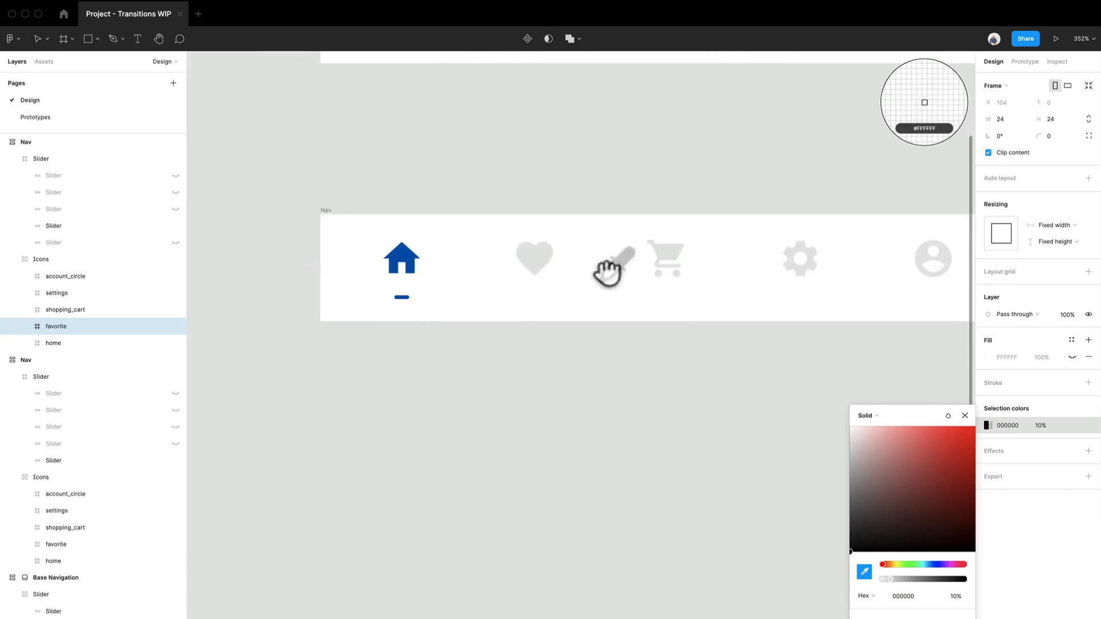
pyautogui.click(402, 276)
pyautogui.hscroll(10, 721, 369)
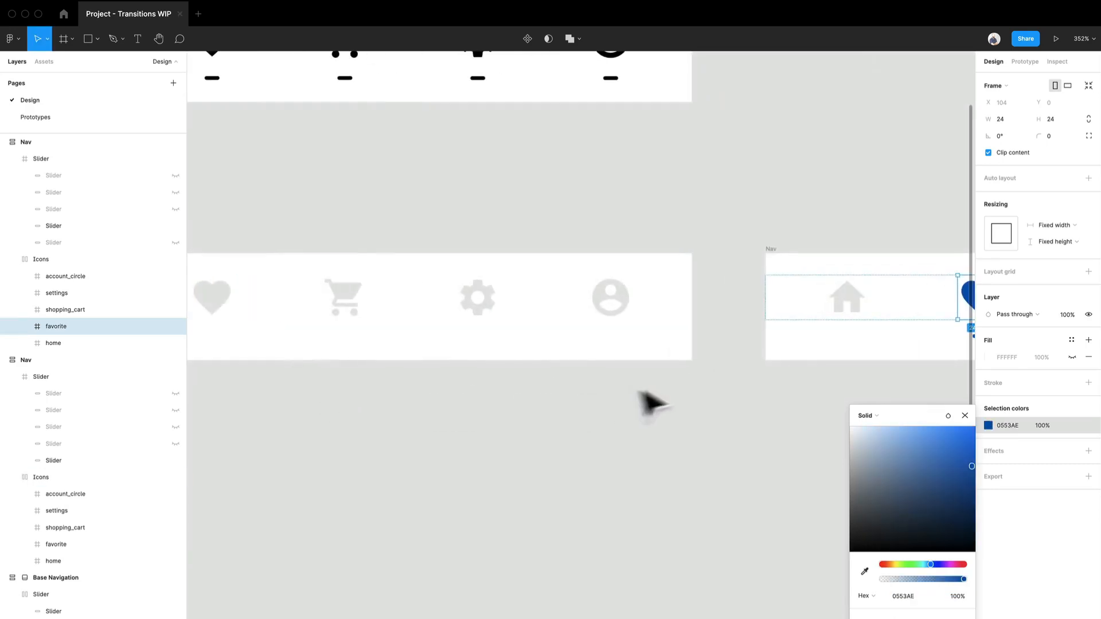
pyautogui.click(751, 362)
# - Duplicate the Nav frame with the active heart three times, forming a row of copies beside it
pyautogui.moveTo(769, 385); pyautogui.dragTo(676, 419)
pyautogui.scroll(-1, 674, 415)
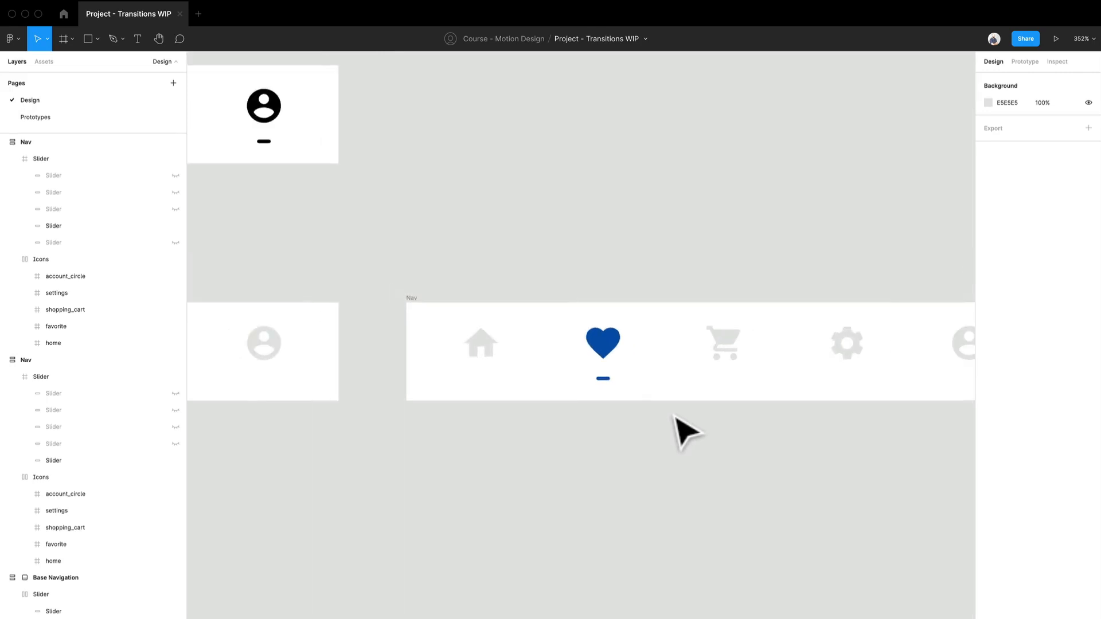
pyautogui.scroll(-5, 679, 432)
pyautogui.hscroll(-3, 631, 419)
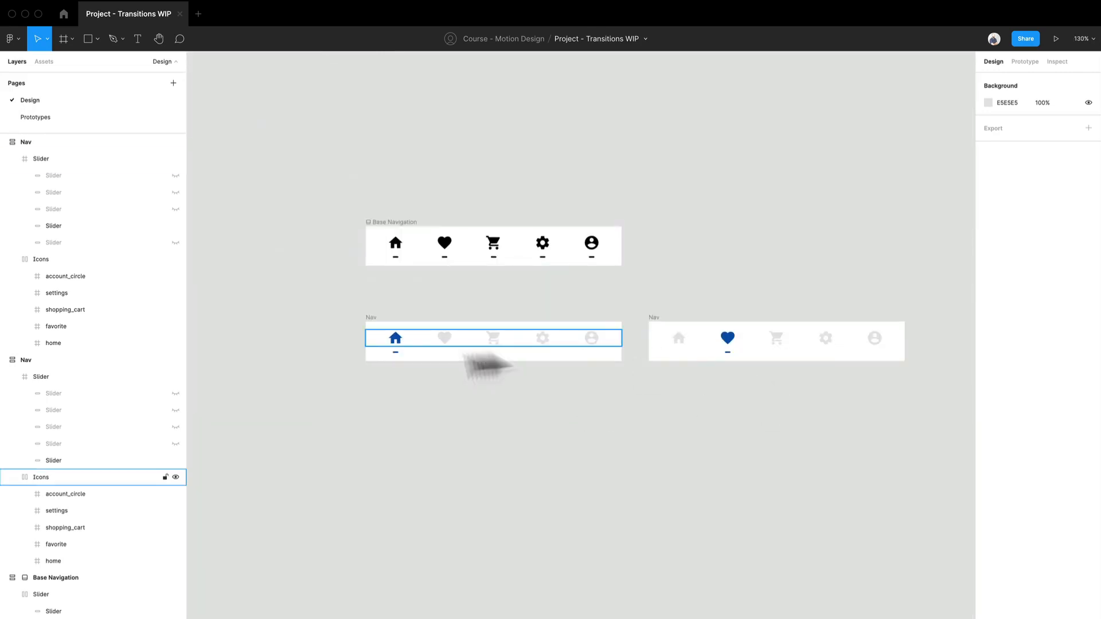
pyautogui.hscroll(3, 512, 320)
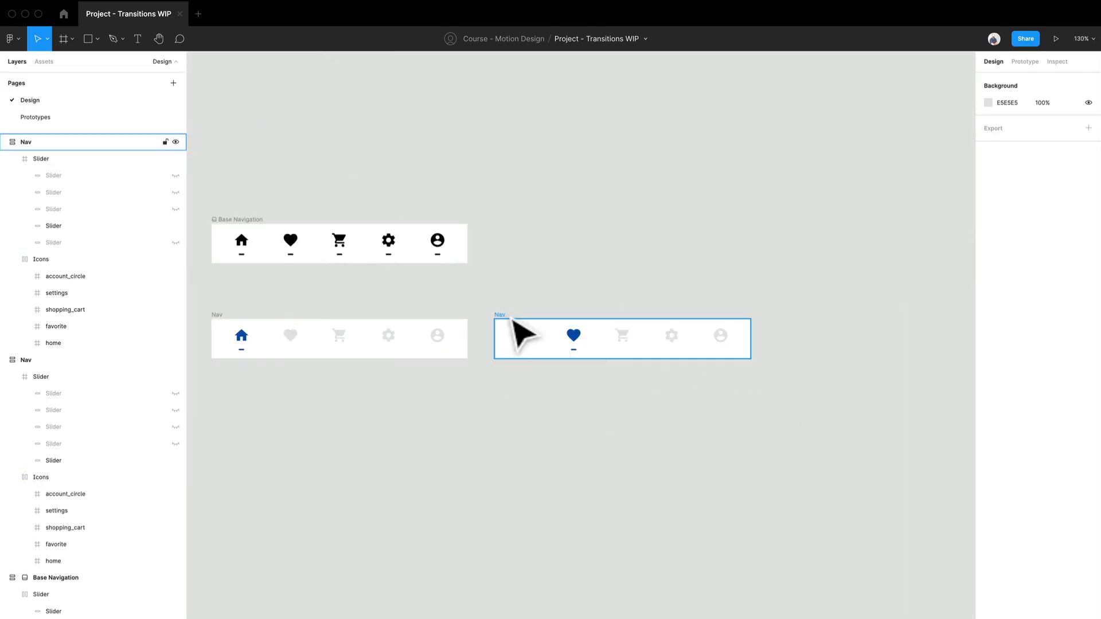
pyautogui.click(514, 324)
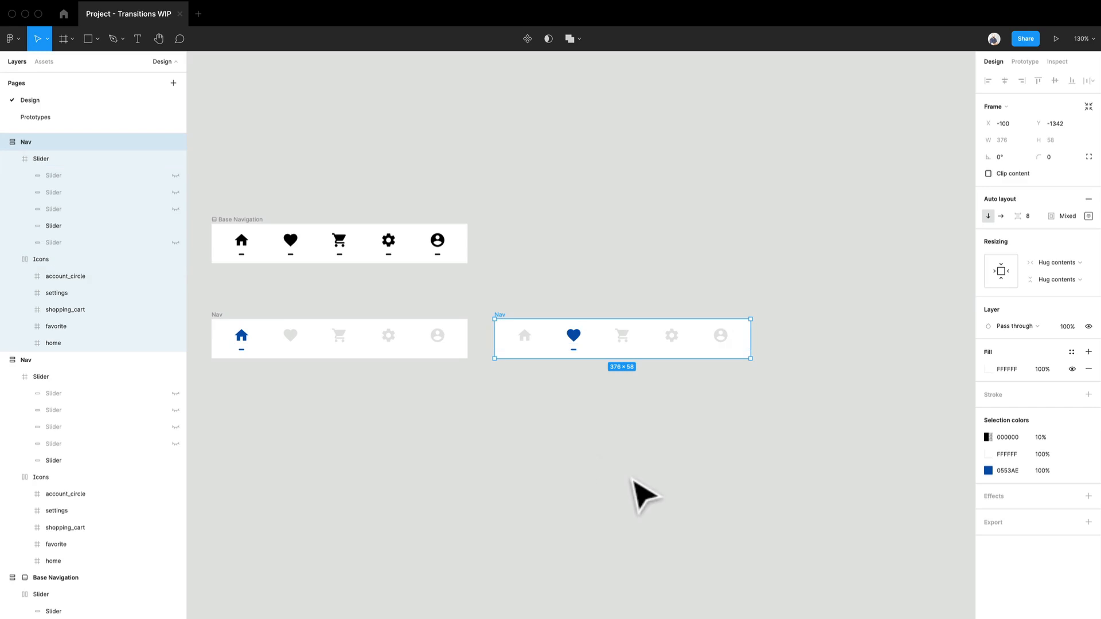
pyautogui.press('super+d')
pyautogui.scroll(-3, 632, 480)
pyautogui.moveTo(767, 516); pyautogui.dragTo(597, 511)
pyautogui.press('super+d')
pyautogui.scroll(-3, 593, 511)
pyautogui.press('super+d')
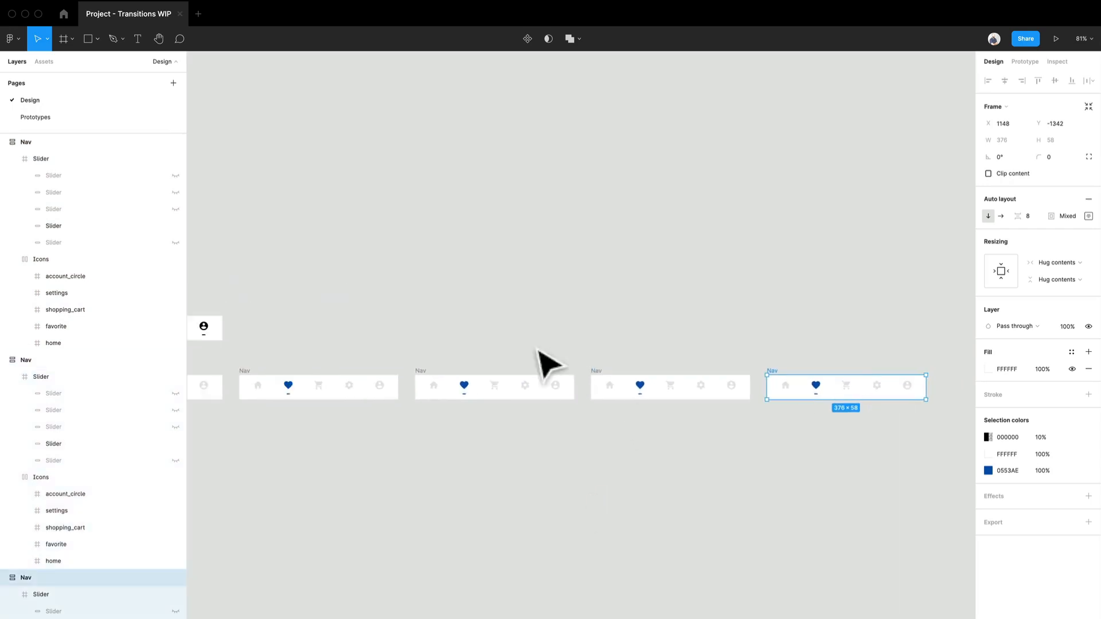
# - Set the favorite icon in one of the new Nav copies to black 000000 at 10% opacity
pyautogui.scroll(10, 457, 418)
pyautogui.doubleClick(578, 346)
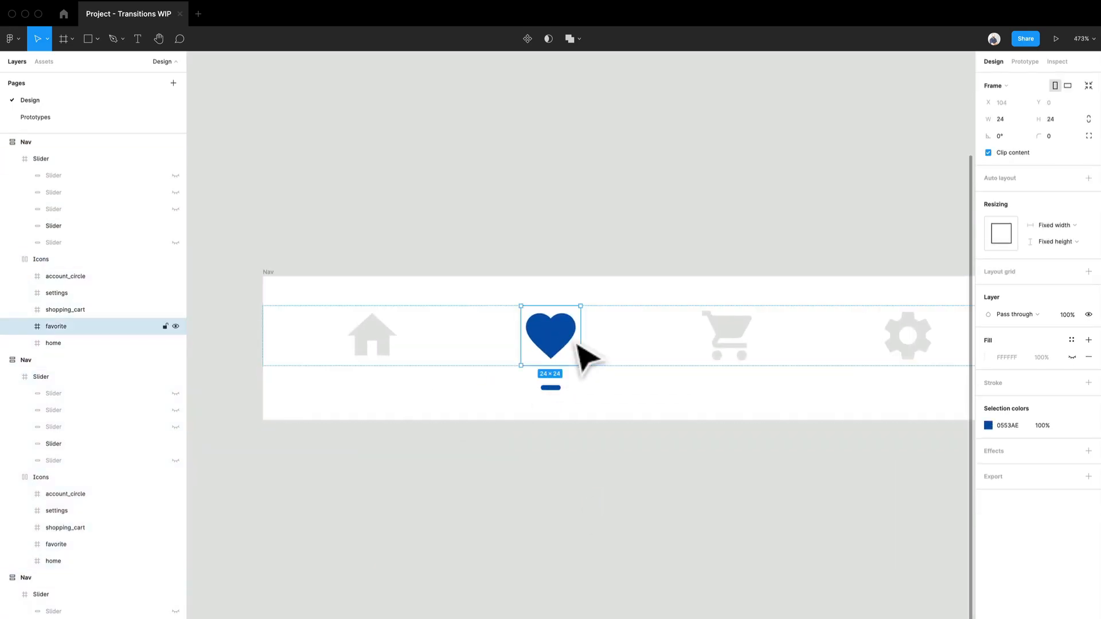
pyautogui.click(1027, 427)
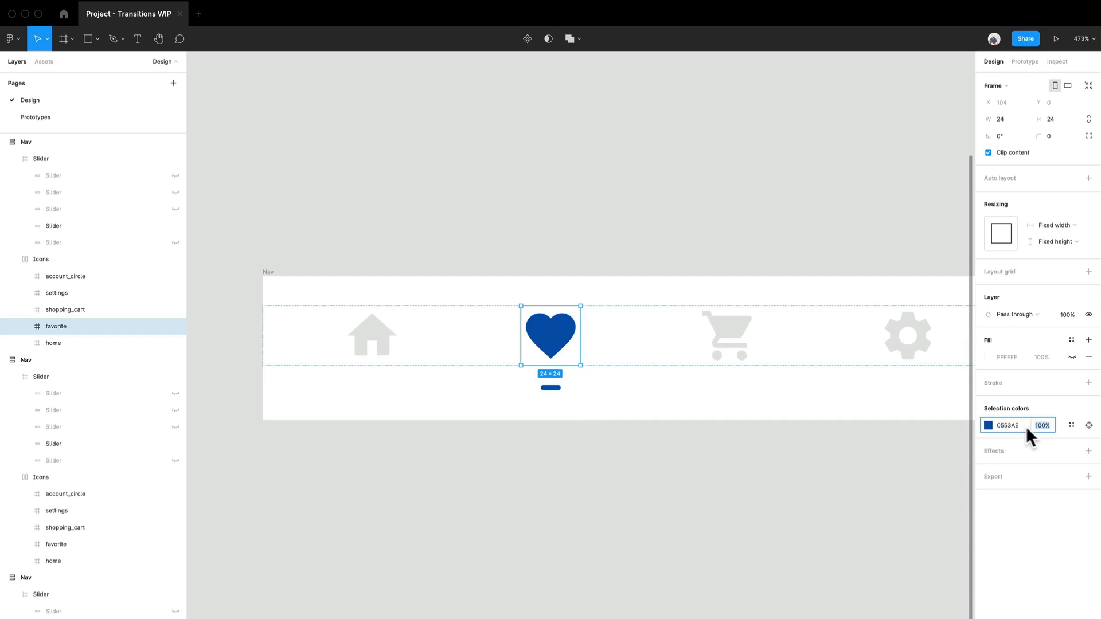
pyautogui.write('000000')
pyautogui.press('Return')
pyautogui.click(1038, 425)
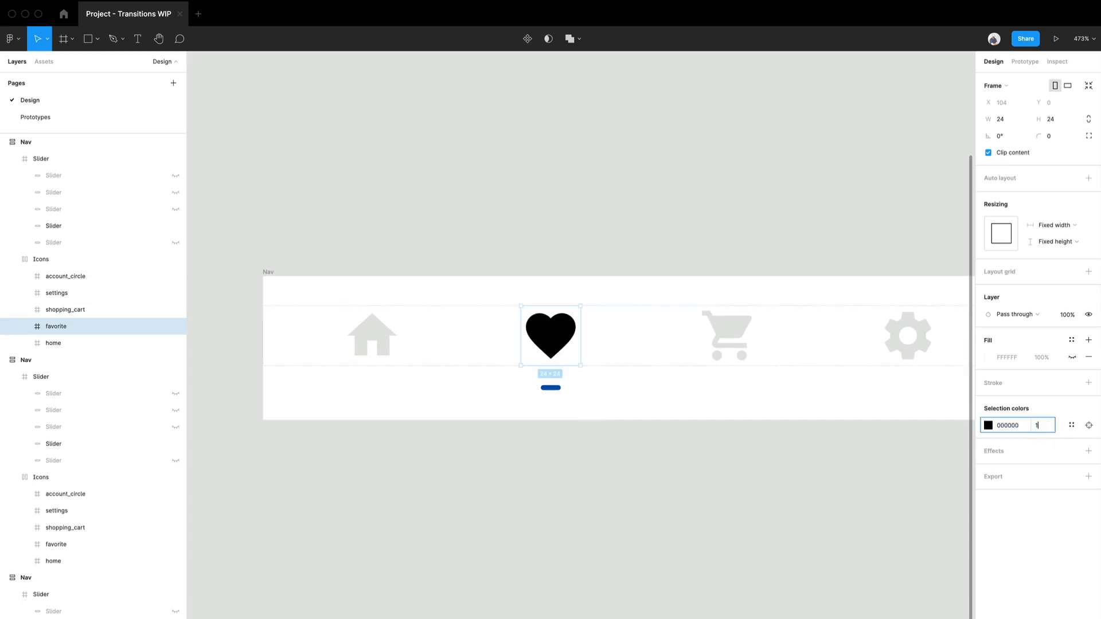
pyautogui.write('10')
pyautogui.press('Return')
# - Hide the Slider bar under the heart icon in the Nav copy whose favorite icon is already greyed
pyautogui.click(551, 387)
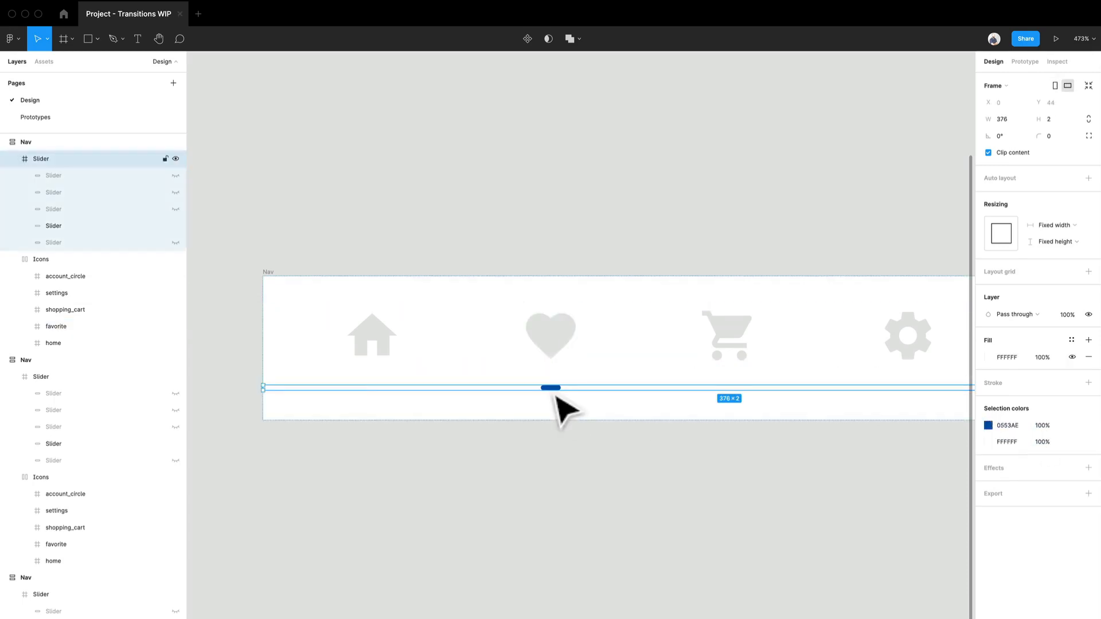
pyautogui.click(552, 388)
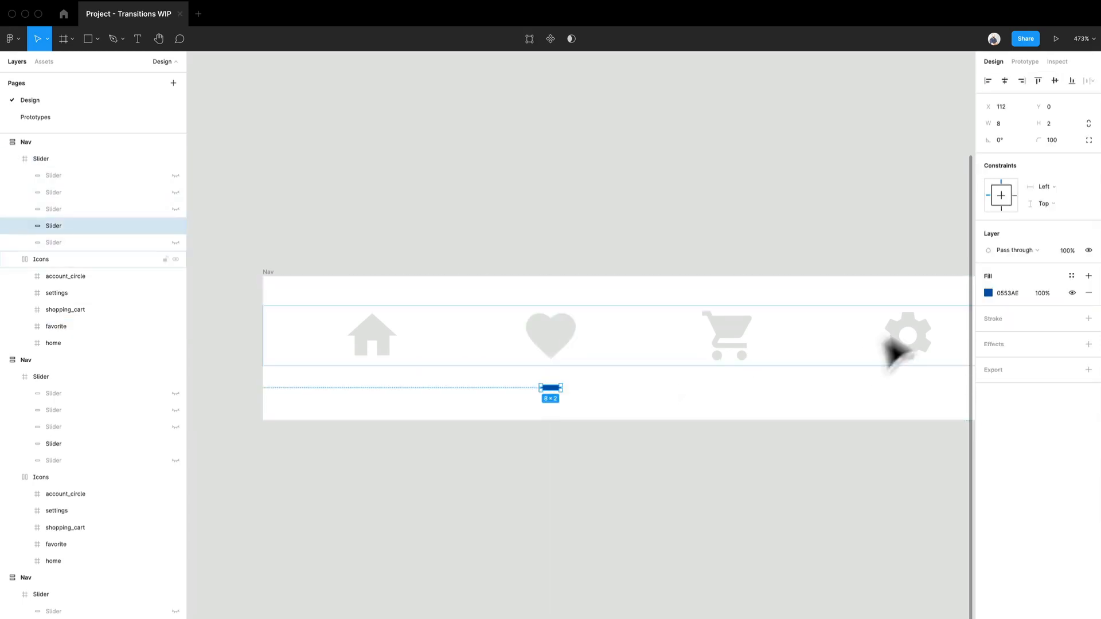
pyautogui.click(175, 225)
# - Recolour the shopping_cart icon in that Nav to 0553AE, sampled from the neighbouring Nav's blue heart, and show the Slider bar under the cart
pyautogui.scroll(-5, 187, 232)
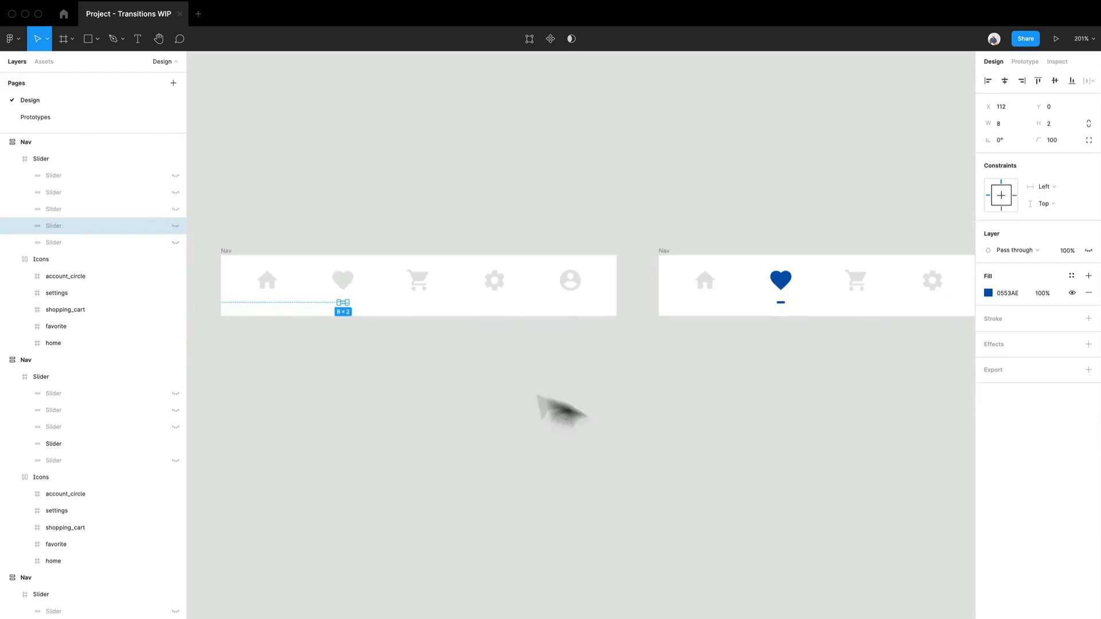
pyautogui.click(427, 290)
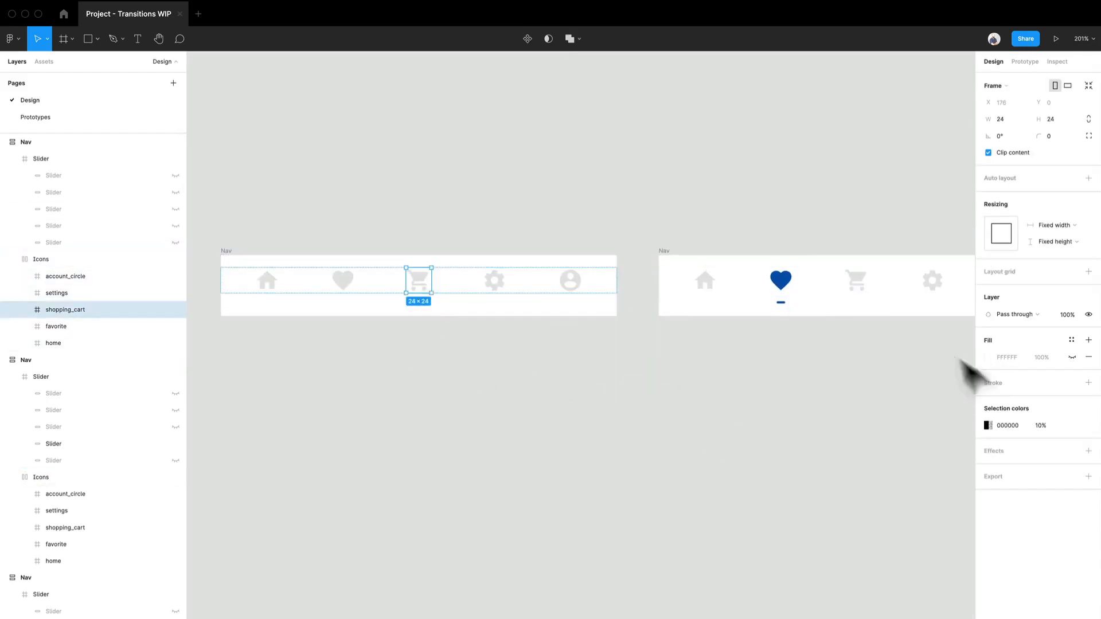
pyautogui.click(987, 426)
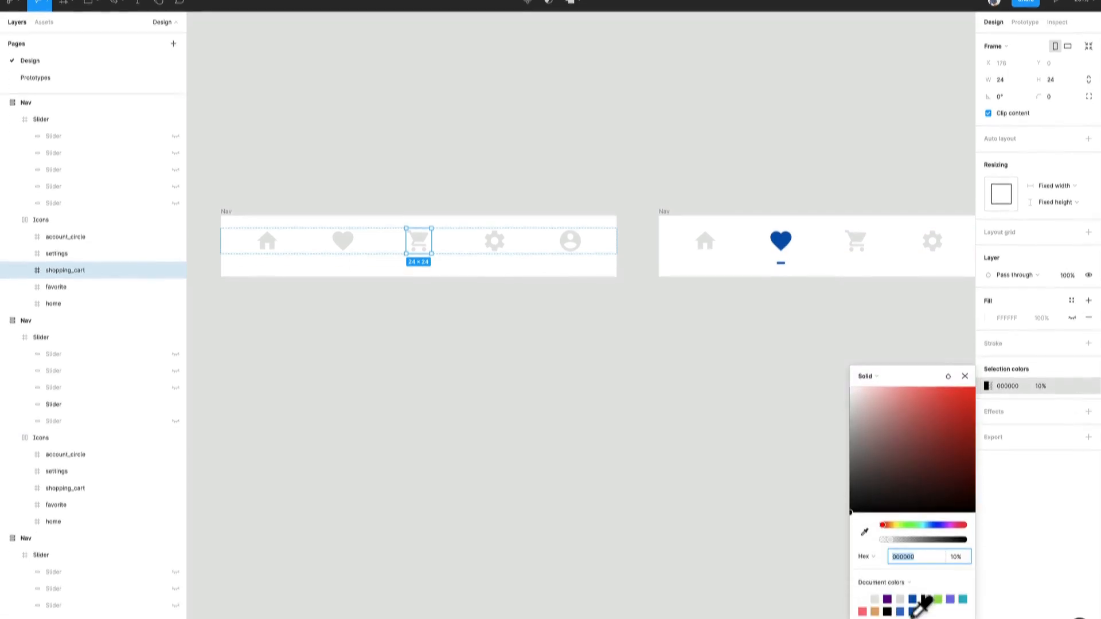
pyautogui.click(900, 618)
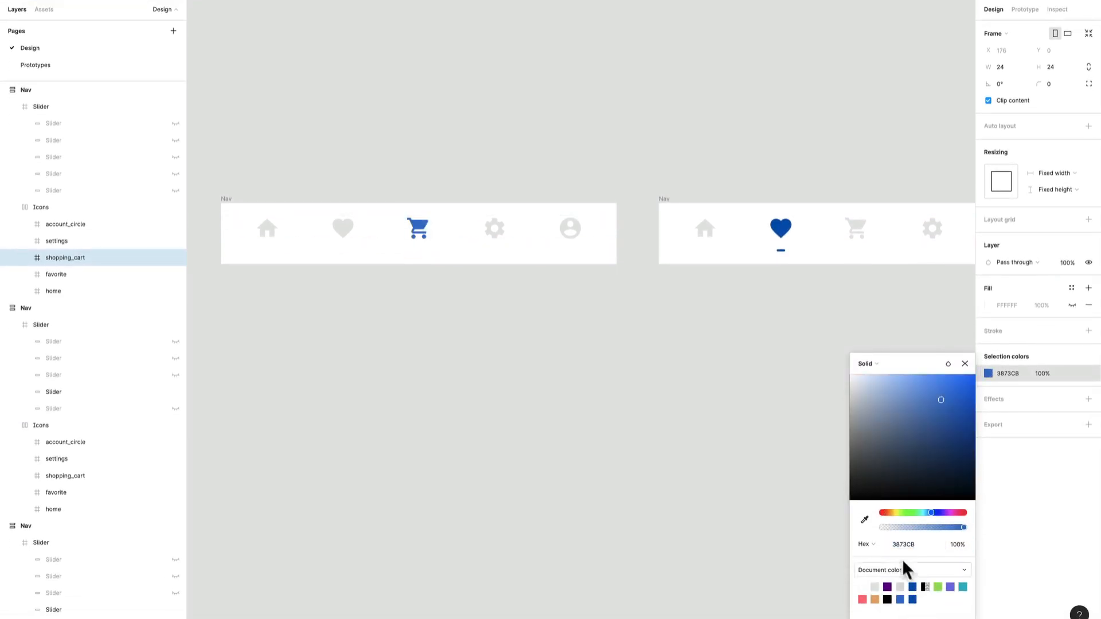
pyautogui.click(865, 519)
pyautogui.click(789, 256)
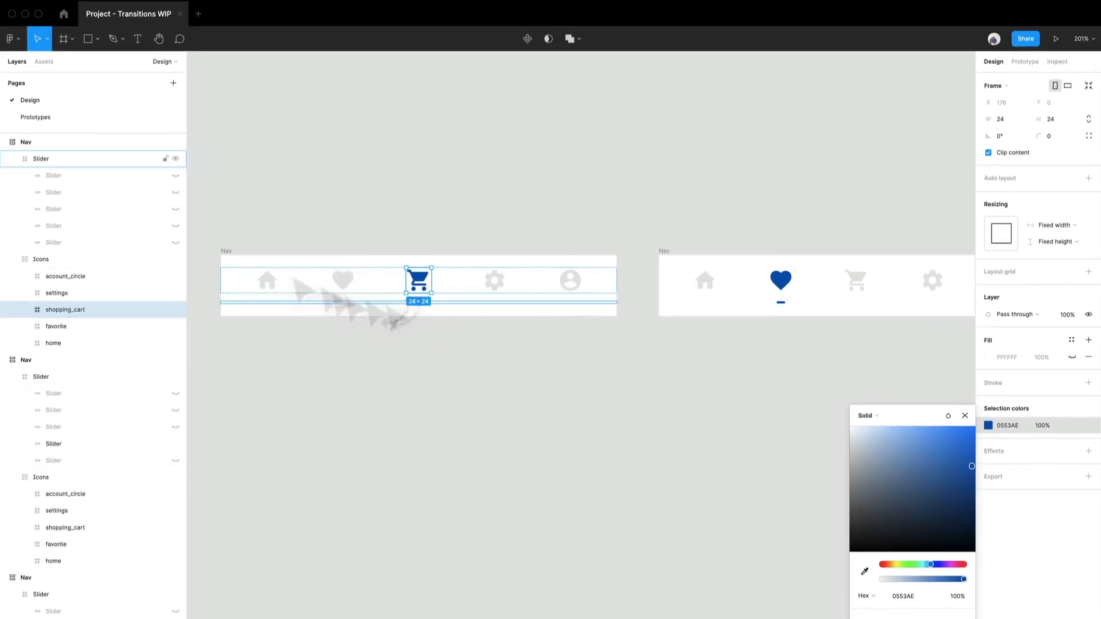
pyautogui.click(175, 208)
# - Set the favorite icon in the next Nav copy of the row to black 000000 at 10% opacity
pyautogui.hscroll(4, 854, 310)
pyautogui.click(545, 290)
pyautogui.scroll(8, 542, 301)
pyautogui.keyDown('shift'); pyautogui.click(546, 315); pyautogui.keyUp('shift')
pyautogui.scroll(-5, 548, 317)
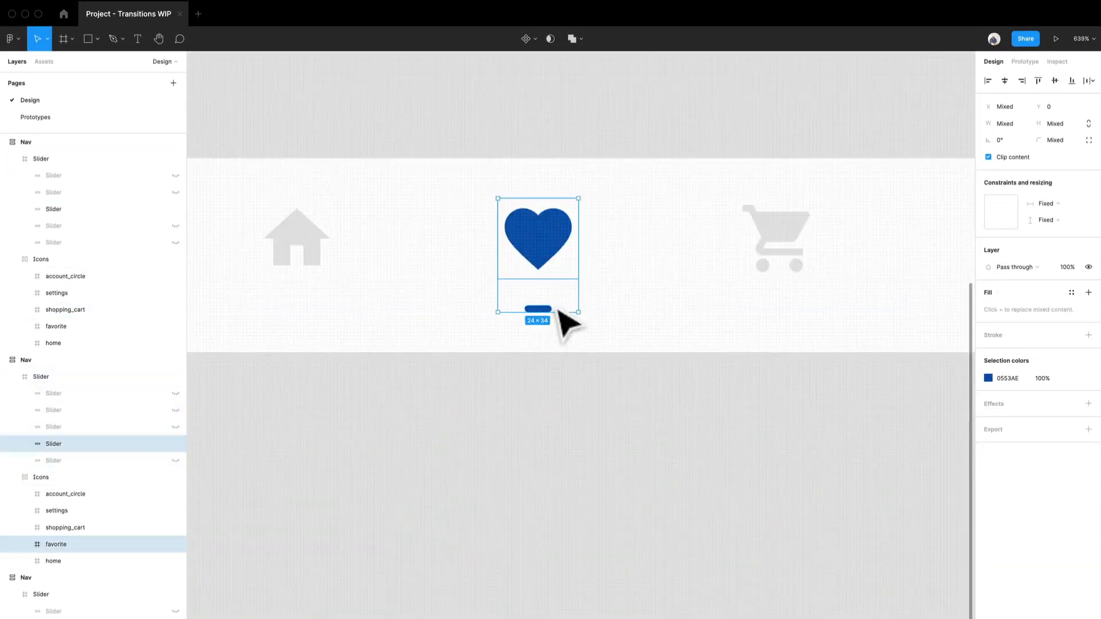
pyautogui.click(548, 249)
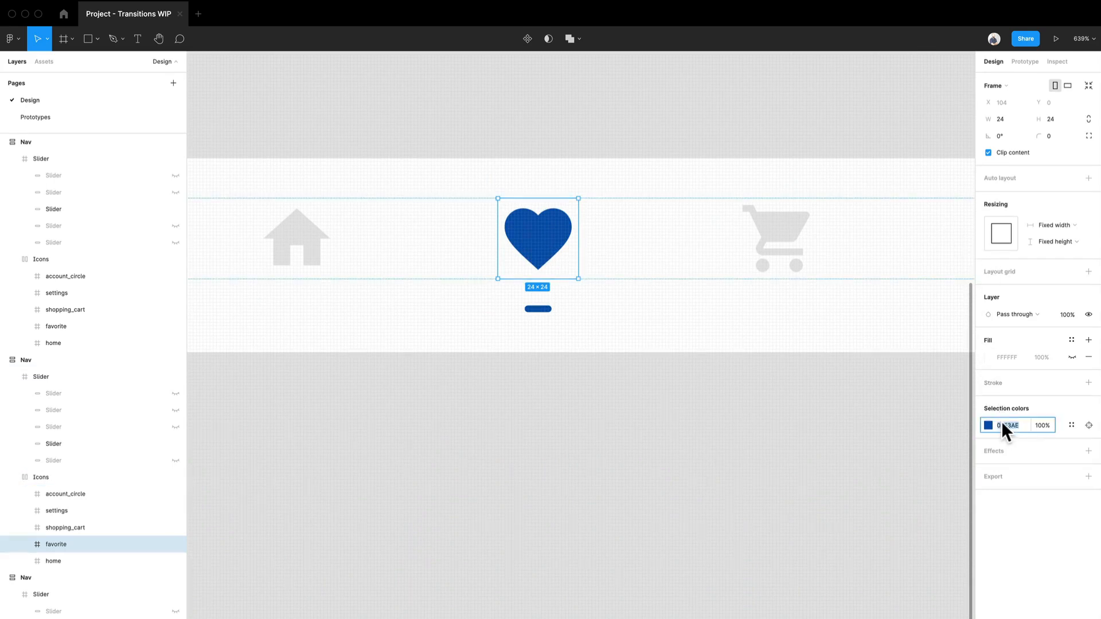
pyautogui.write('000')
pyautogui.press('Return')
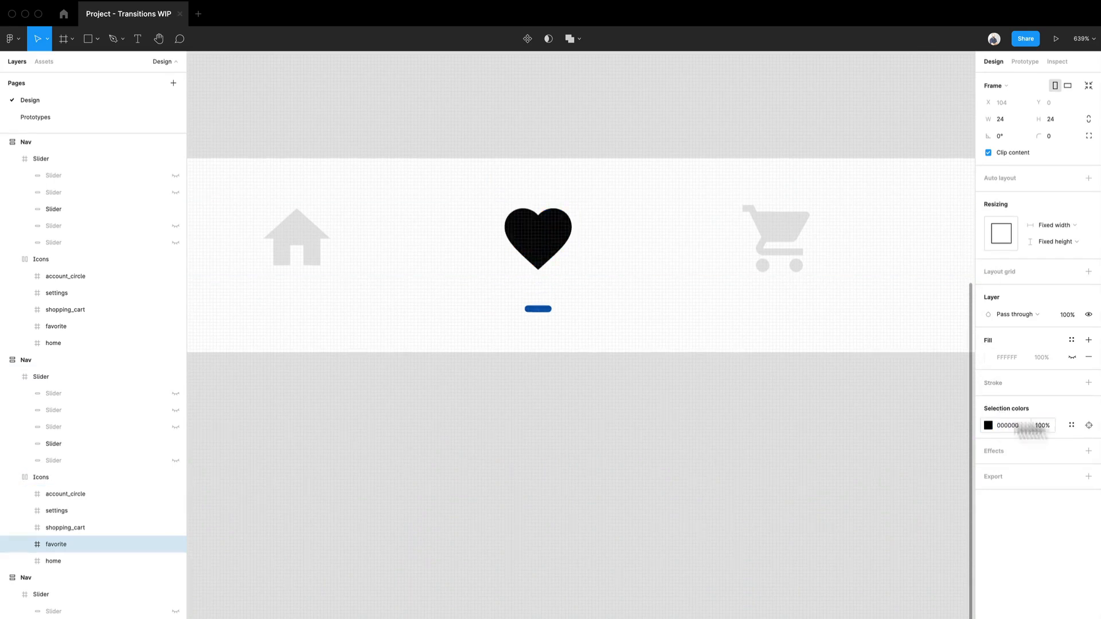
pyautogui.click(1043, 425)
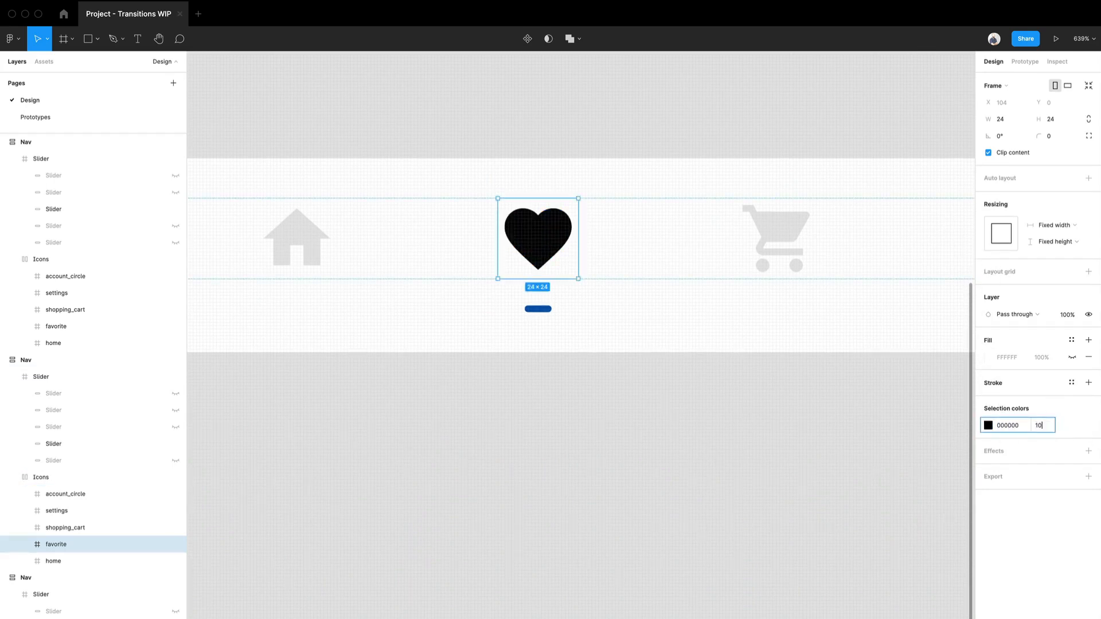
pyautogui.press('Return')
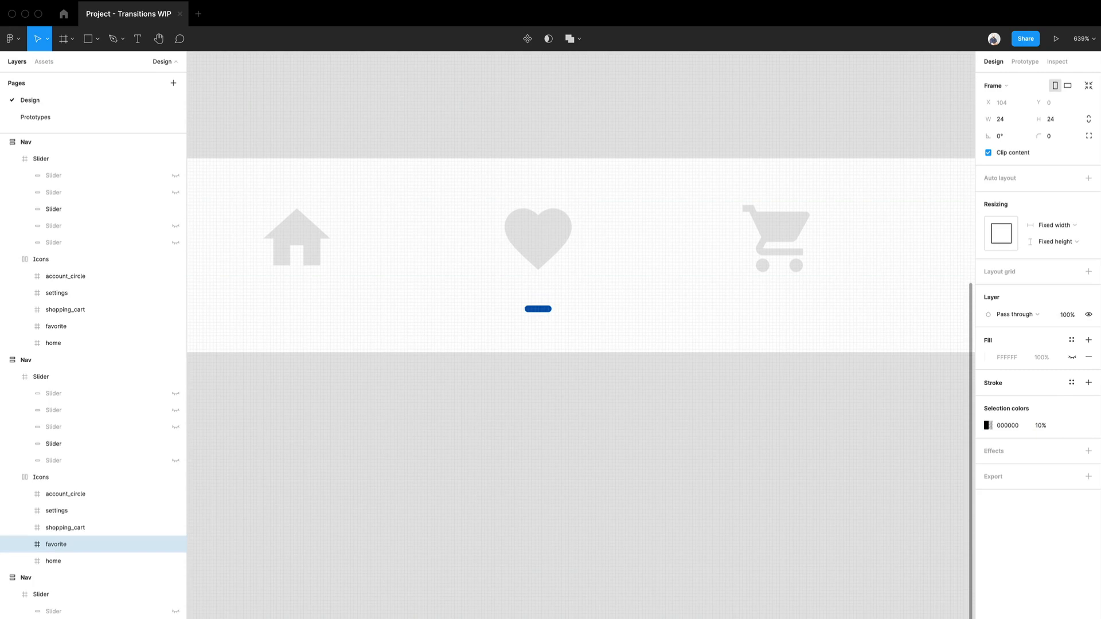
# - Hide the Slider bar under the greyed heart icon in this second Nav copy
pyautogui.click(542, 309)
pyautogui.click(542, 310)
pyautogui.click(988, 293)
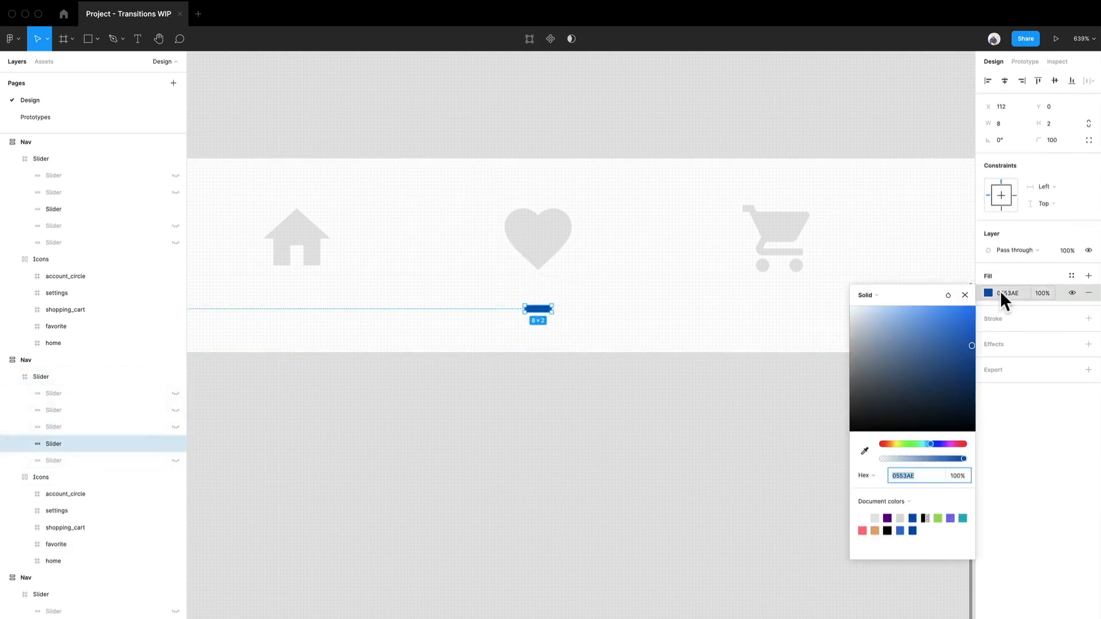
pyautogui.click(175, 444)
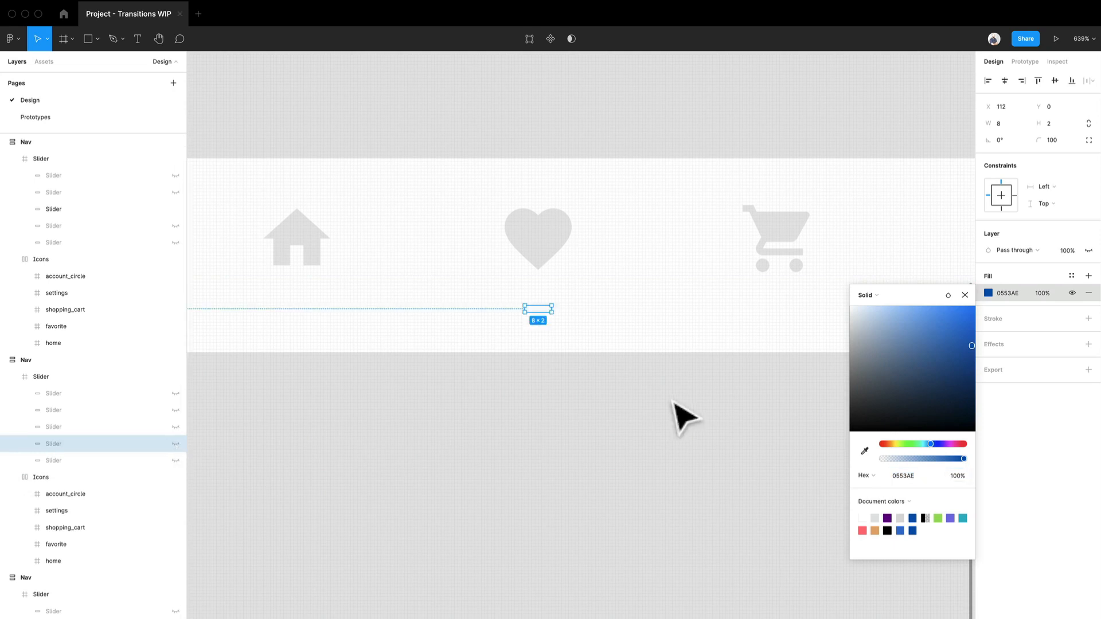
pyautogui.click(674, 401)
# - Recolour the settings icon in the same Nav copy to blue 0553AE and show the Slider bar under it
pyautogui.scroll(-5, 674, 401)
pyautogui.hscroll(4, 721, 438)
pyautogui.scroll(5, 573, 402)
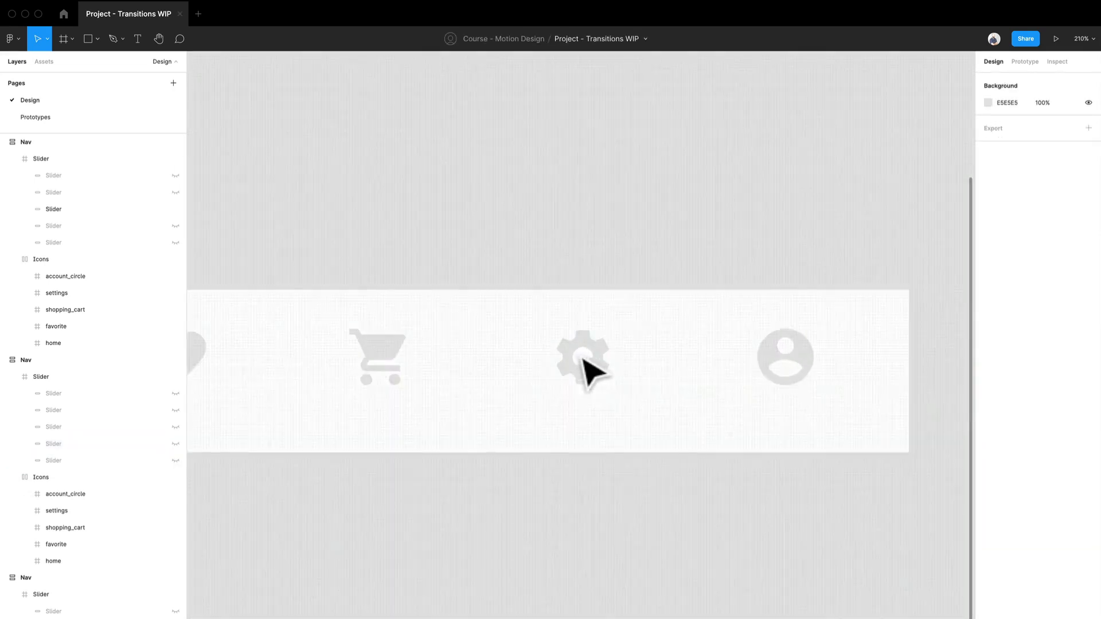
pyautogui.click(602, 385)
pyautogui.click(603, 385)
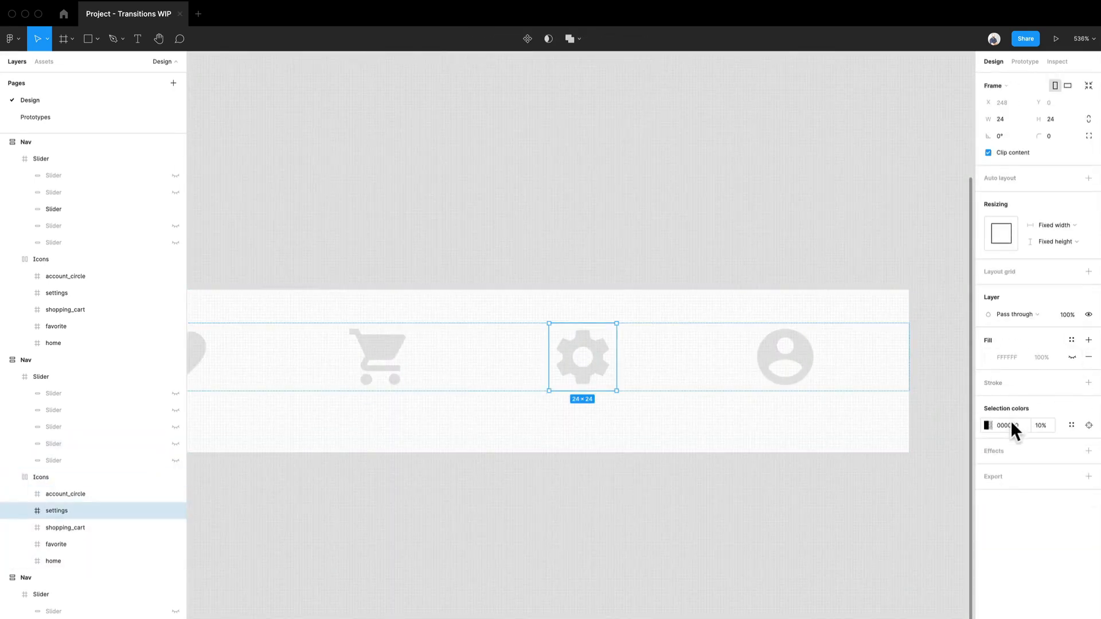
pyautogui.click(988, 425)
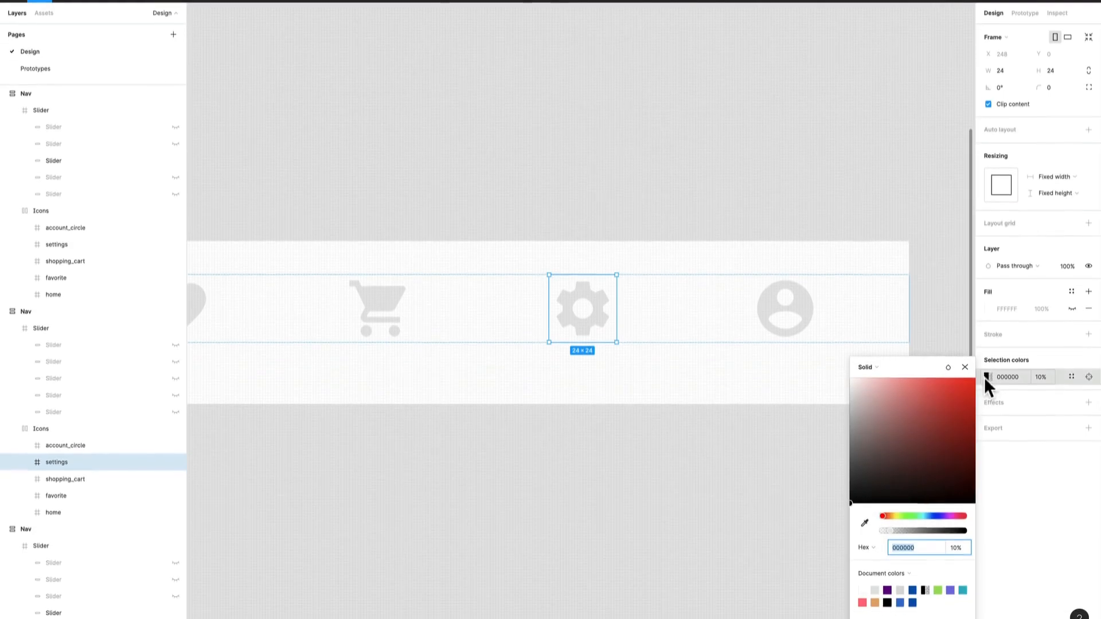
pyautogui.click(913, 600)
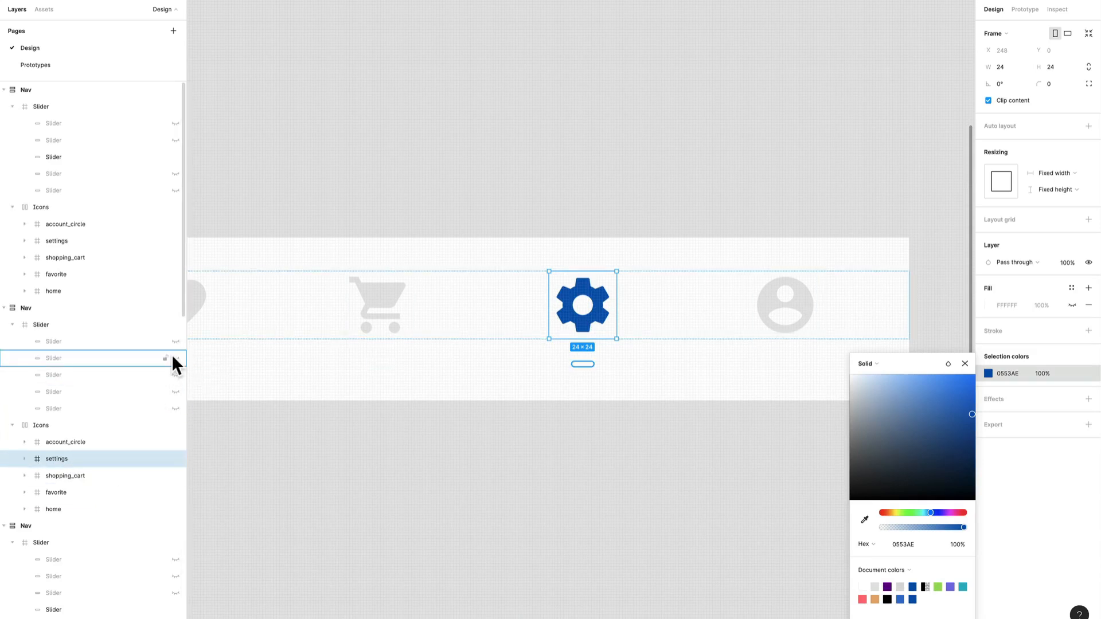
# - Set the favorite icon in the last Nav copy of the row to black 000000 at 10% opacity
pyautogui.scroll(-5, 703, 446)
pyautogui.moveTo(691, 458); pyautogui.dragTo(243, 430)
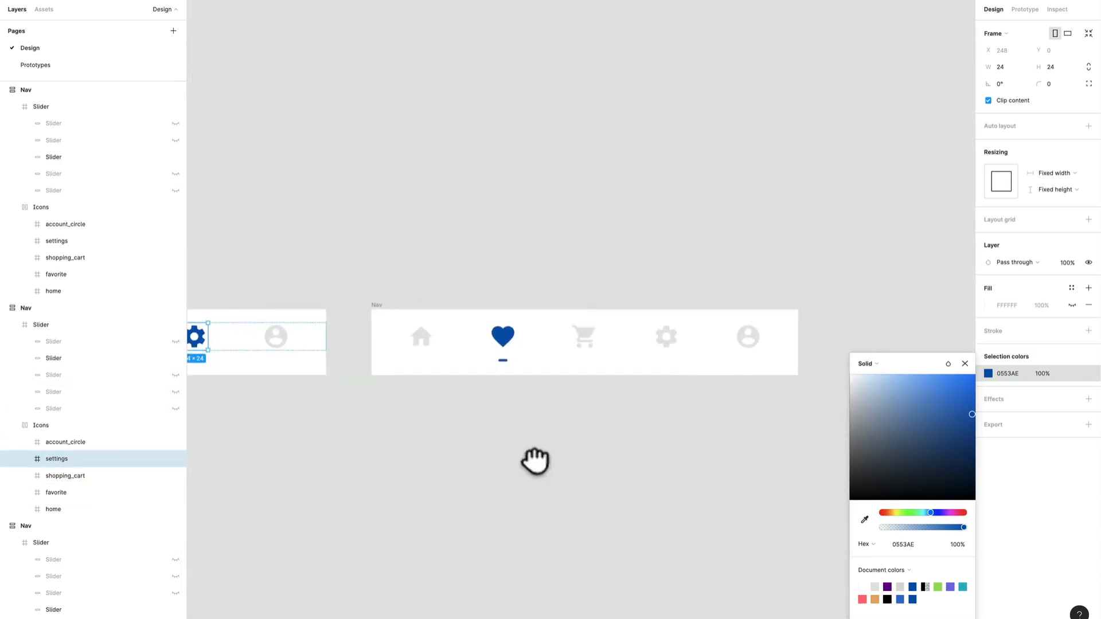
pyautogui.scroll(5, 534, 399)
pyautogui.click(489, 297)
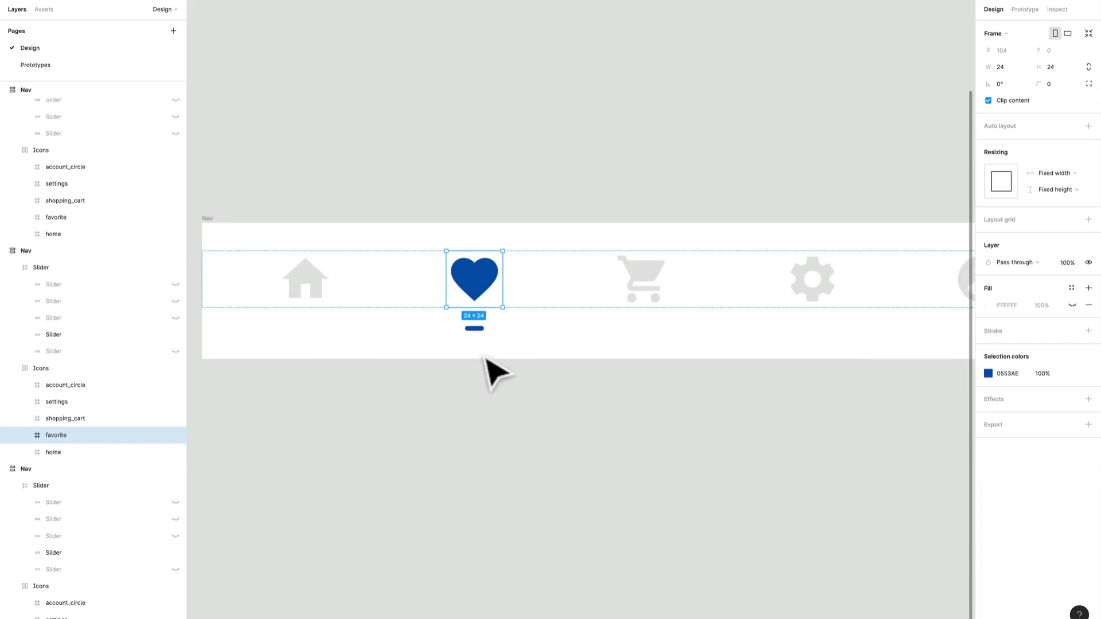
pyautogui.keyDown('shift'); pyautogui.doubleClick(482, 333); pyautogui.keyUp('shift')
pyautogui.click(482, 291)
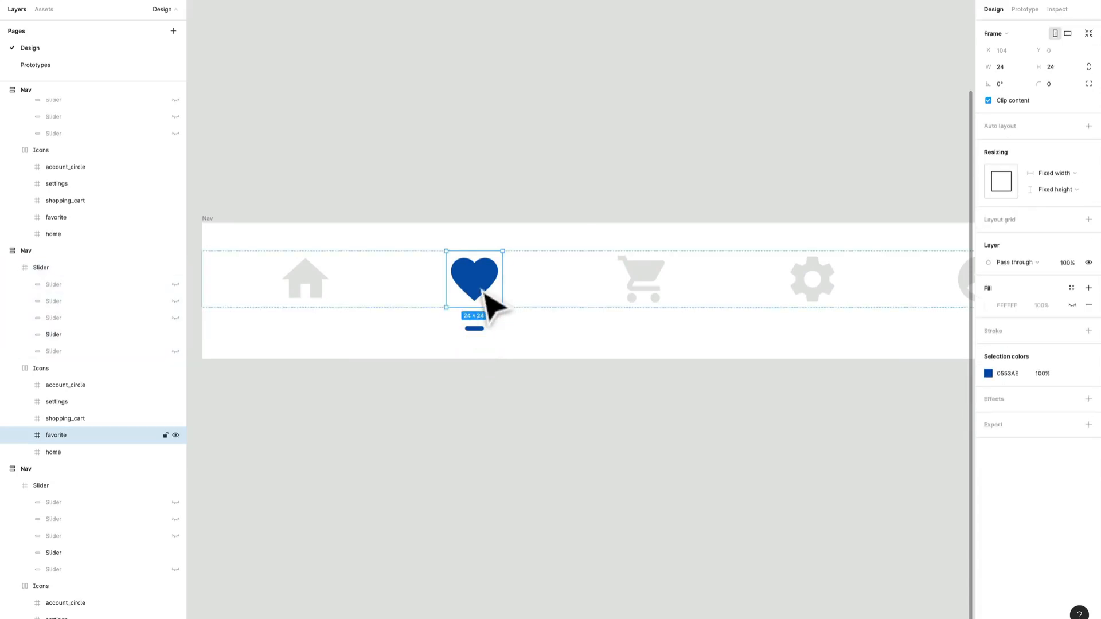
pyautogui.click(1008, 373)
pyautogui.write('000000')
pyautogui.press('Return')
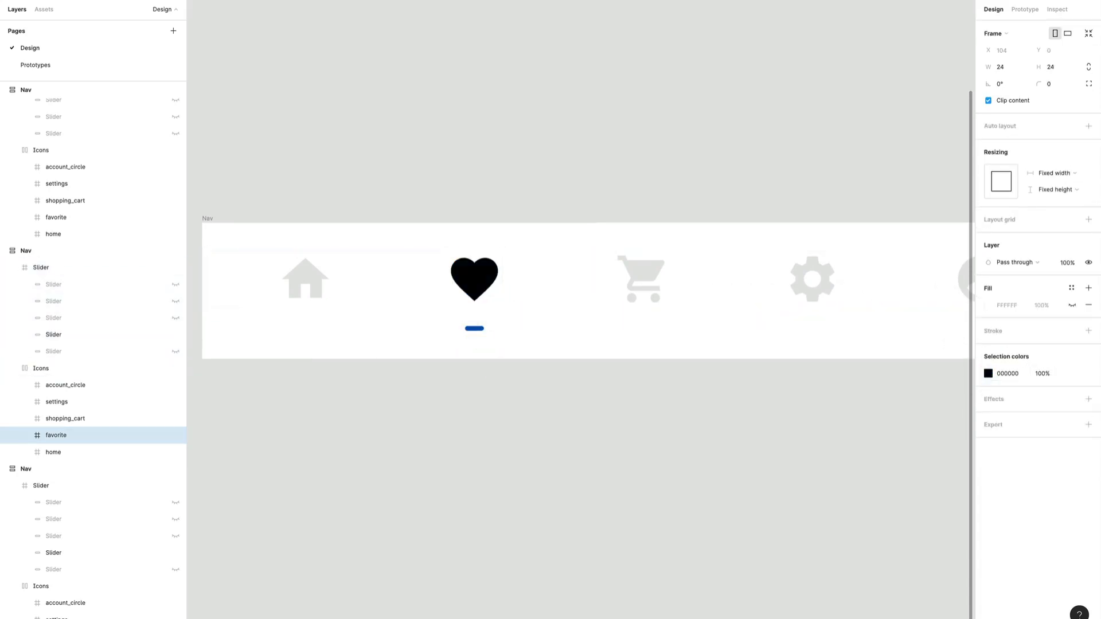
pyautogui.click(1043, 373)
pyautogui.write('10')
pyautogui.press('Return')
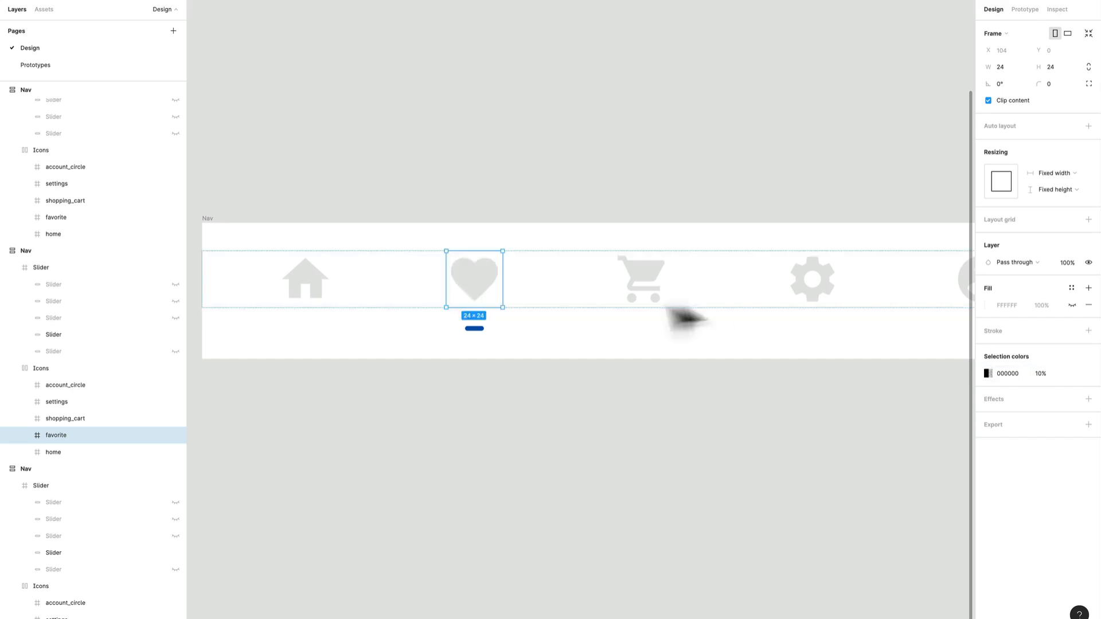
# - Hide the Slider bar under the heart icon in the last Nav copy
pyautogui.click(481, 336)
pyautogui.click(480, 336)
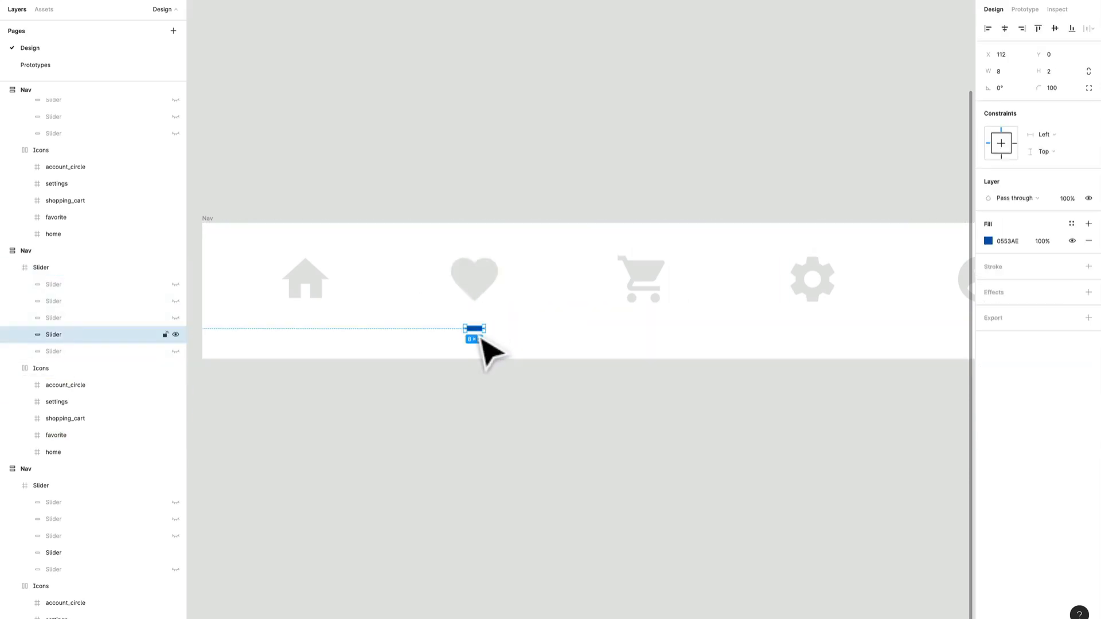
pyautogui.click(174, 334)
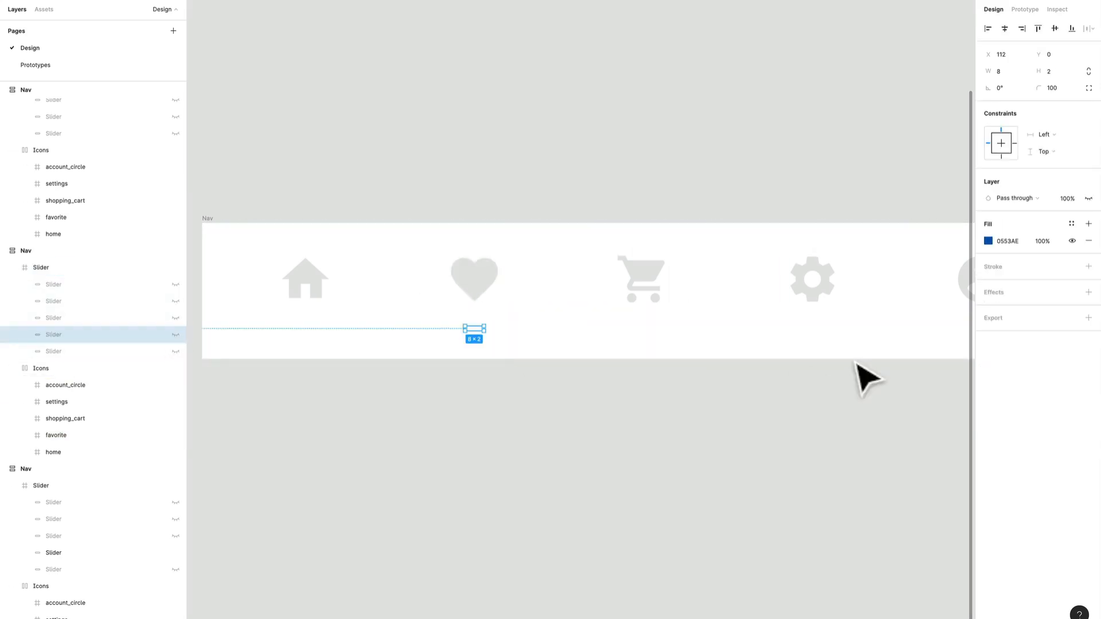
# - Recolour the account_circle icon in the last Nav to blue 0553AE and show the Slider bar under it
pyautogui.hscroll(5, 717, 367)
pyautogui.doubleClick(692, 284)
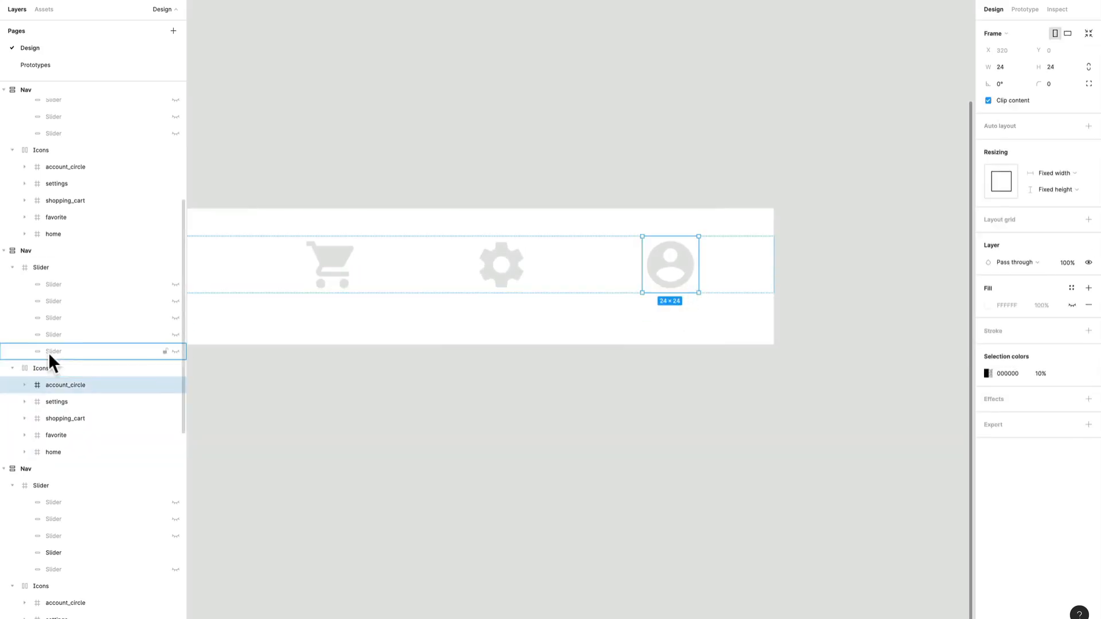
pyautogui.click(987, 373)
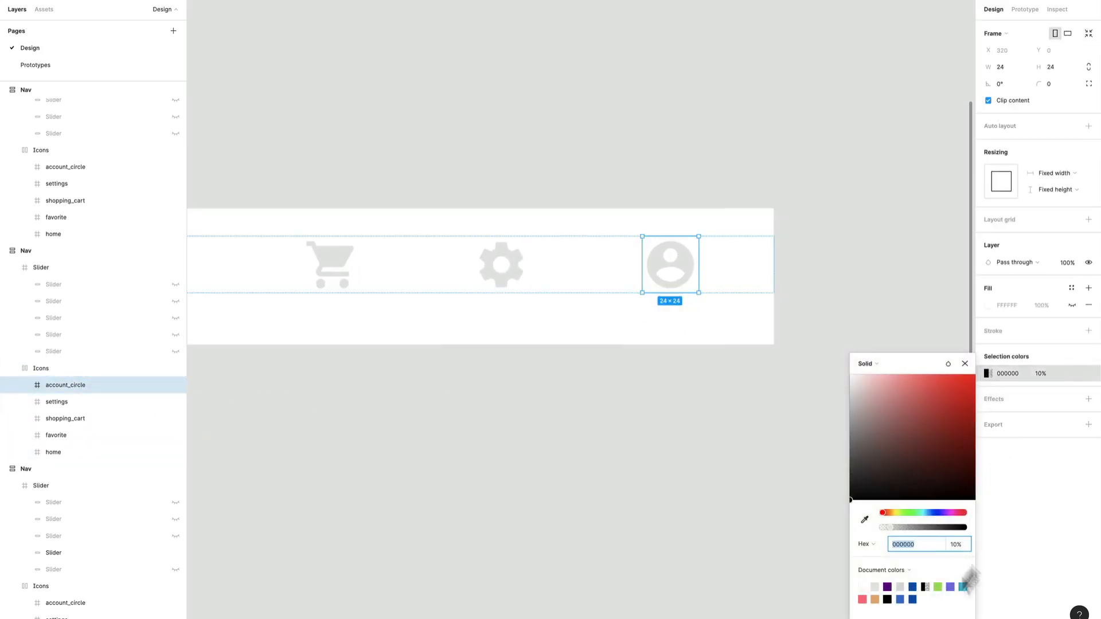
pyautogui.click(913, 599)
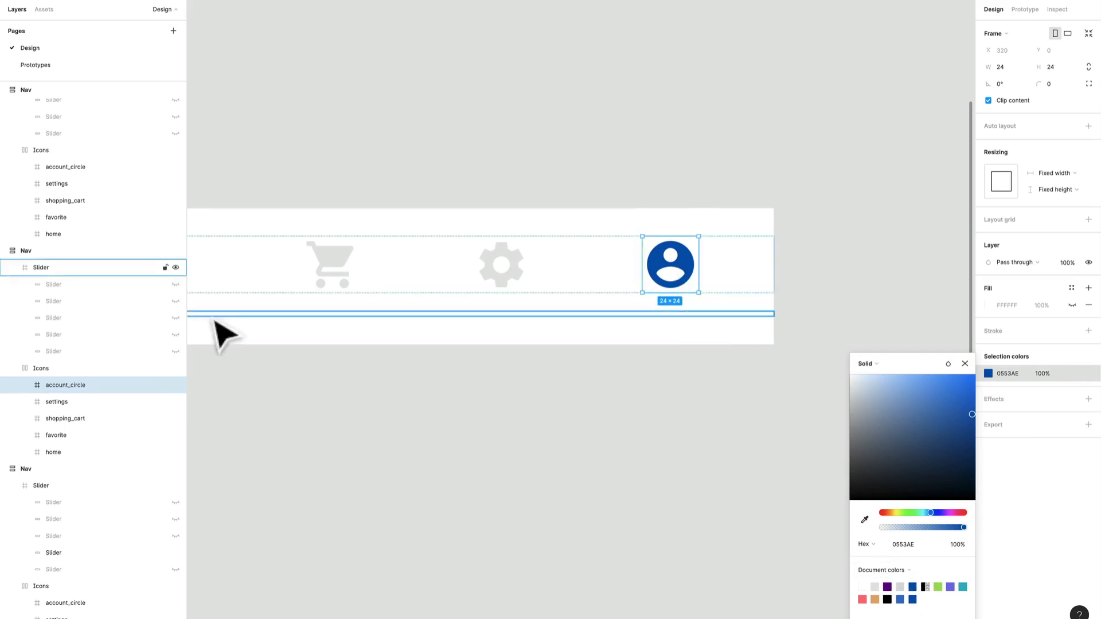
pyautogui.click(176, 285)
pyautogui.click(569, 403)
# - Stack the heart, cart, settings and account Nav frames in that order in an evenly spaced, aligned column beneath the home Nav
pyautogui.scroll(-5, 568, 401)
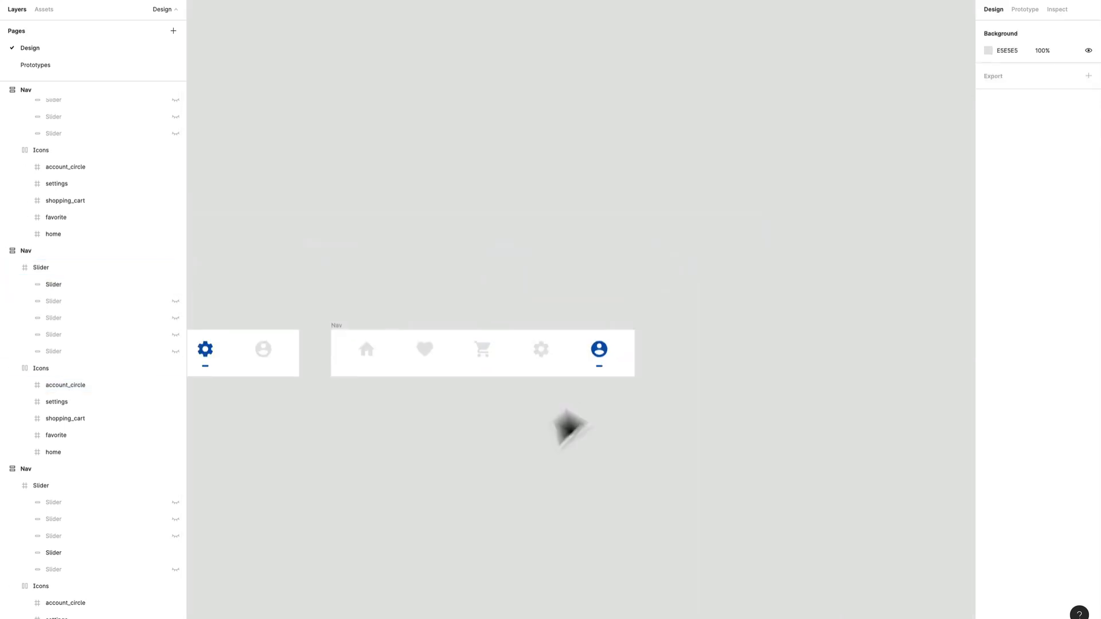
pyautogui.moveTo(433, 489); pyautogui.dragTo(870, 403)
pyautogui.scroll(-4, 583, 376)
pyautogui.moveTo(500, 400); pyautogui.dragTo(666, 299)
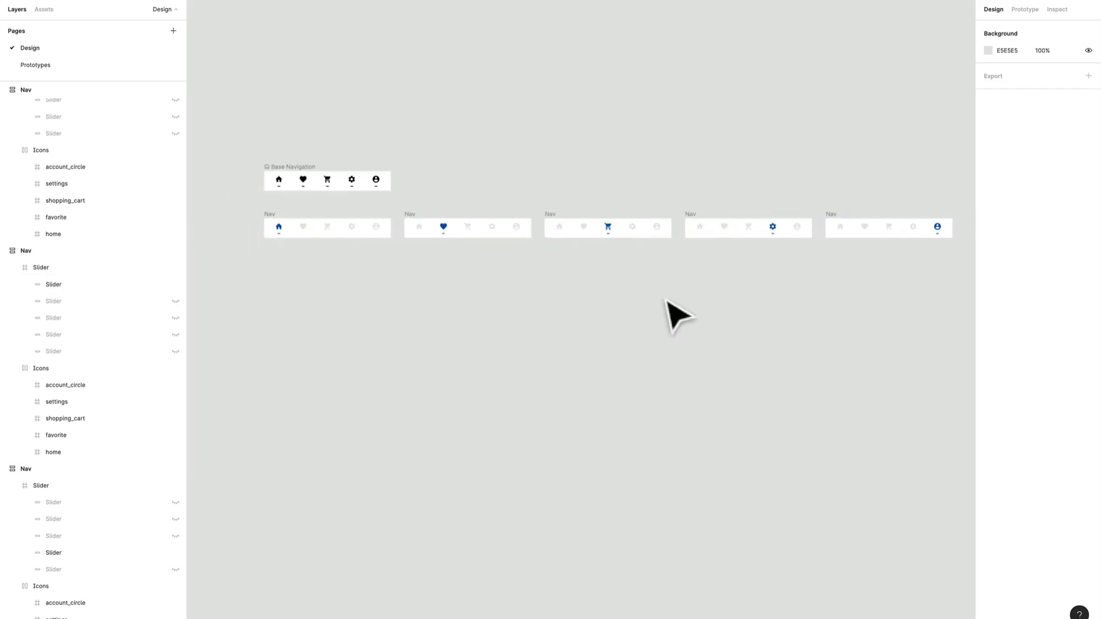
pyautogui.moveTo(414, 220); pyautogui.dragTo(275, 254)
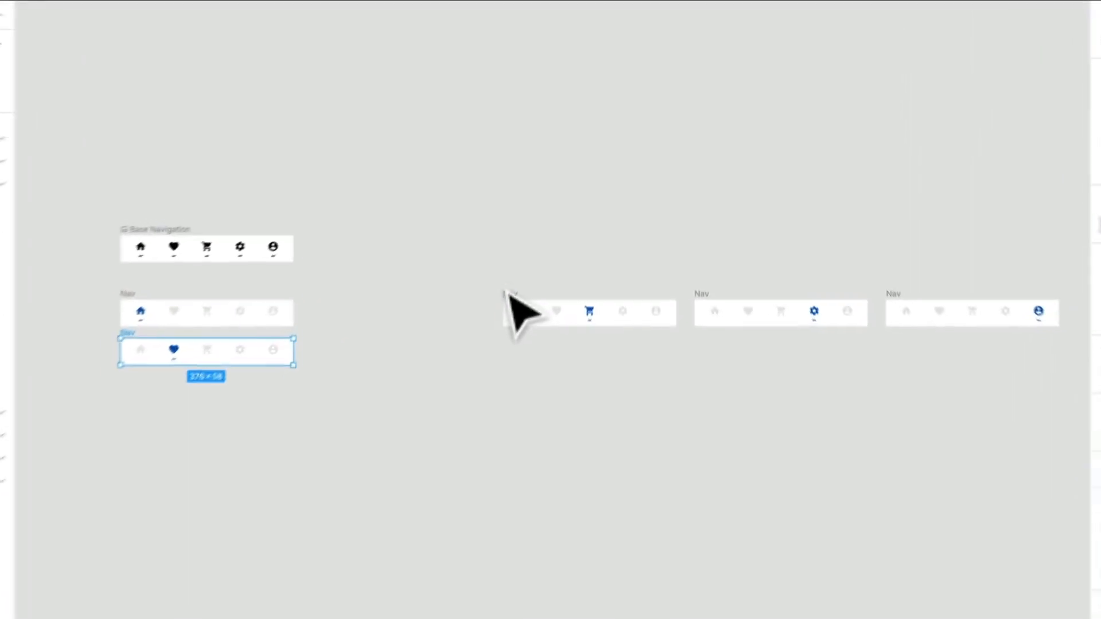
pyautogui.moveTo(558, 224); pyautogui.dragTo(283, 299)
pyautogui.moveTo(129, 419); pyautogui.dragTo(118, 394)
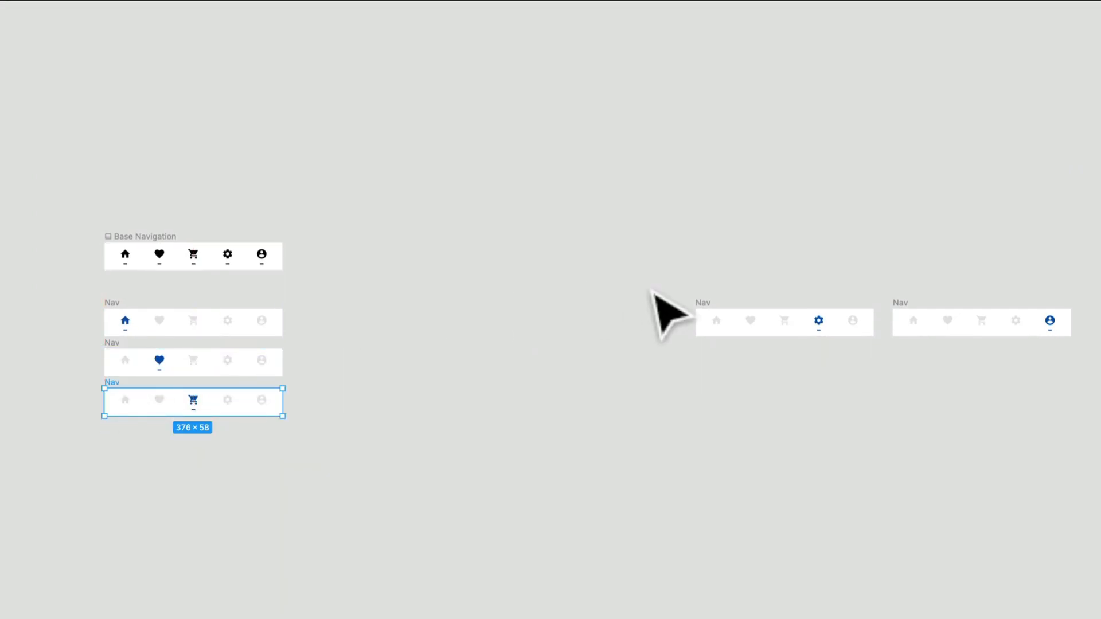
pyautogui.moveTo(712, 314); pyautogui.dragTo(118, 431)
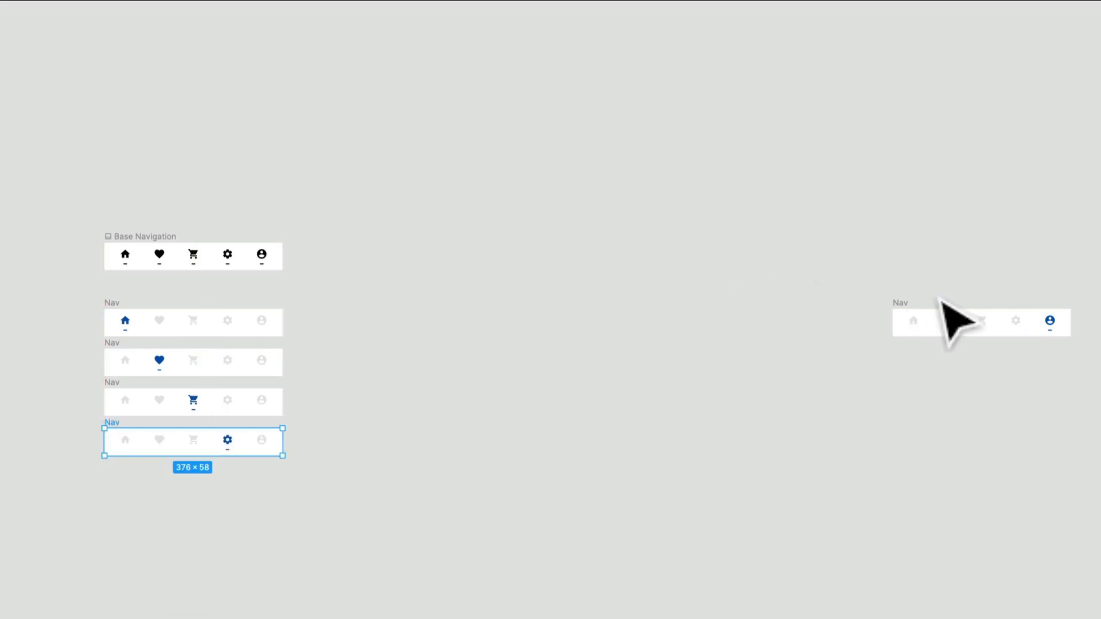
pyautogui.moveTo(900, 308); pyautogui.dragTo(116, 474)
pyautogui.scroll(5, 95, 359)
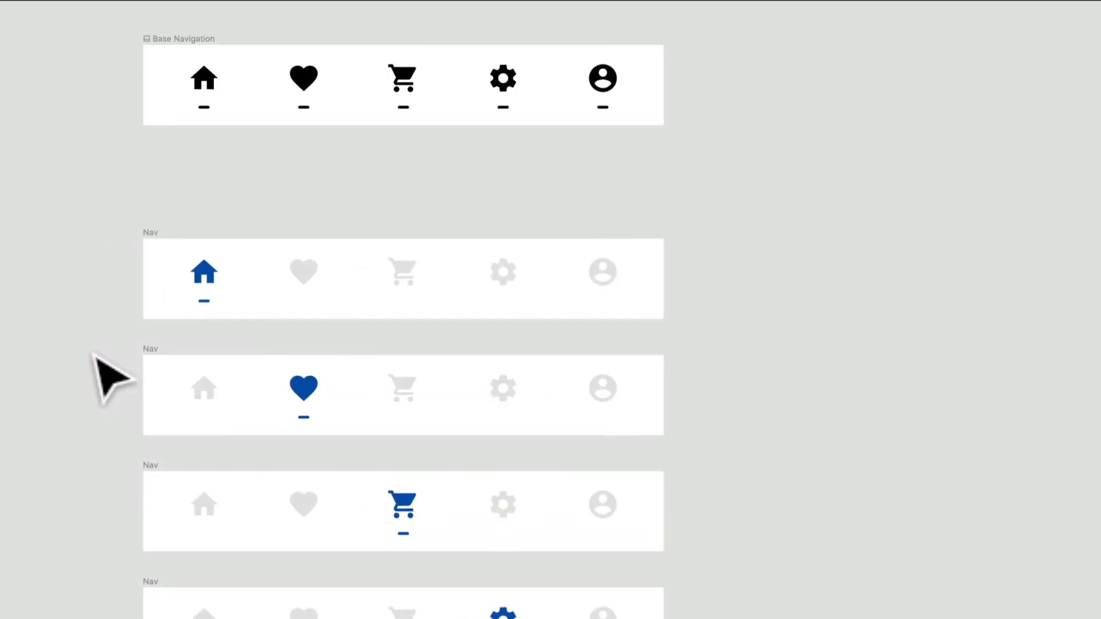
pyautogui.scroll(3, 96, 359)
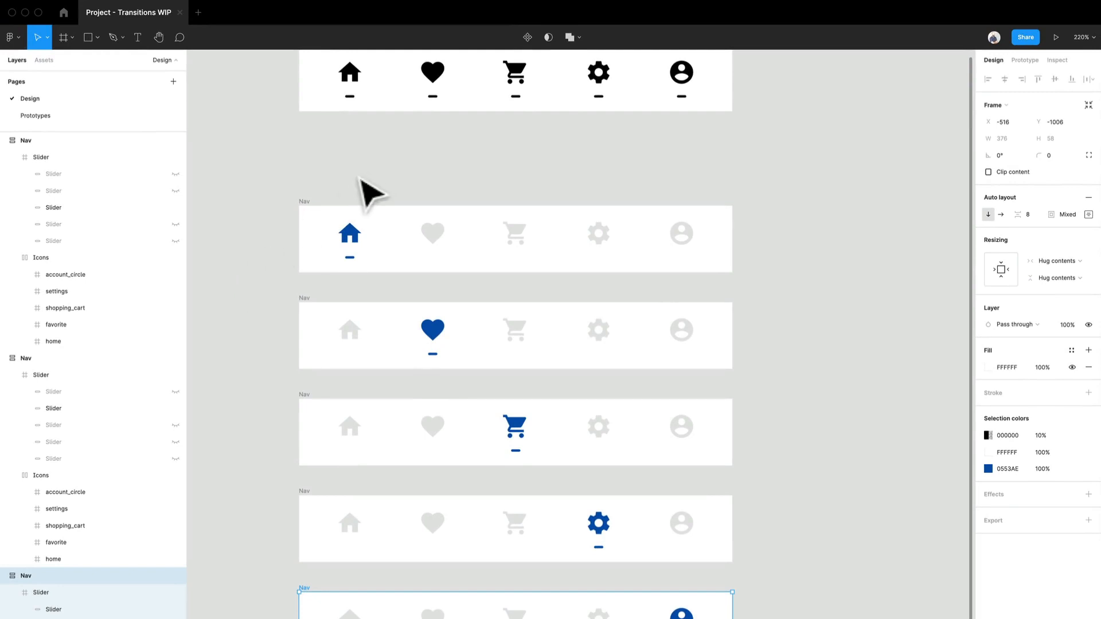
# - Connect the heart icon in the home Nav to the heart Nav with an on-click Navigate to interaction
pyautogui.click(361, 179)
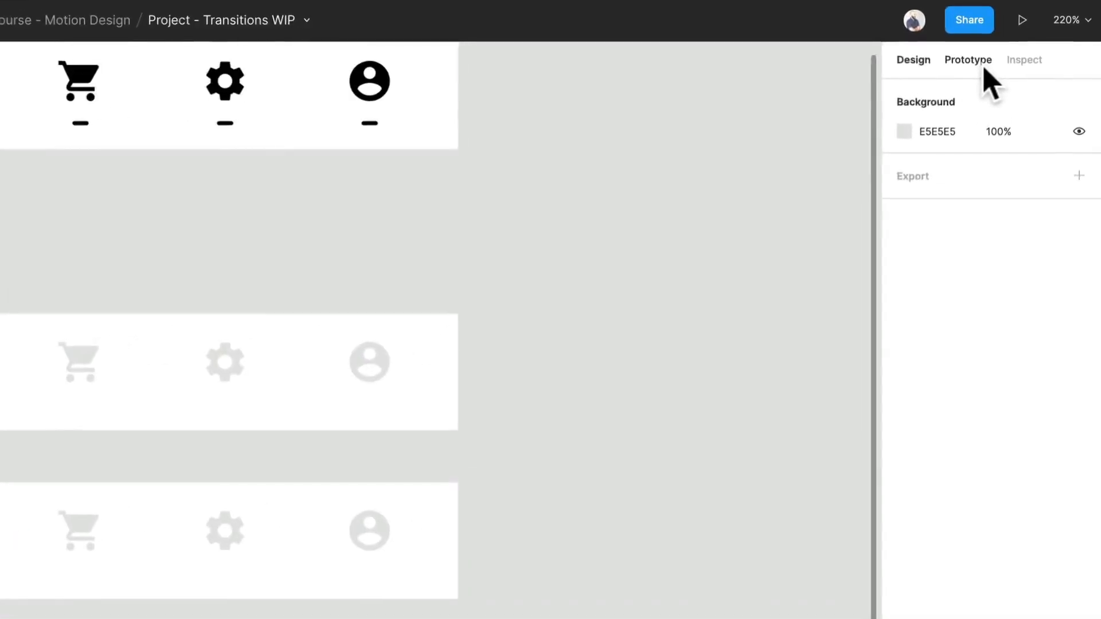
pyautogui.click(984, 66)
pyautogui.click(6, 363)
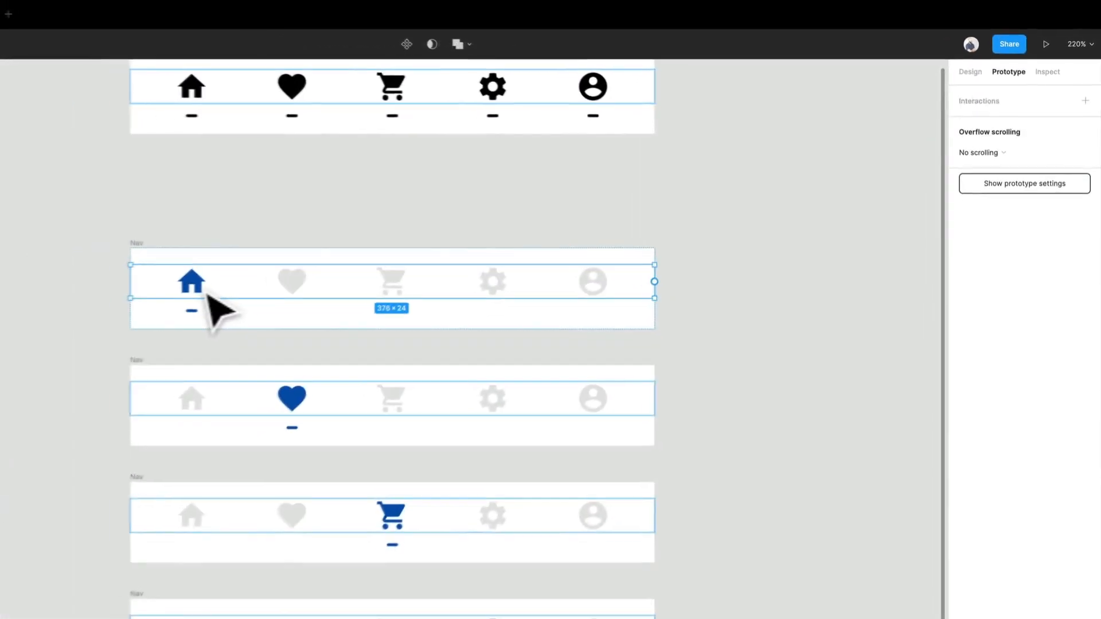
pyautogui.doubleClick(194, 289)
pyautogui.click(307, 287)
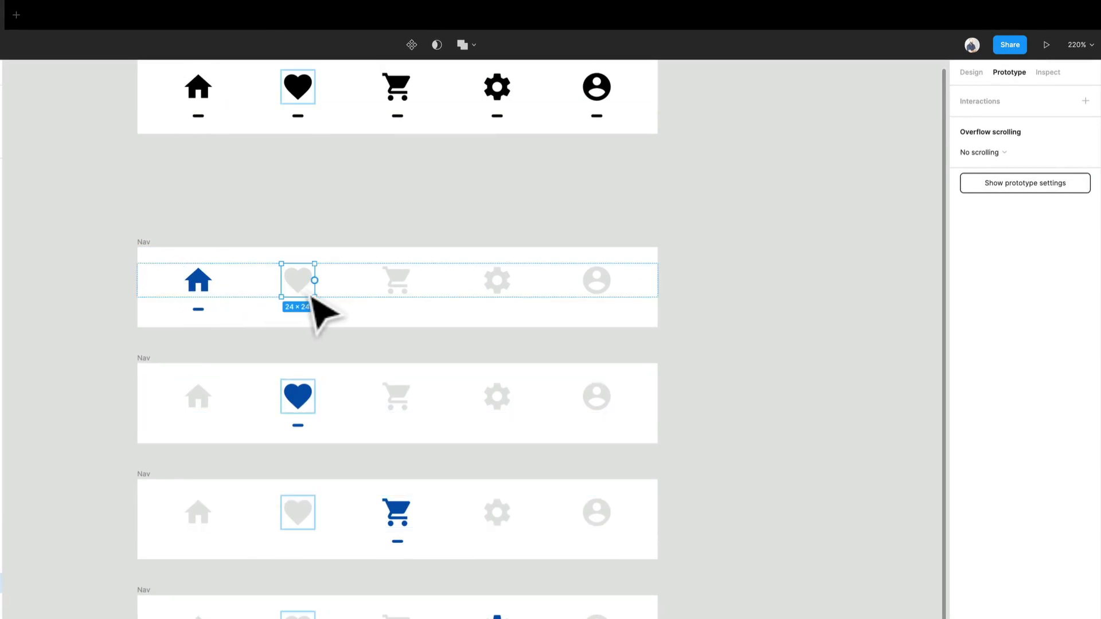
pyautogui.moveTo(314, 279); pyautogui.dragTo(338, 386)
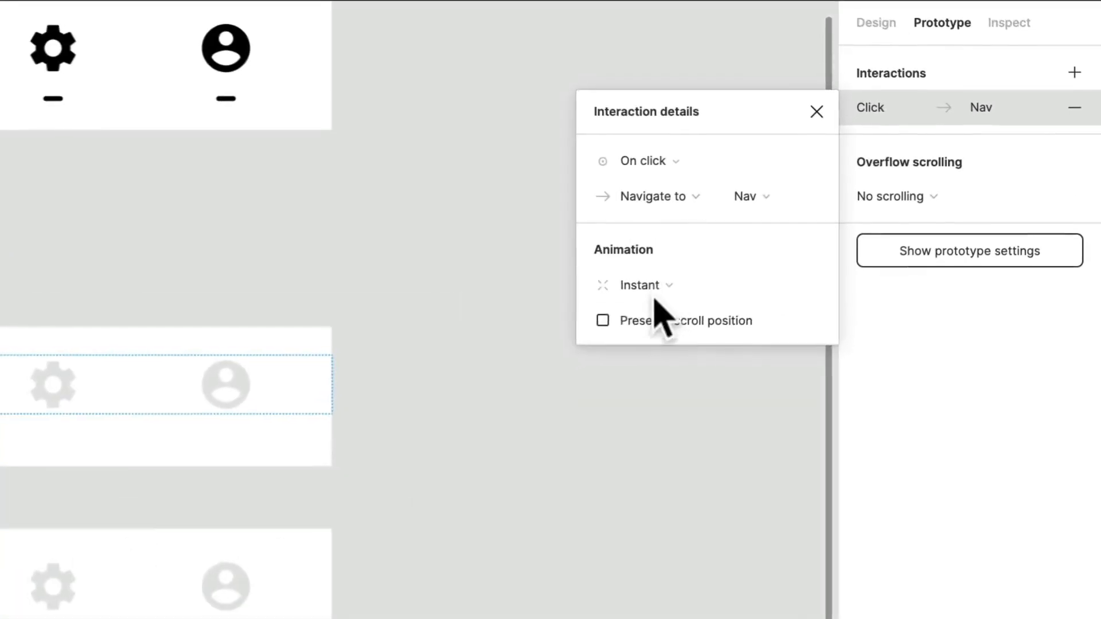
# - Set the heart icon's transition to Smart animate with a duration of 200ms
pyautogui.click(802, 241)
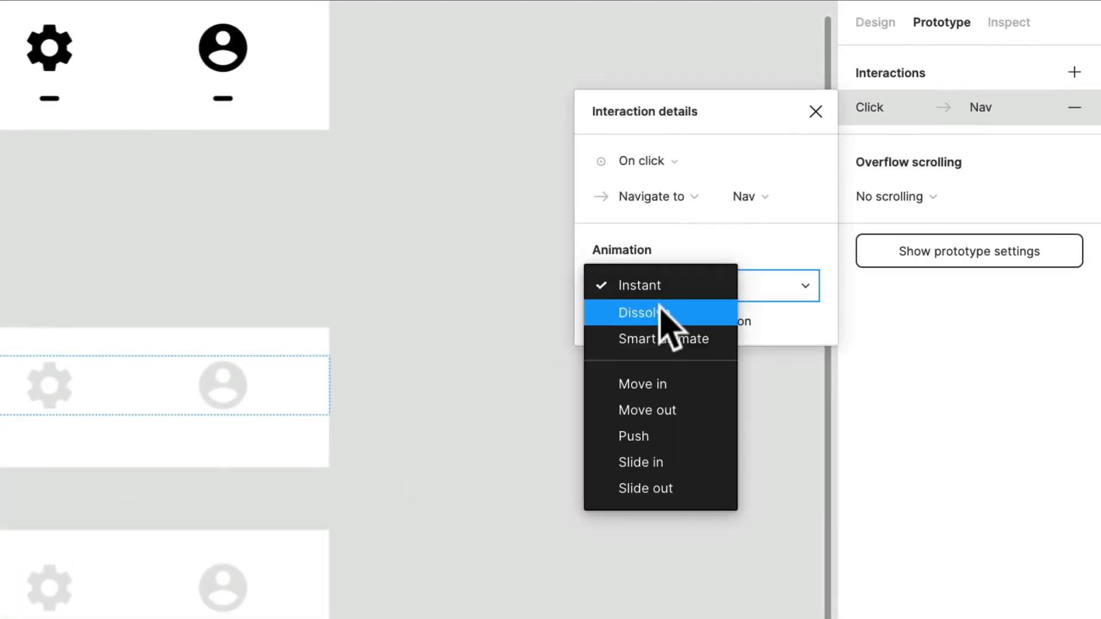
pyautogui.click(812, 273)
pyautogui.click(763, 326)
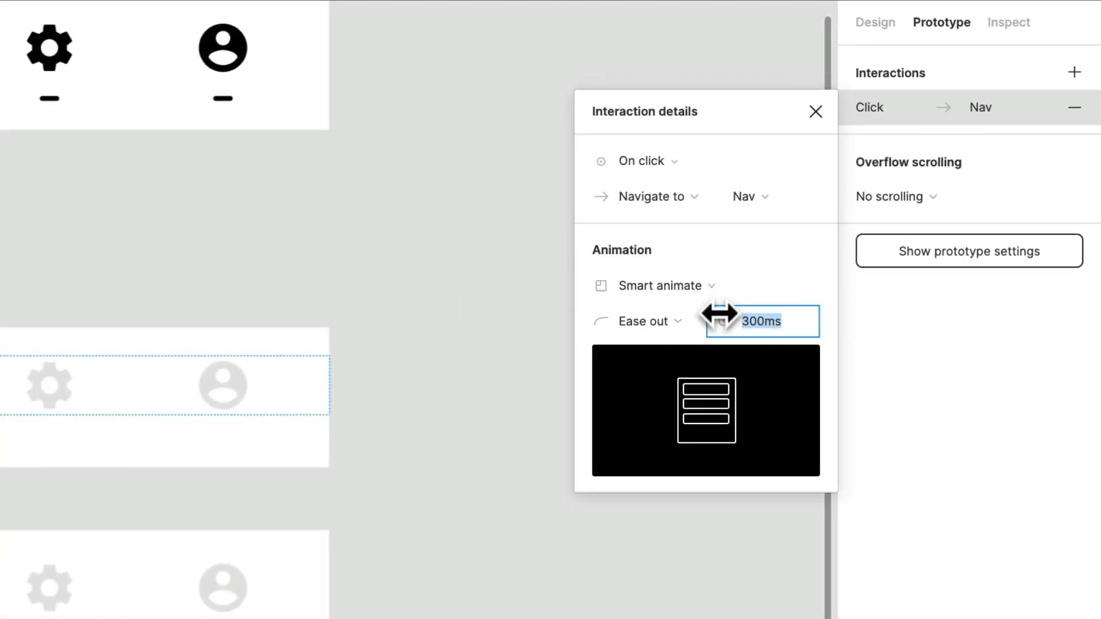
pyautogui.write('200')
pyautogui.press('Return')
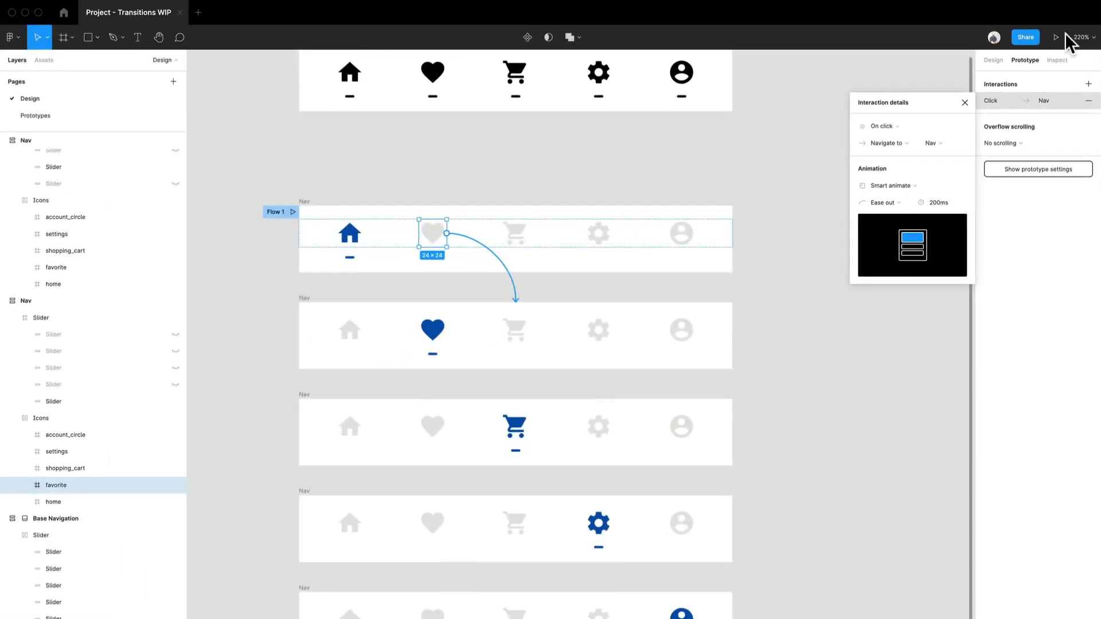
# - Preview the prototype's transition from home to heart, enlarge the preview with the Fill scaling option, and return to the design file
pyautogui.click(1058, 36)
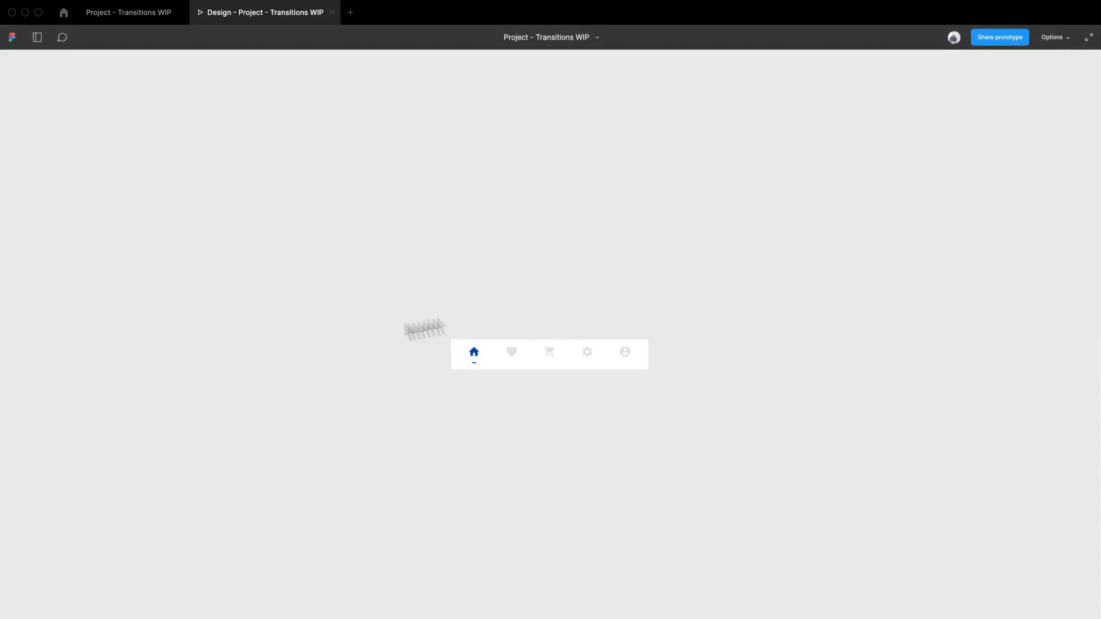
pyautogui.click(512, 352)
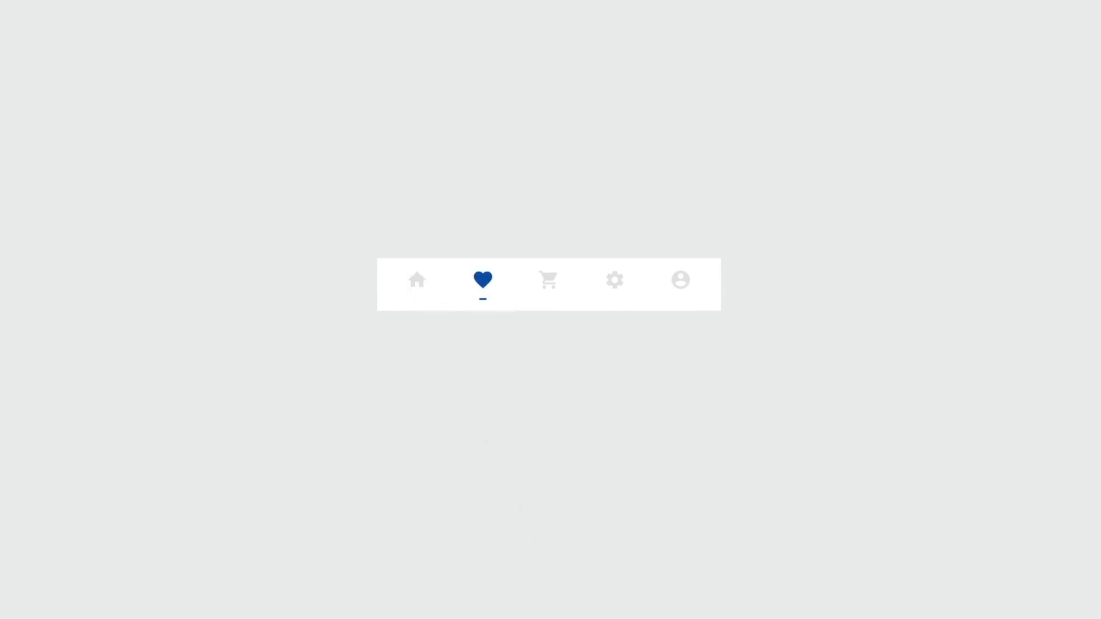
pyautogui.click(1052, 38)
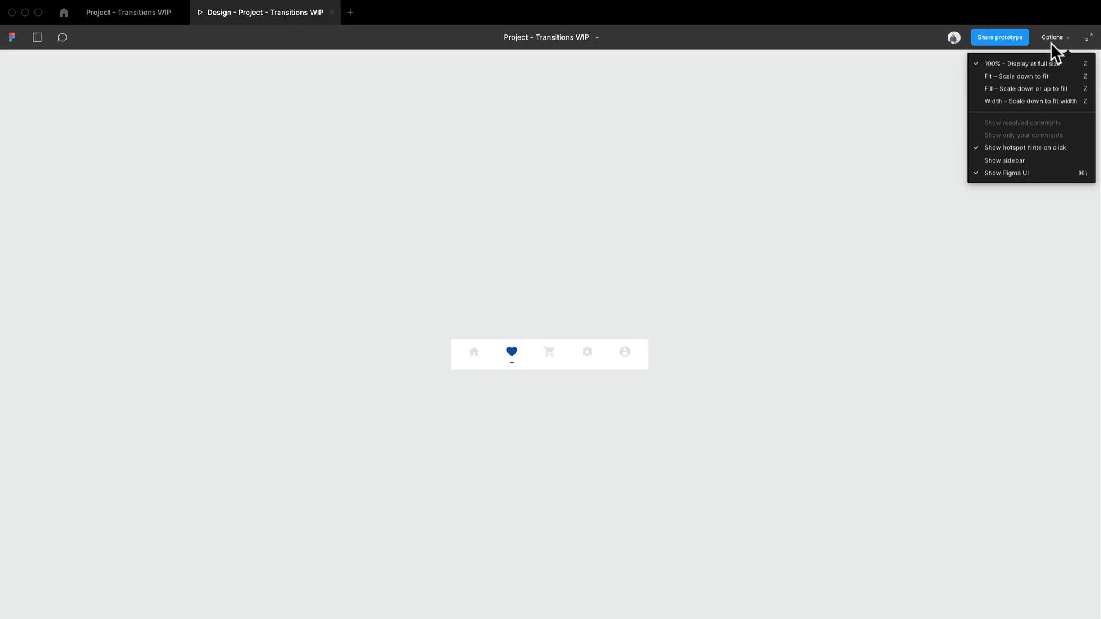
pyautogui.click(1056, 89)
pyautogui.click(435, 348)
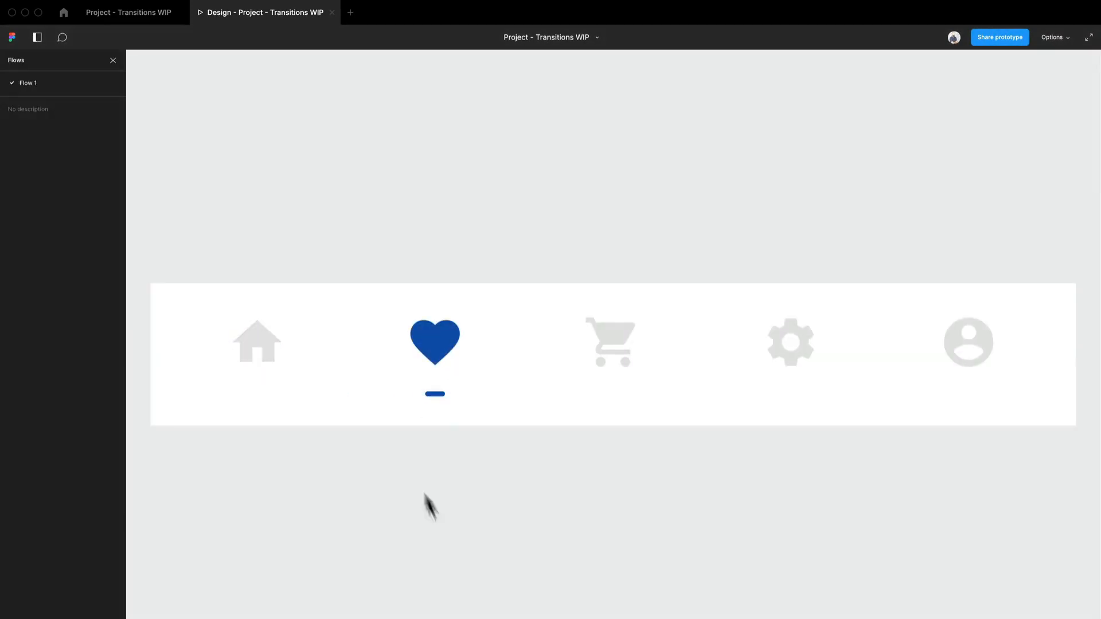
pyautogui.click(129, 17)
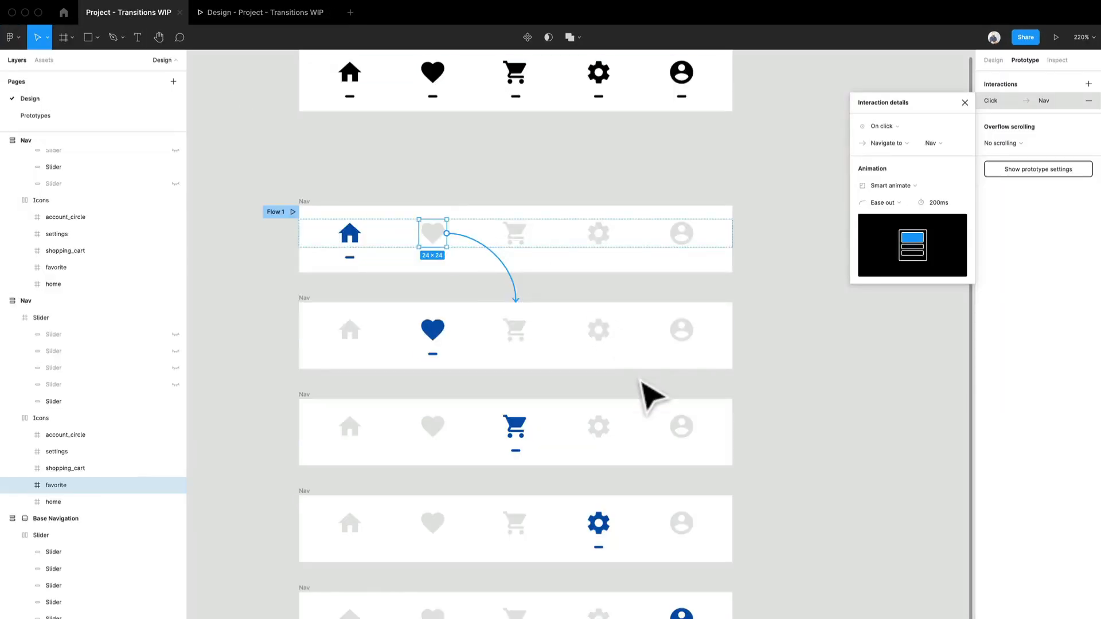
# - Connect the home icon in the heart Nav back to the home Nav and check its interaction details
pyautogui.click(801, 367)
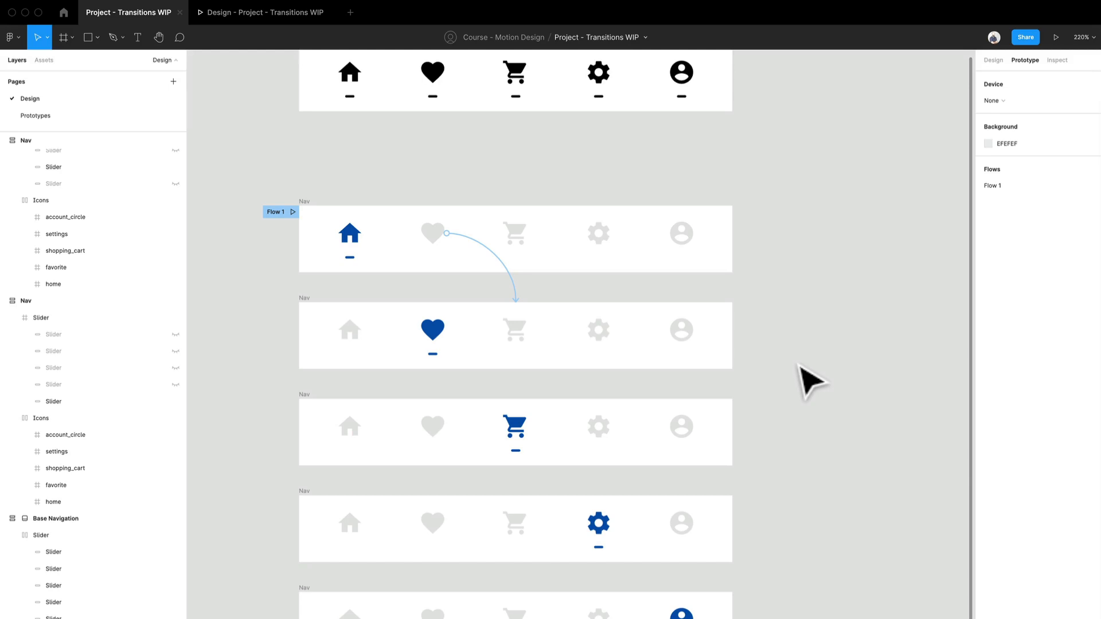
pyautogui.click(364, 342)
pyautogui.moveTo(363, 330); pyautogui.dragTo(408, 257)
pyautogui.click(408, 248)
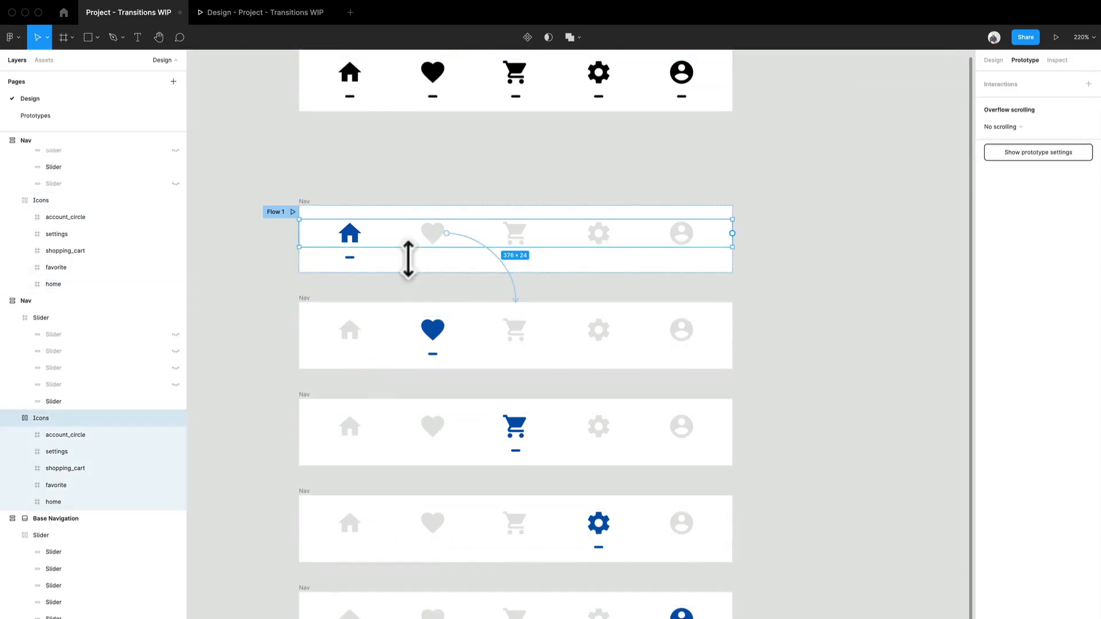
pyautogui.click(848, 320)
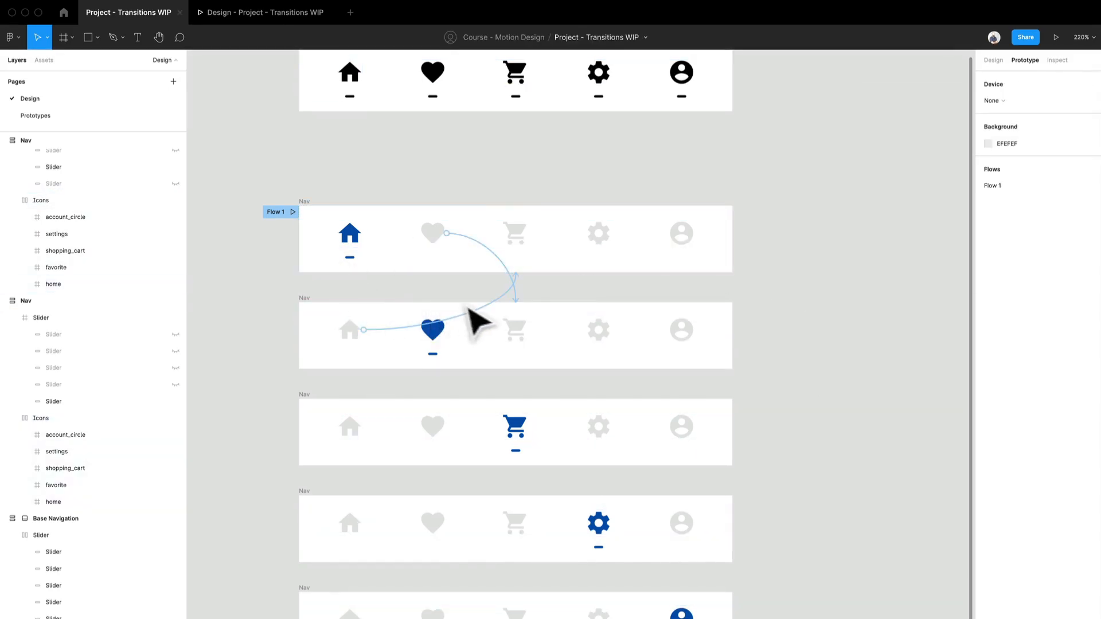
pyautogui.click(496, 313)
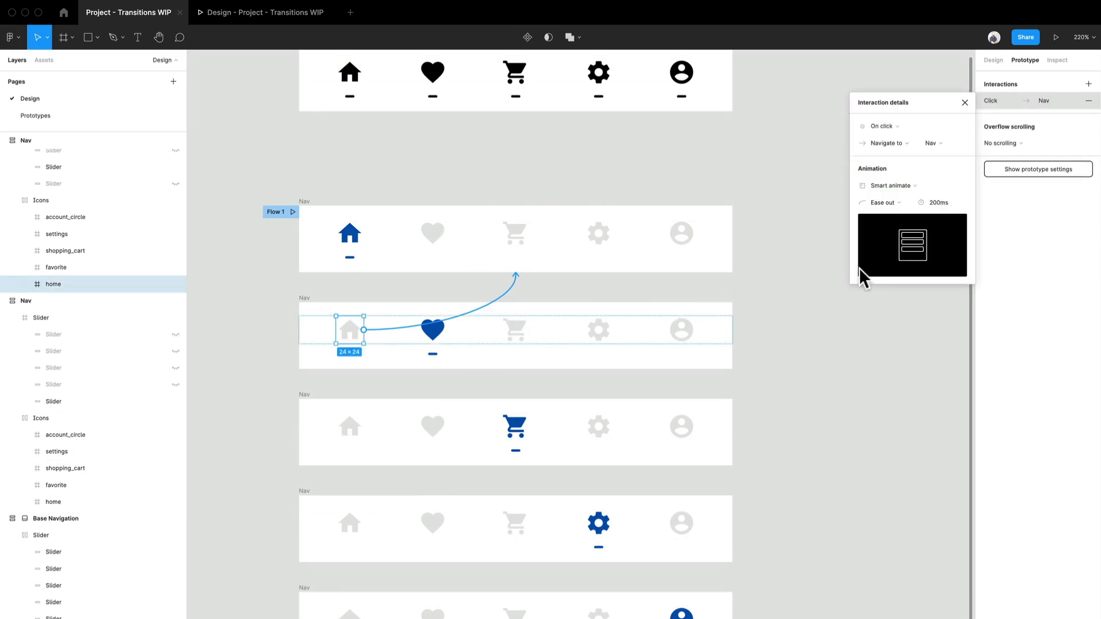
pyautogui.click(857, 373)
# - Connect the cart, settings and account icons in the home Nav to their matching cart, settings and account Nav frames
pyautogui.doubleClick(525, 244)
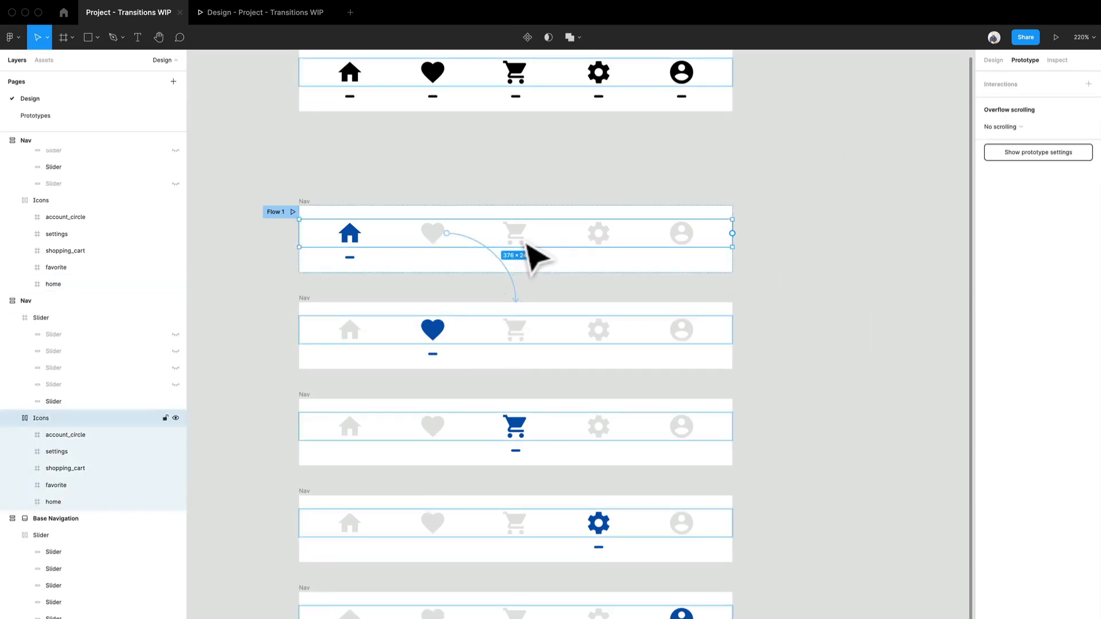
pyautogui.moveTo(529, 233); pyautogui.dragTo(614, 435)
pyautogui.doubleClick(599, 235)
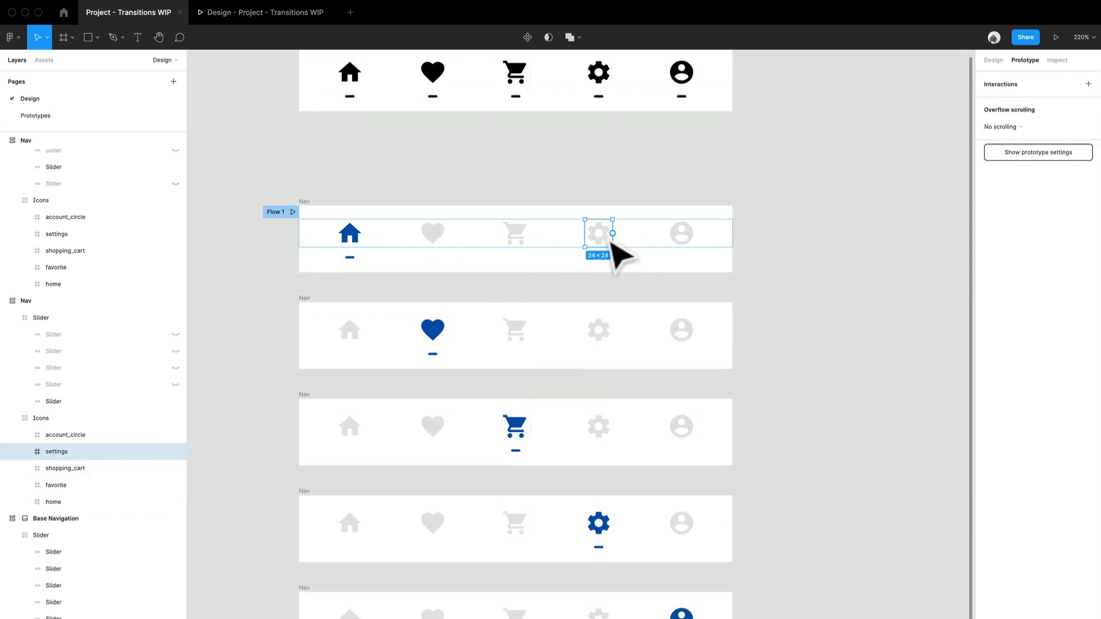
pyautogui.moveTo(612, 233); pyautogui.dragTo(693, 492)
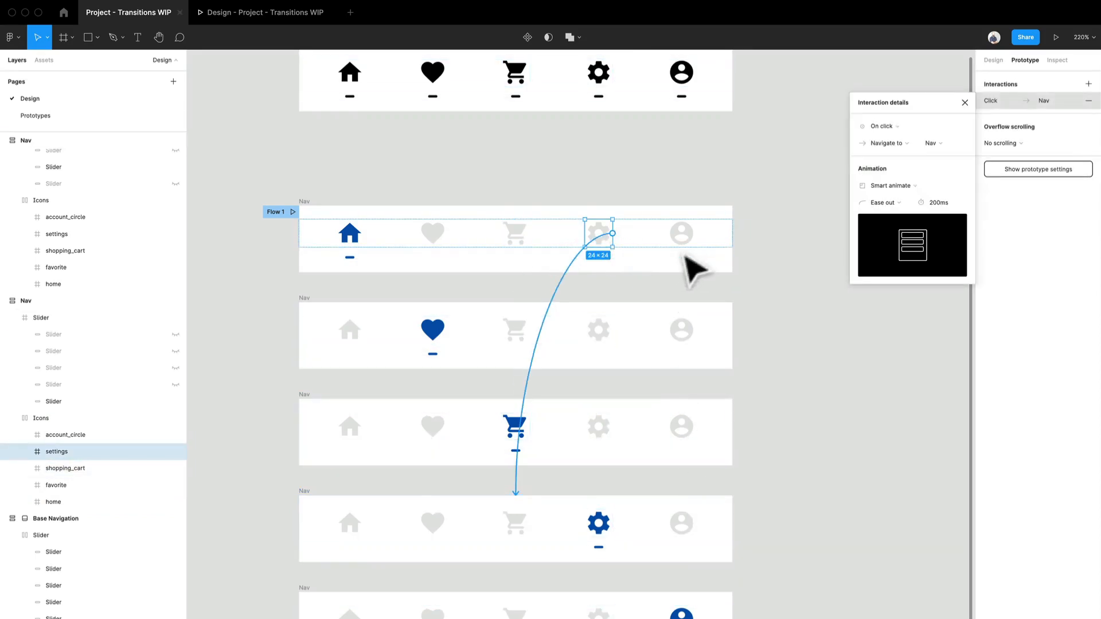
pyautogui.doubleClick(682, 234)
pyautogui.moveTo(695, 233); pyautogui.dragTo(733, 612)
pyautogui.click(814, 530)
# - Connect the cart, settings and account icons in the heart Nav to their matching Nav frames below
pyautogui.doubleClick(518, 338)
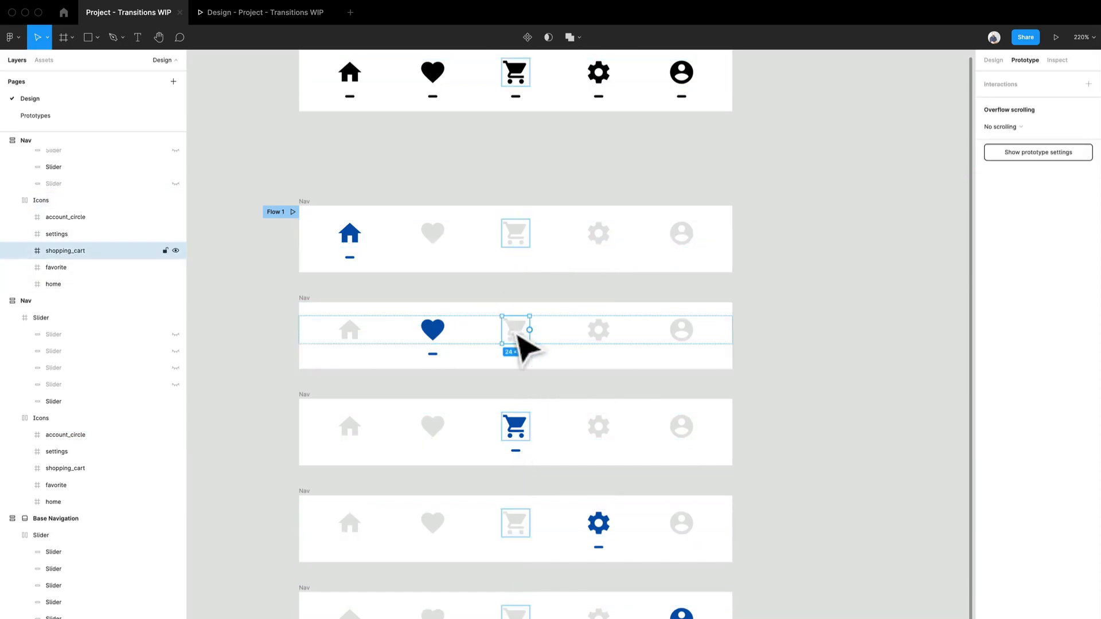
pyautogui.moveTo(529, 330); pyautogui.dragTo(557, 441)
pyautogui.click(597, 333)
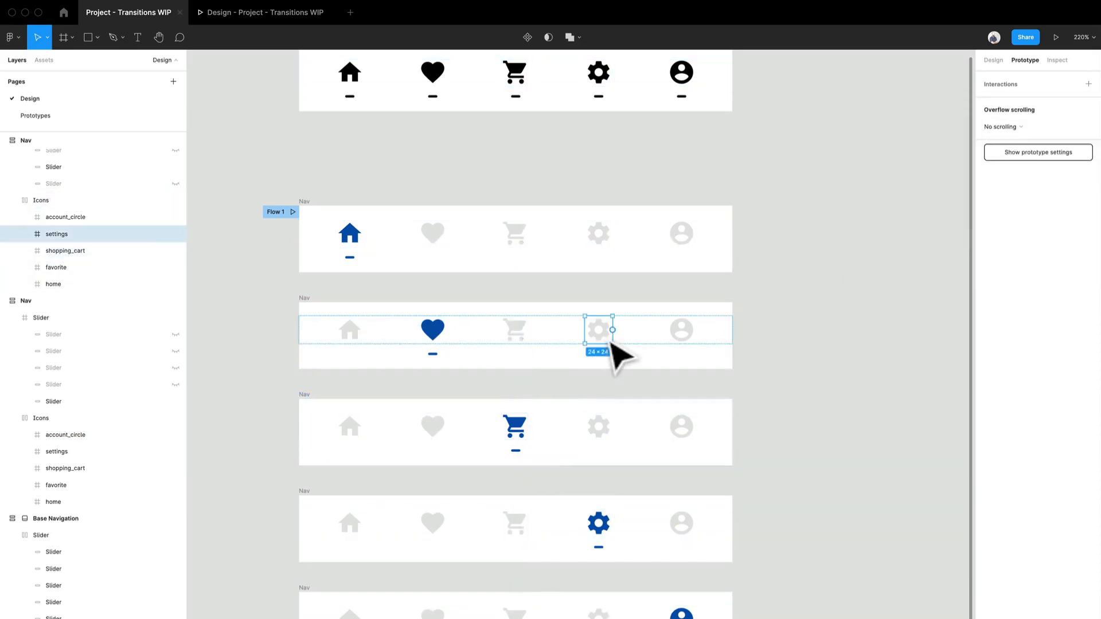
pyautogui.moveTo(612, 330); pyautogui.dragTo(628, 510)
pyautogui.click(690, 337)
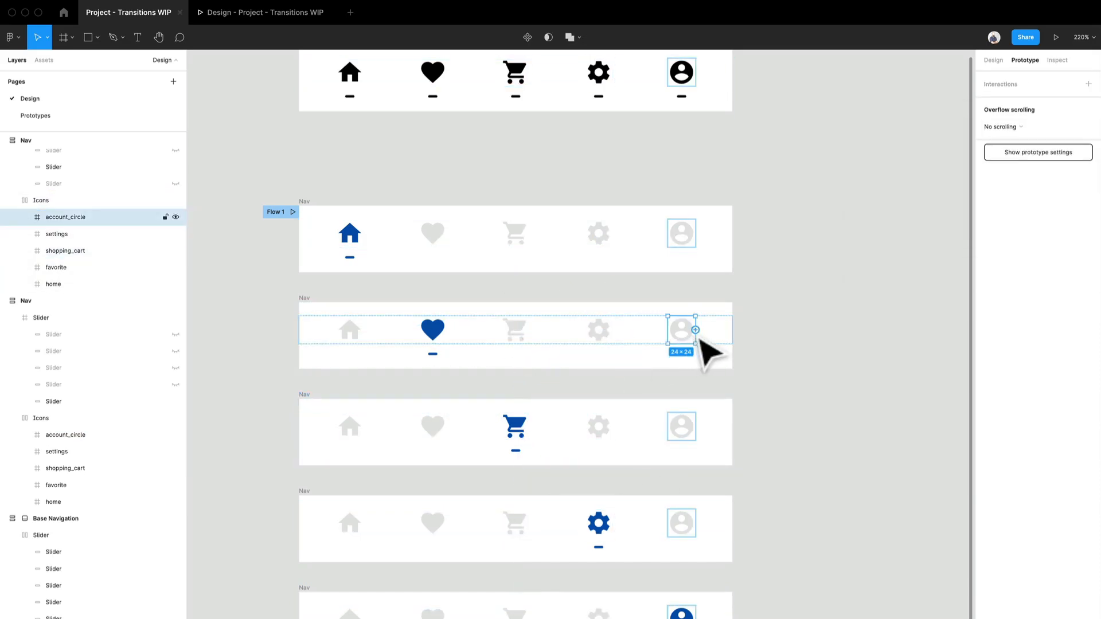
pyautogui.moveTo(695, 329); pyautogui.dragTo(706, 615)
pyautogui.click(768, 594)
# - Connect the heart and home icons in the cart Nav to the heart Nav and the home Nav
pyautogui.moveTo(457, 491); pyautogui.dragTo(420, 360)
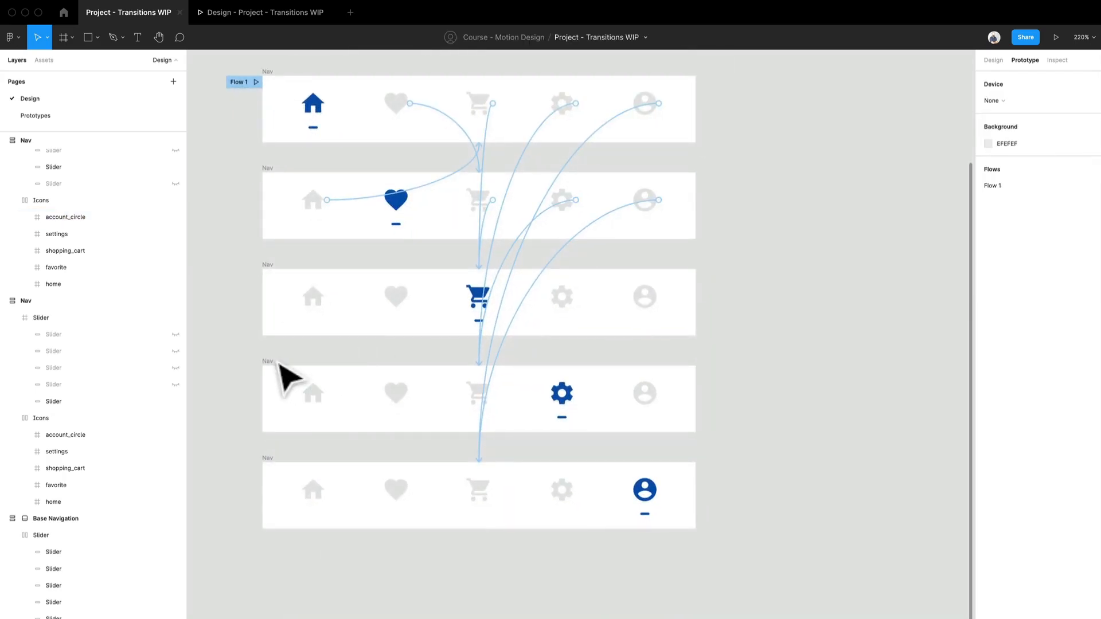
pyautogui.click(400, 303)
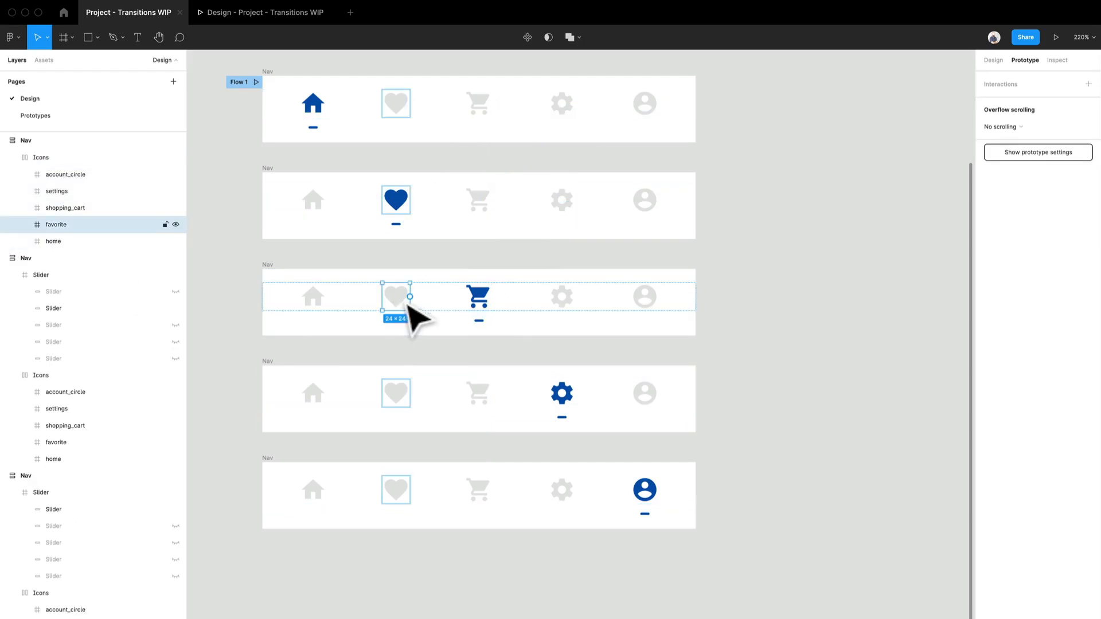
pyautogui.moveTo(410, 297); pyautogui.dragTo(405, 230)
pyautogui.click(324, 304)
pyautogui.moveTo(326, 296); pyautogui.dragTo(330, 148)
pyautogui.click(777, 427)
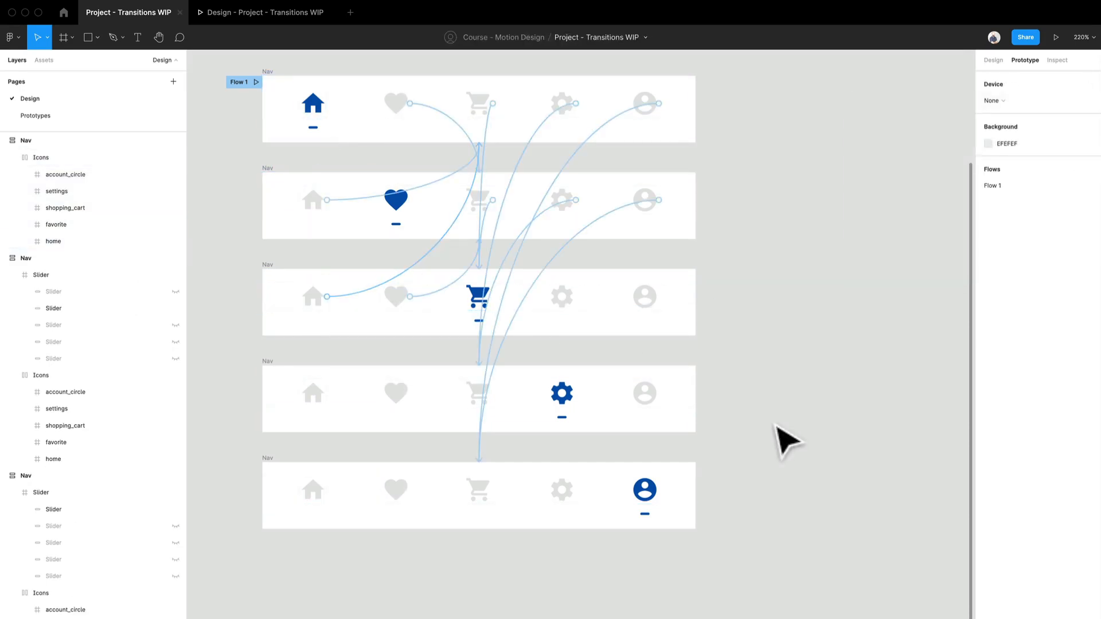
# - Connect the settings and account icons in the cart Nav to the settings Nav and the account Nav
pyautogui.doubleClick(574, 309)
pyautogui.moveTo(575, 297); pyautogui.dragTo(600, 396)
pyautogui.click(656, 308)
pyautogui.moveTo(658, 297); pyautogui.dragTo(639, 493)
pyautogui.click(772, 472)
# - Connect the account, cart, heart and home icons in the settings Nav to their matching Nav frames
pyautogui.doubleClick(653, 400)
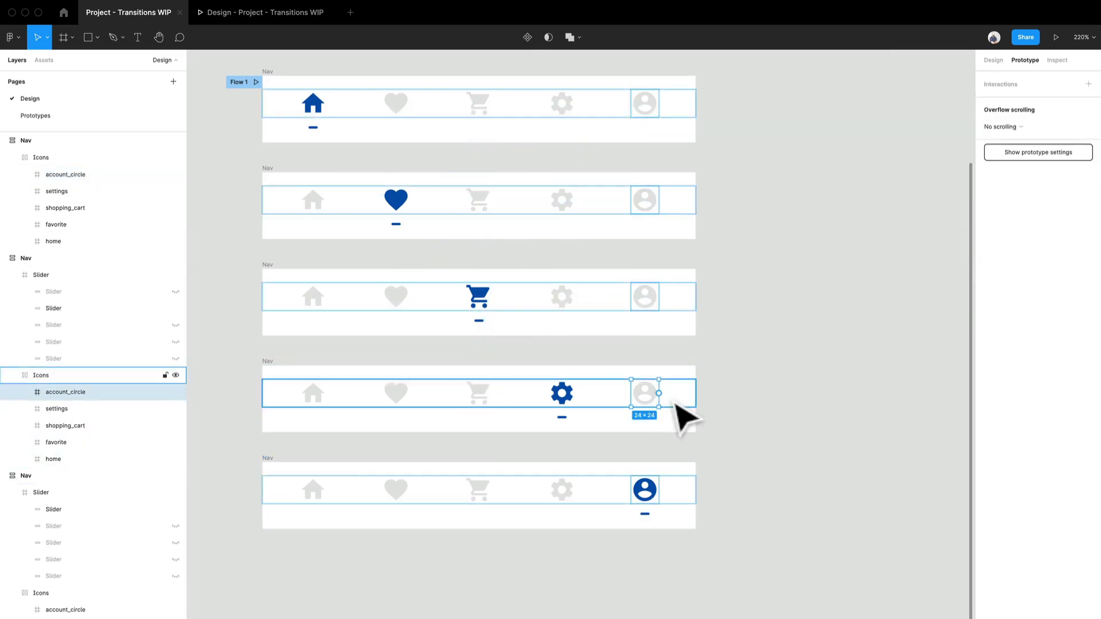
pyautogui.moveTo(658, 394); pyautogui.dragTo(669, 516)
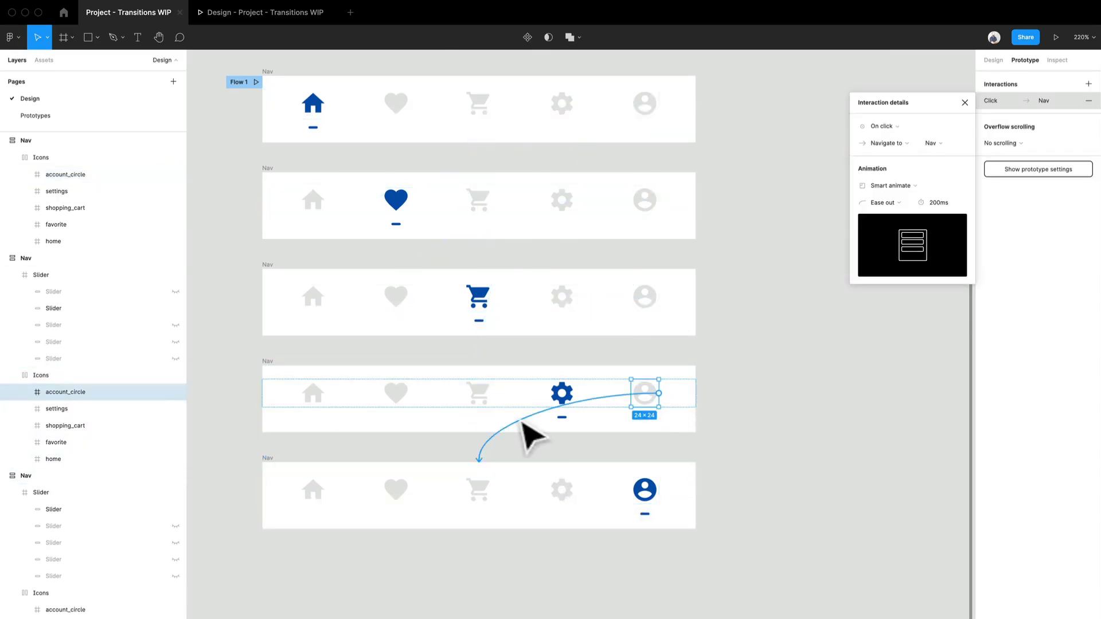
pyautogui.click(493, 405)
pyautogui.moveTo(493, 393); pyautogui.dragTo(484, 318)
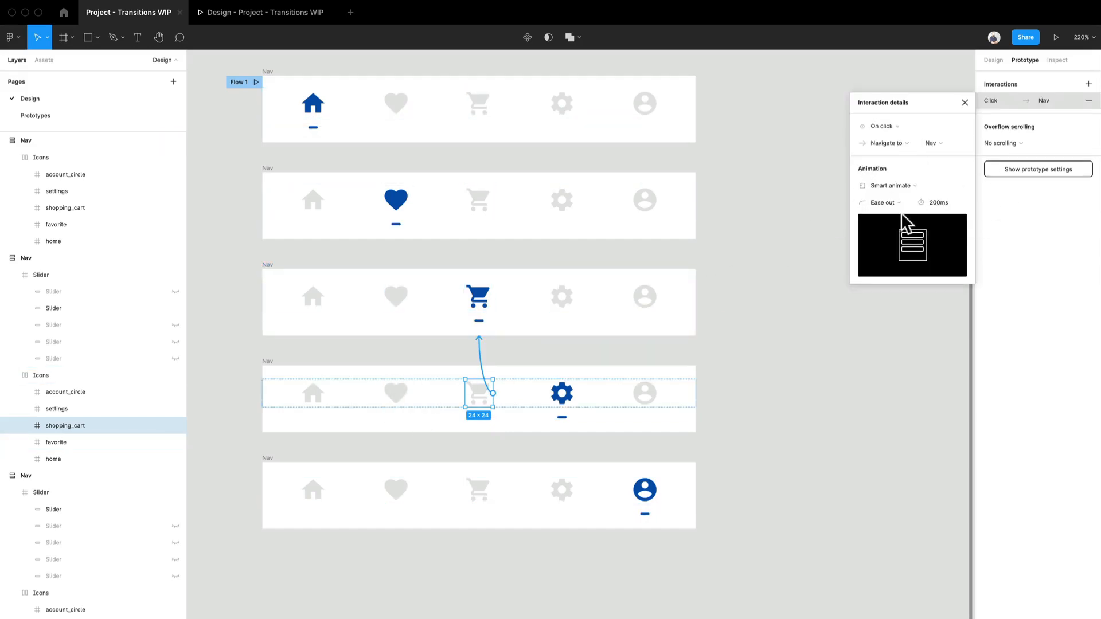
pyautogui.click(402, 405)
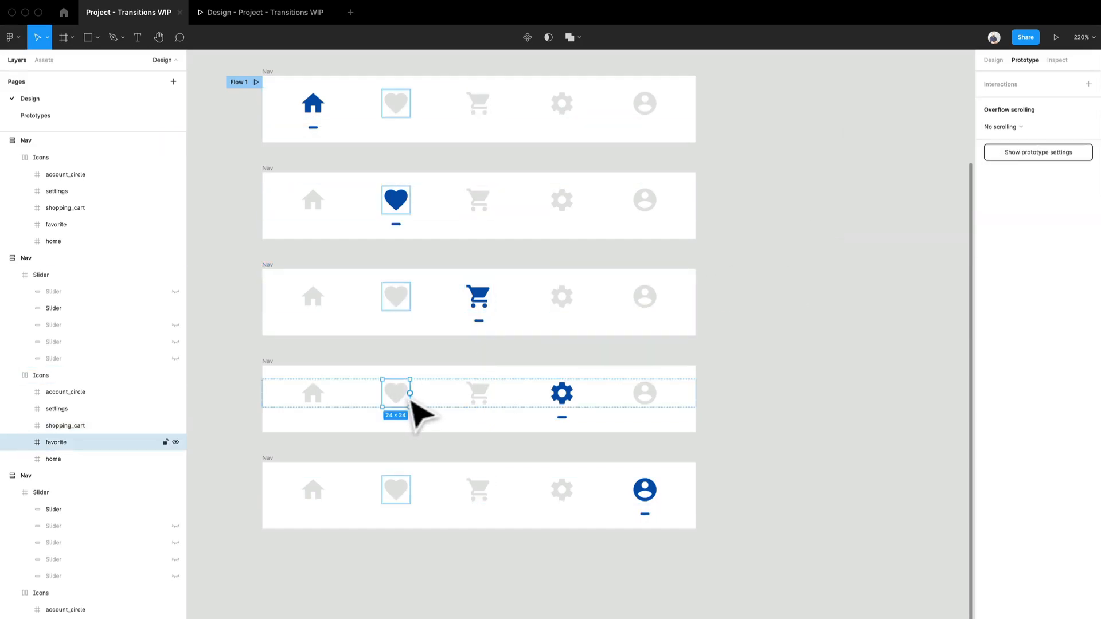
pyautogui.moveTo(410, 393); pyautogui.dragTo(418, 235)
pyautogui.click(322, 403)
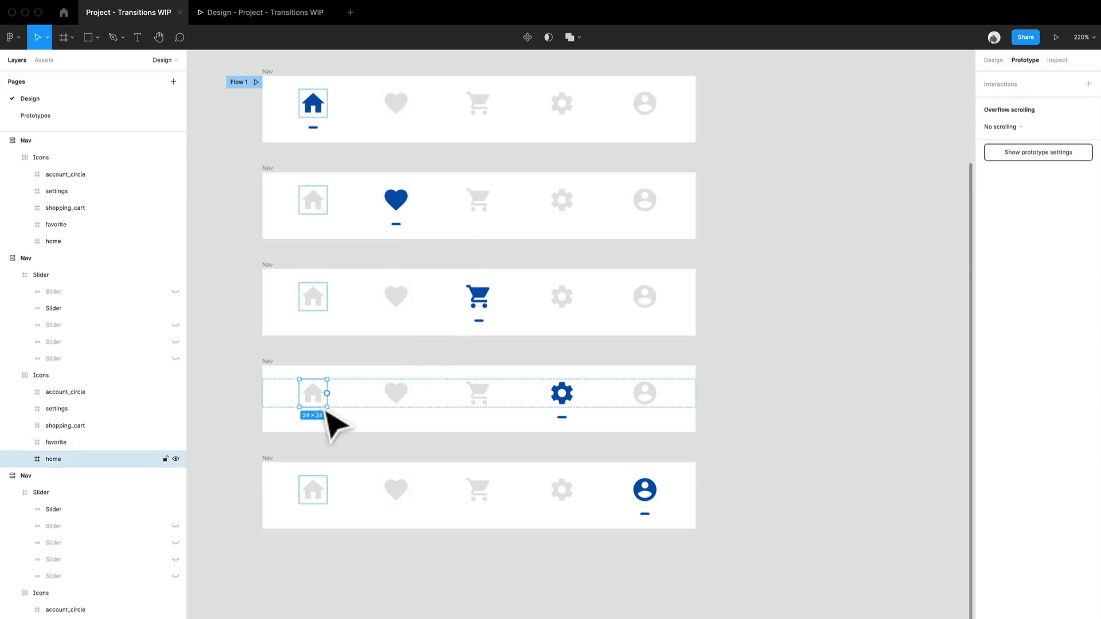
pyautogui.moveTo(326, 393); pyautogui.dragTo(360, 141)
pyautogui.click(765, 467)
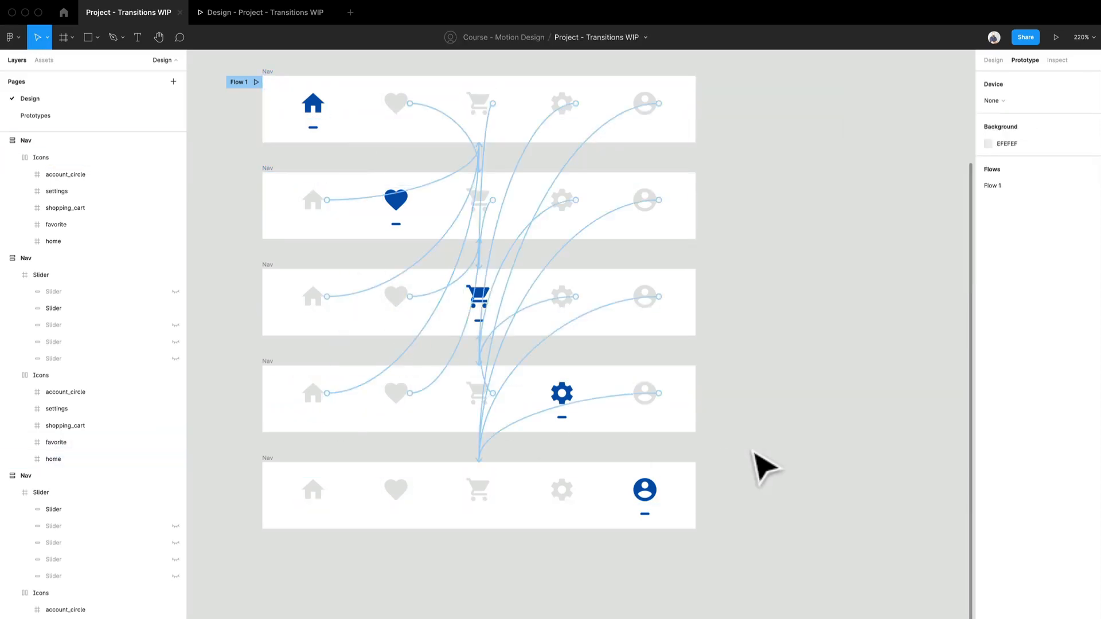
# - Connect the settings and cart icons in the account Nav to the settings Nav and the cart Nav
pyautogui.doubleClick(573, 502)
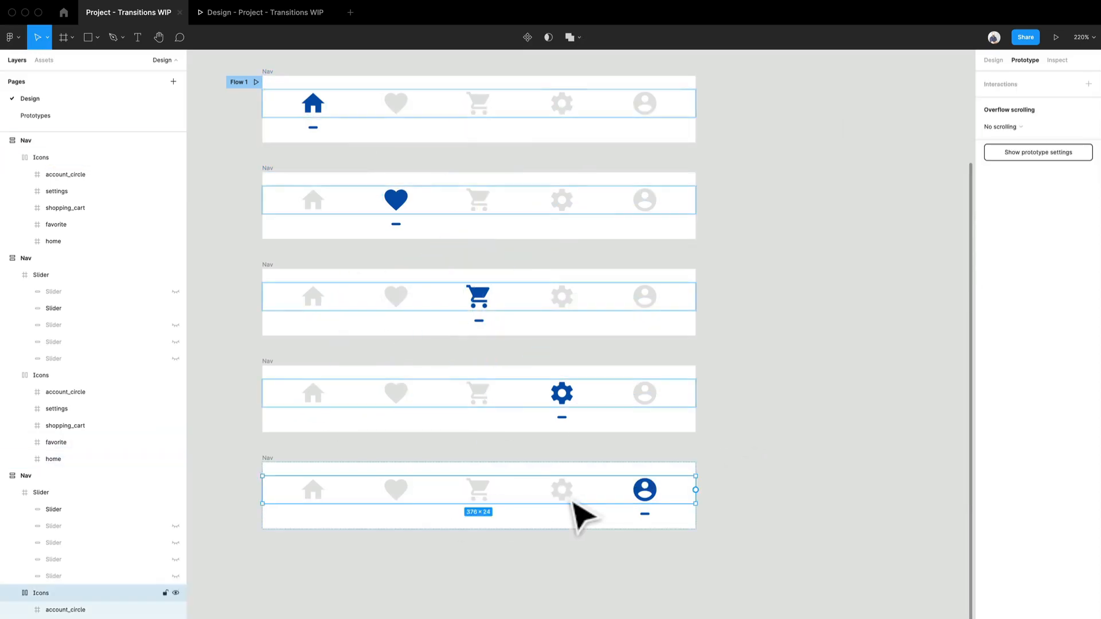
pyautogui.moveTo(576, 490); pyautogui.dragTo(611, 410)
pyautogui.click(482, 491)
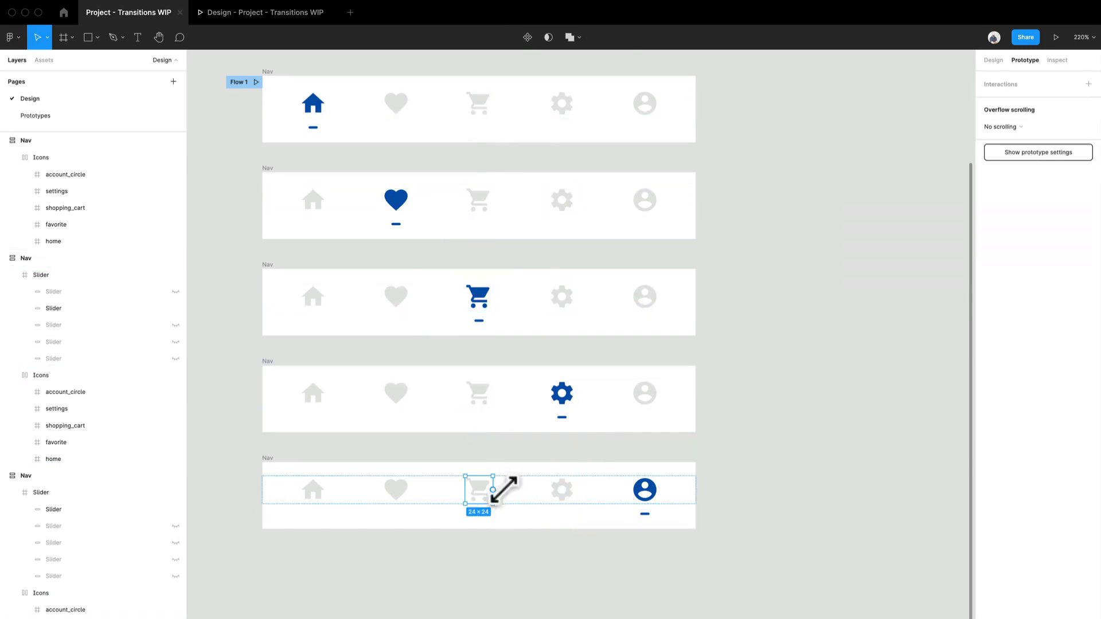
pyautogui.moveTo(492, 490); pyautogui.dragTo(498, 307)
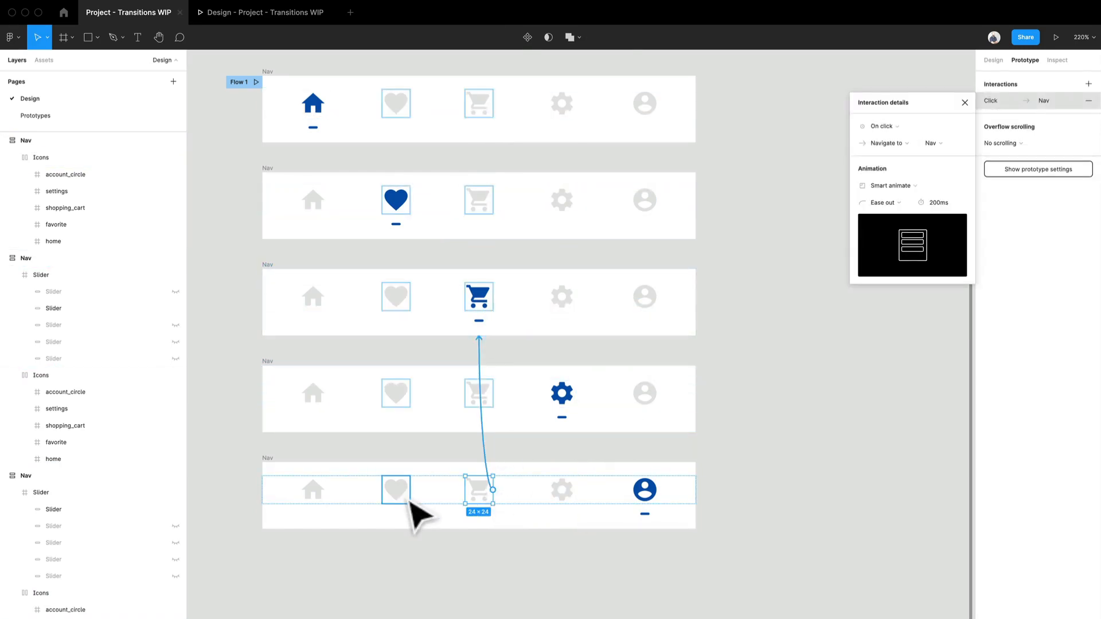
# - Connect the heart and home icons in the account Nav to the heart Nav and the home Nav
pyautogui.click(402, 496)
pyautogui.moveTo(410, 491); pyautogui.dragTo(423, 217)
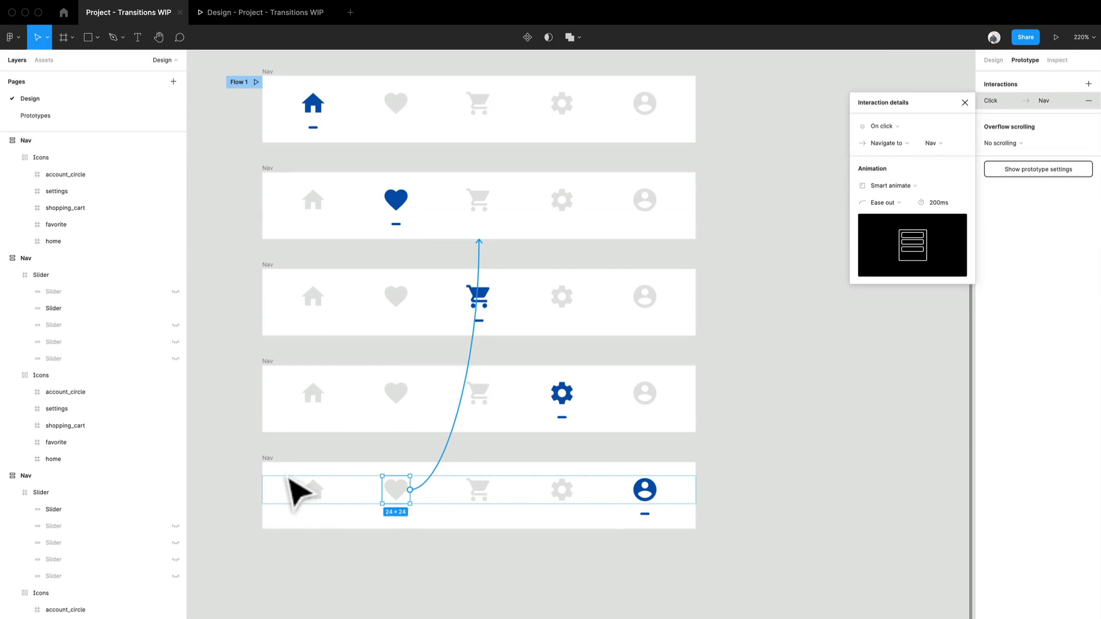
pyautogui.click(314, 492)
pyautogui.moveTo(327, 490); pyautogui.dragTo(335, 144)
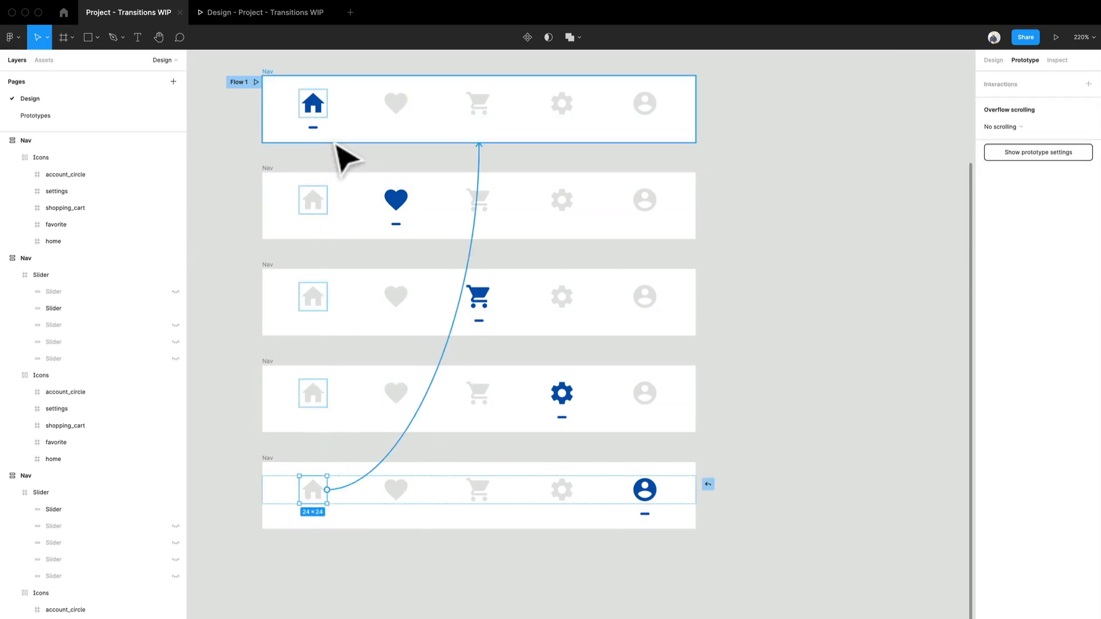
pyautogui.click(769, 320)
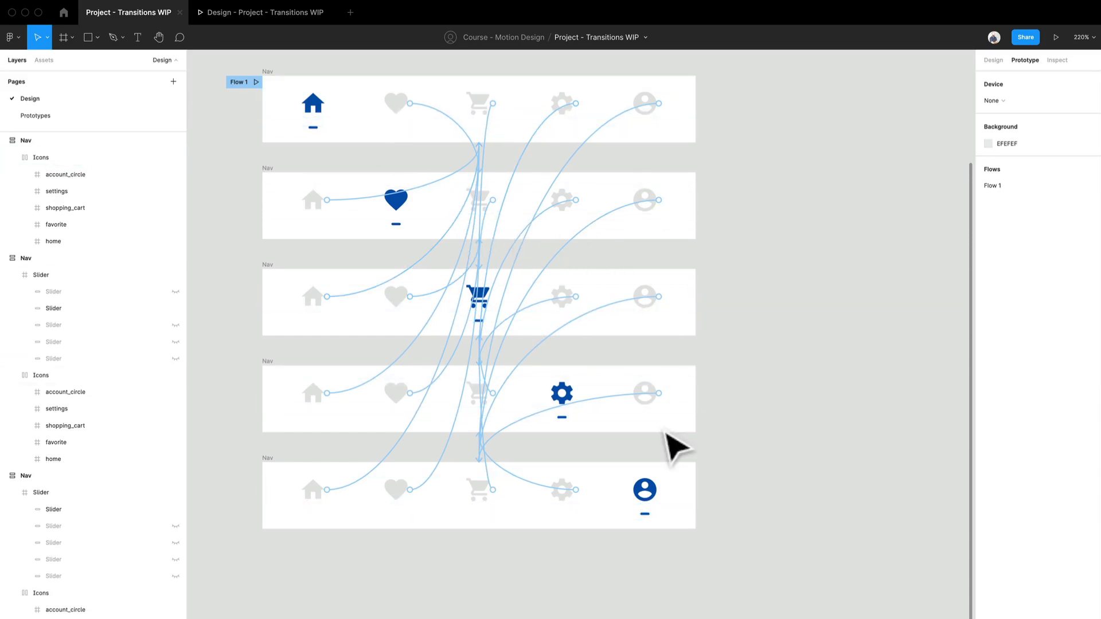
# - Switch to the prototype preview and test the transitions by jumping between the five nav icons in mixed order, finishing on home
pyautogui.click(273, 17)
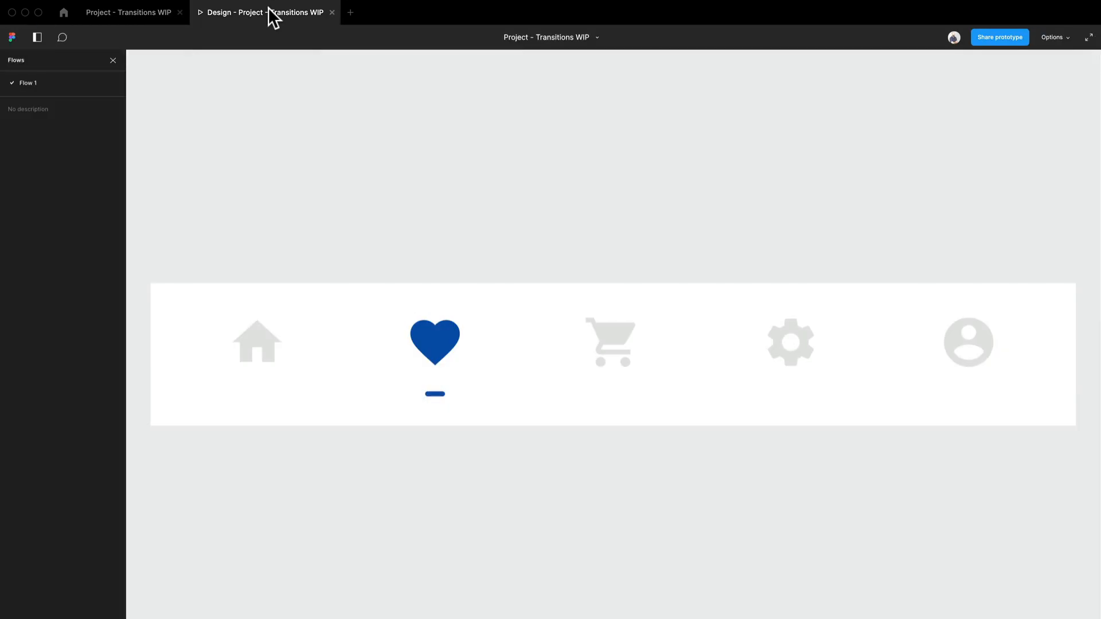
pyautogui.click(631, 351)
pyautogui.click(769, 374)
pyautogui.click(260, 365)
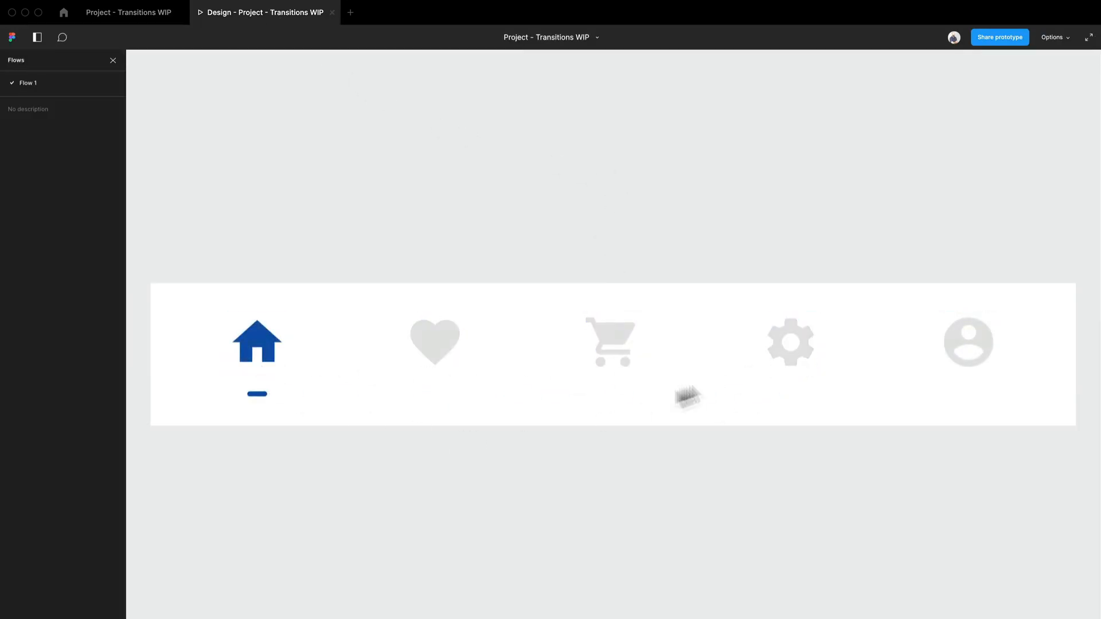
pyautogui.click(959, 365)
pyautogui.click(798, 356)
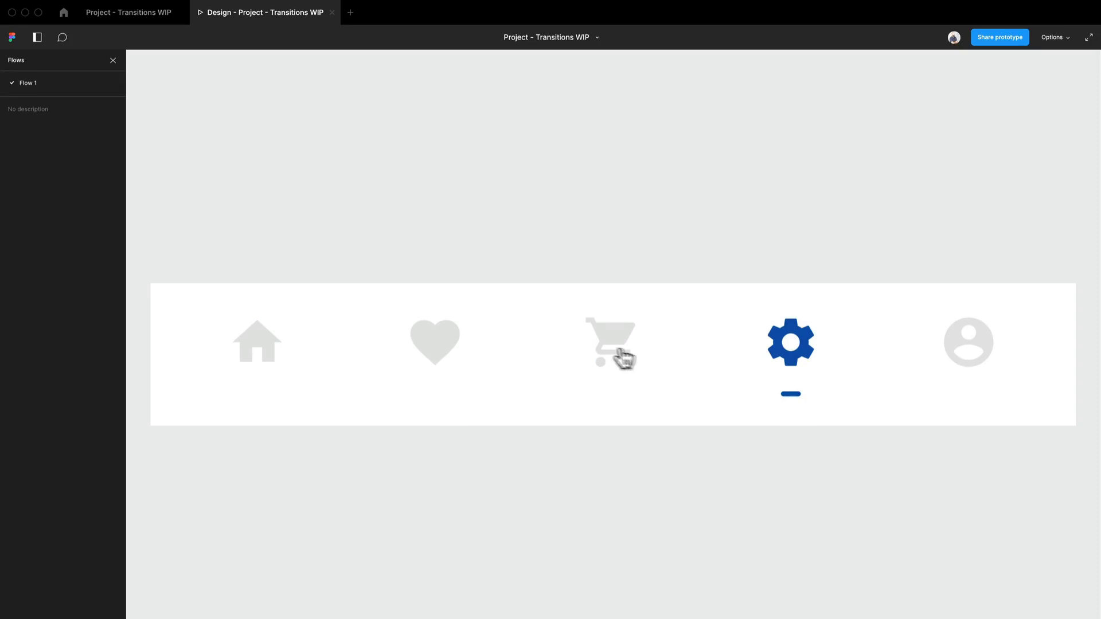
pyautogui.click(406, 348)
pyautogui.click(452, 359)
pyautogui.click(622, 349)
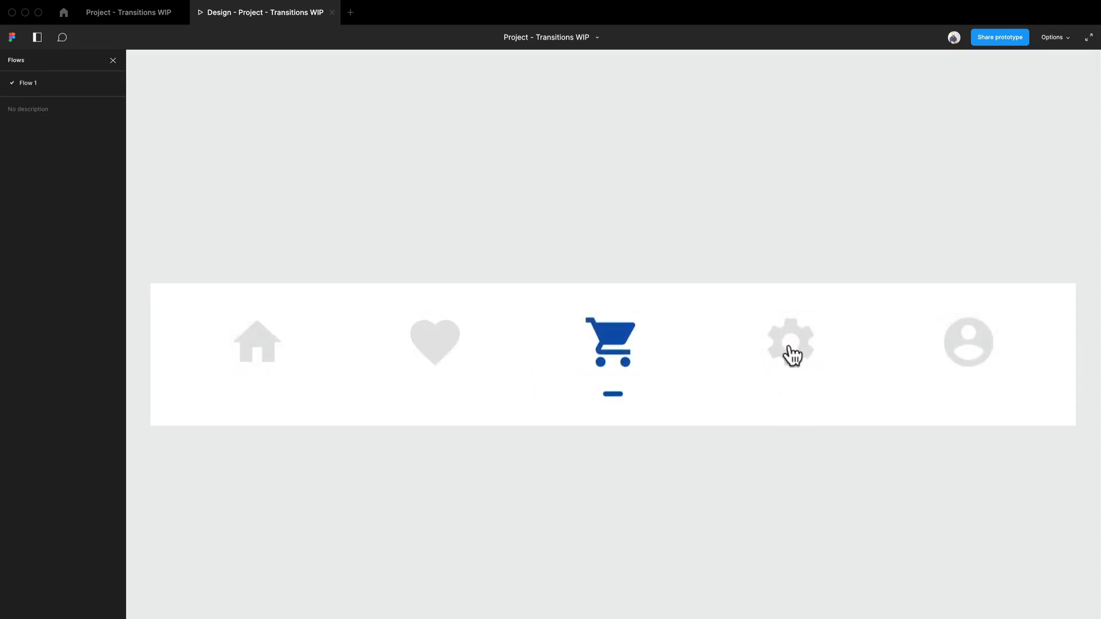
pyautogui.click(793, 356)
pyautogui.click(951, 353)
pyautogui.click(264, 356)
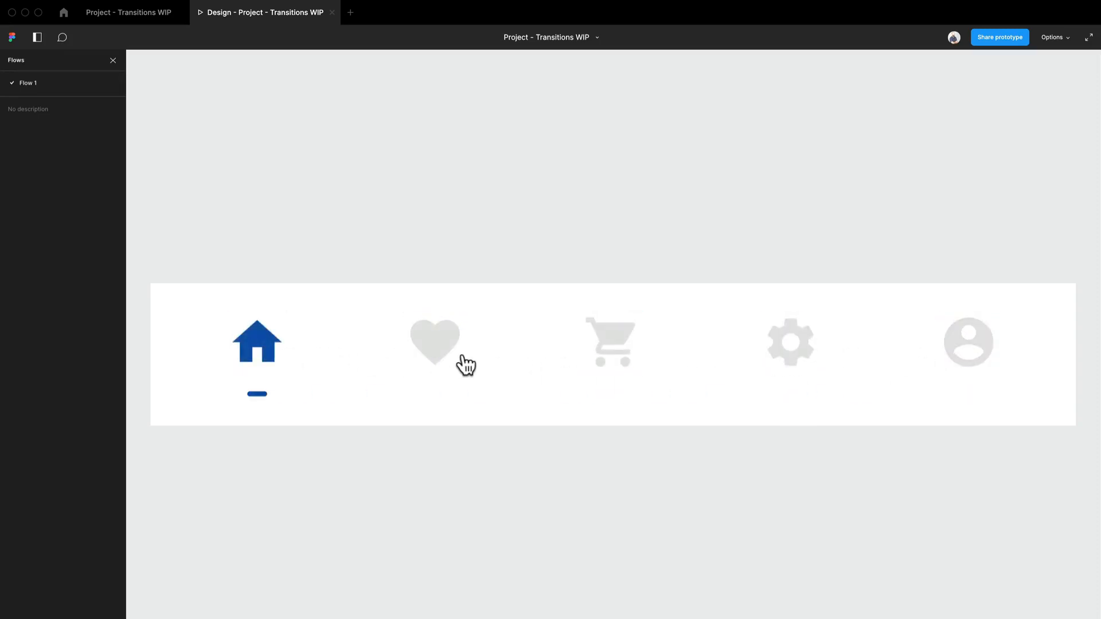
# - Test the slider animation by repeatedly running through the nav icons from home to account and back, finishing on the cart
pyautogui.click(458, 361)
pyautogui.click(617, 347)
pyautogui.click(777, 348)
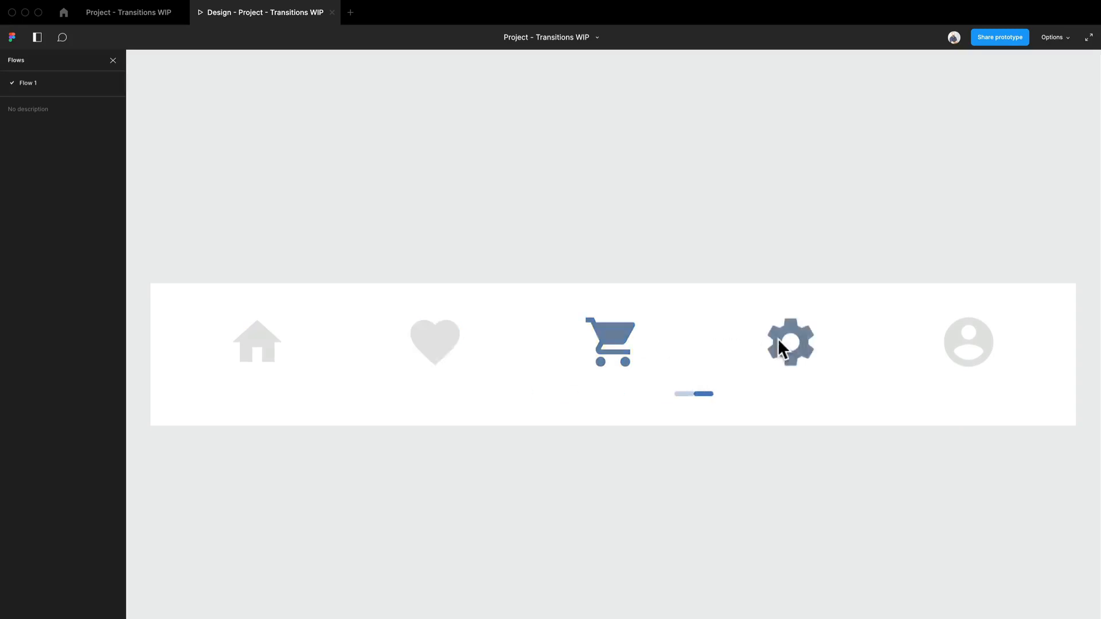
pyautogui.click(977, 354)
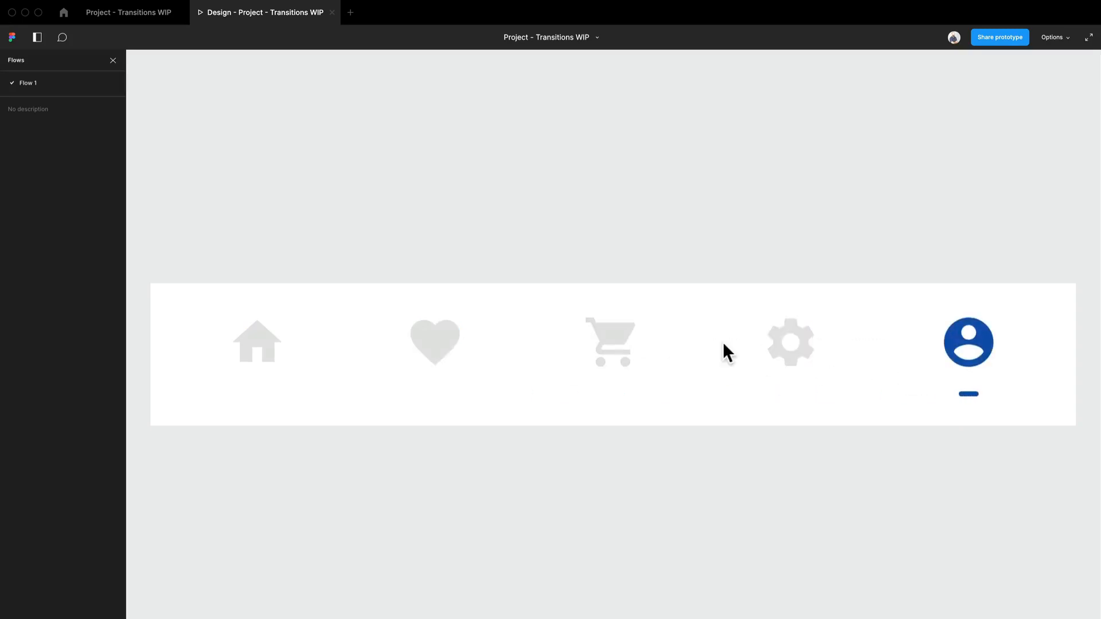
pyautogui.click(781, 351)
pyautogui.click(424, 341)
pyautogui.click(237, 350)
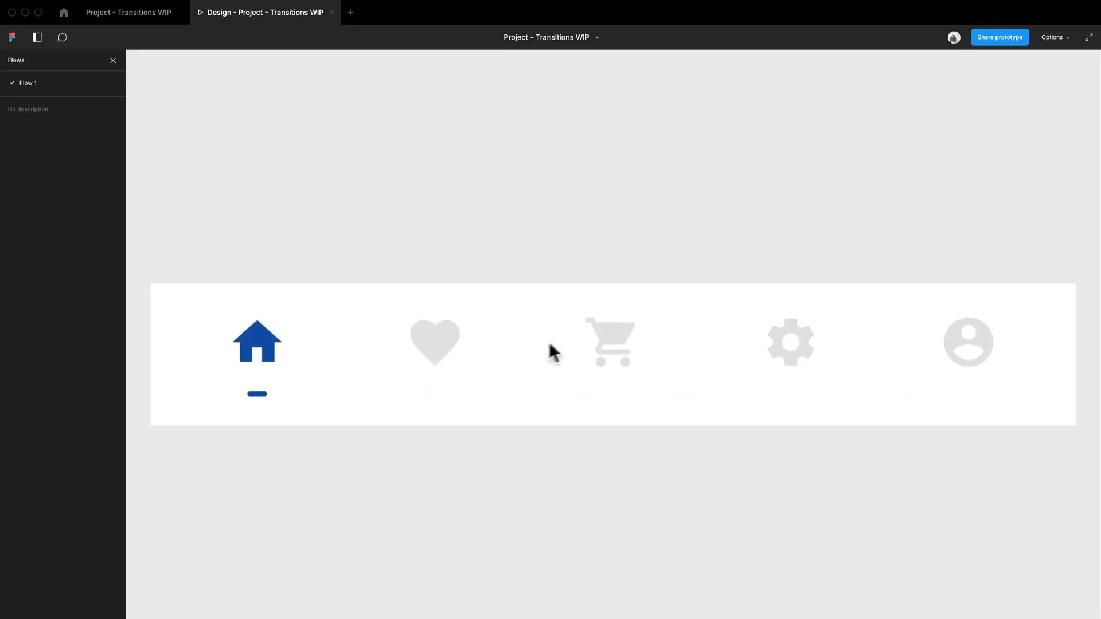
pyautogui.click(459, 352)
pyautogui.click(627, 345)
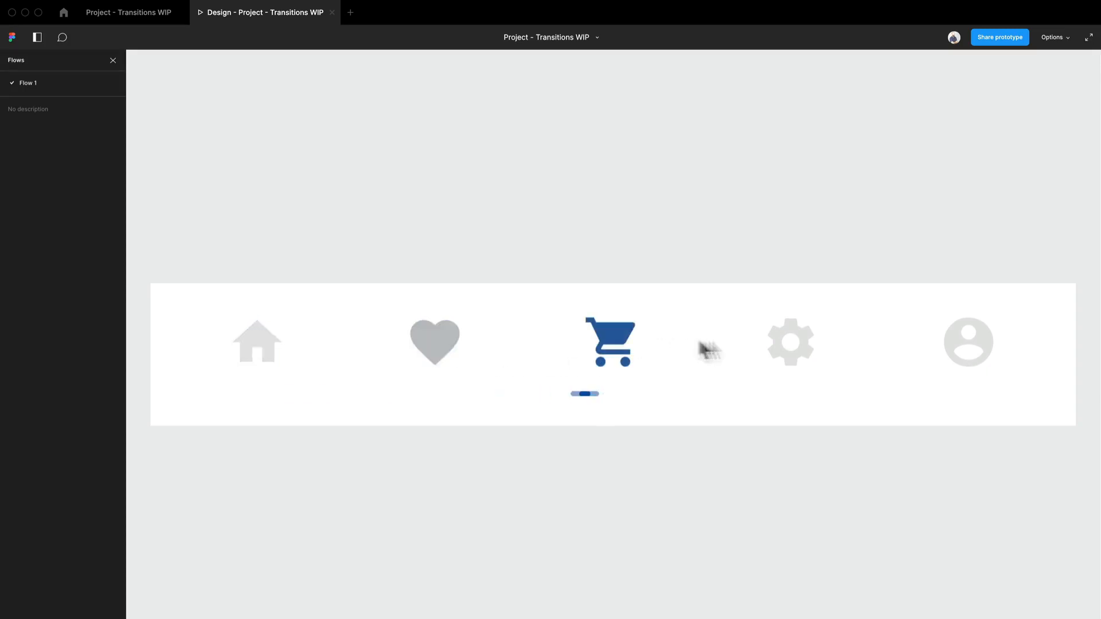
pyautogui.click(795, 356)
pyautogui.click(967, 346)
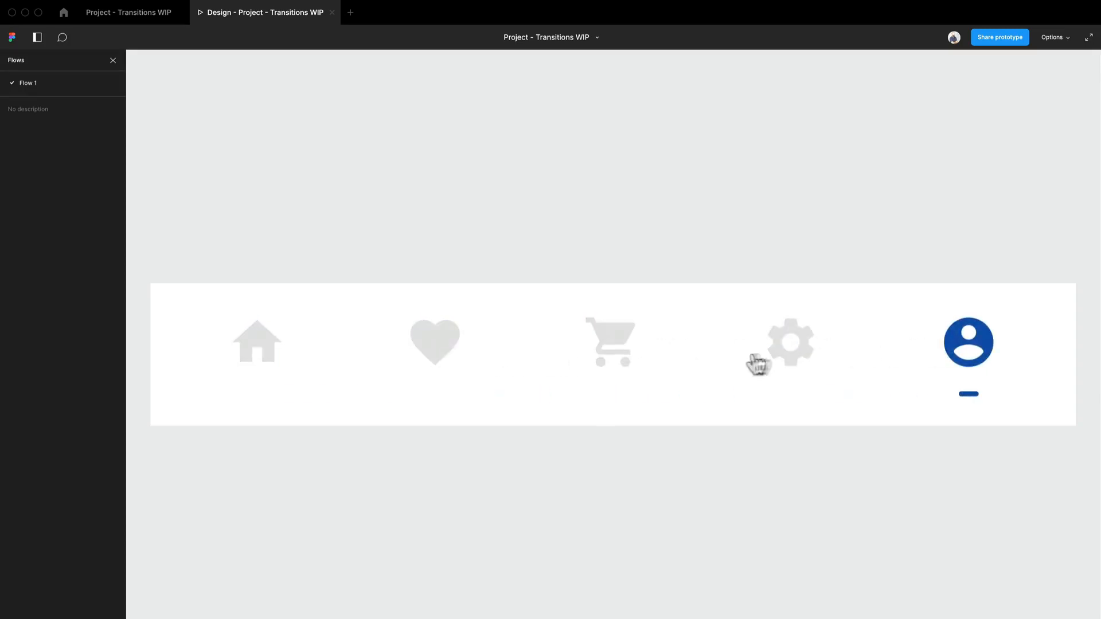
pyautogui.click(801, 367)
pyautogui.click(612, 354)
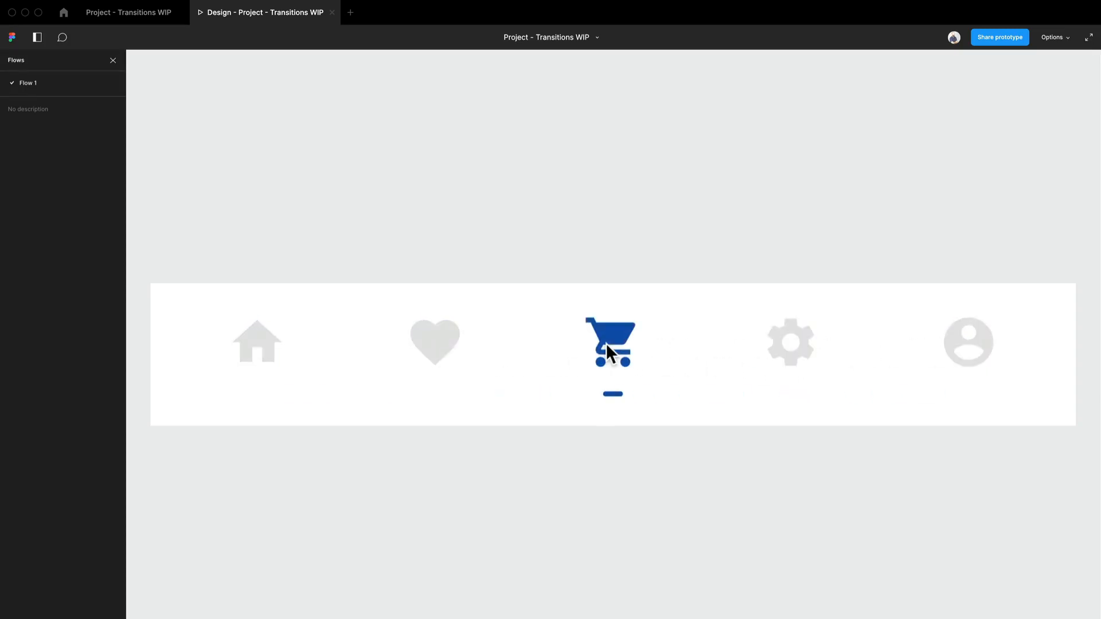
pyautogui.click(439, 369)
pyautogui.click(274, 350)
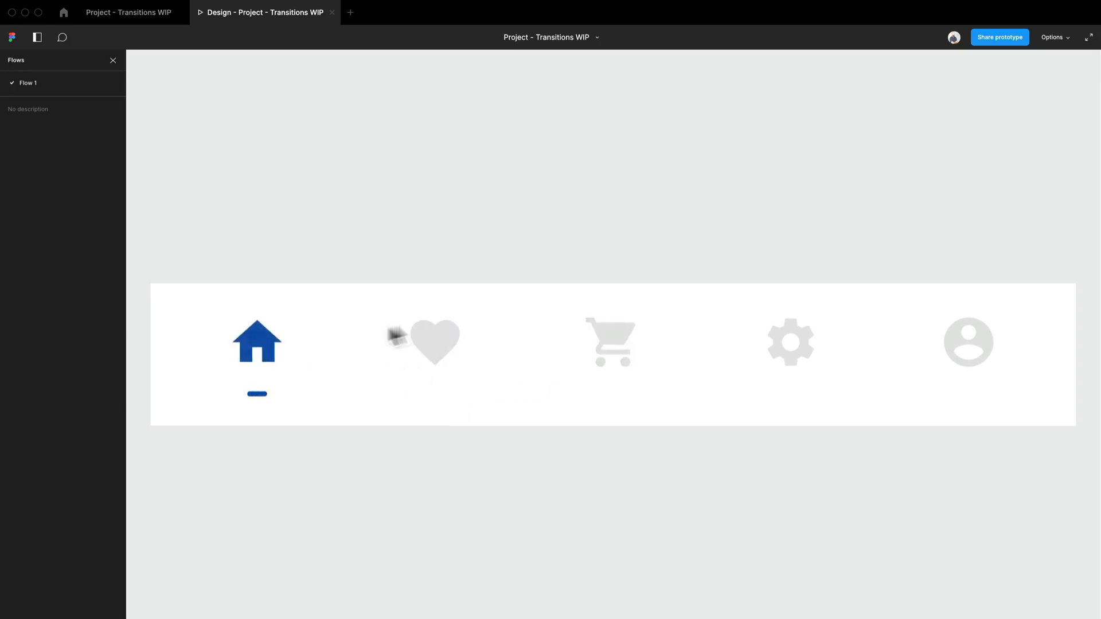
pyautogui.click(454, 345)
pyautogui.click(628, 345)
pyautogui.click(802, 354)
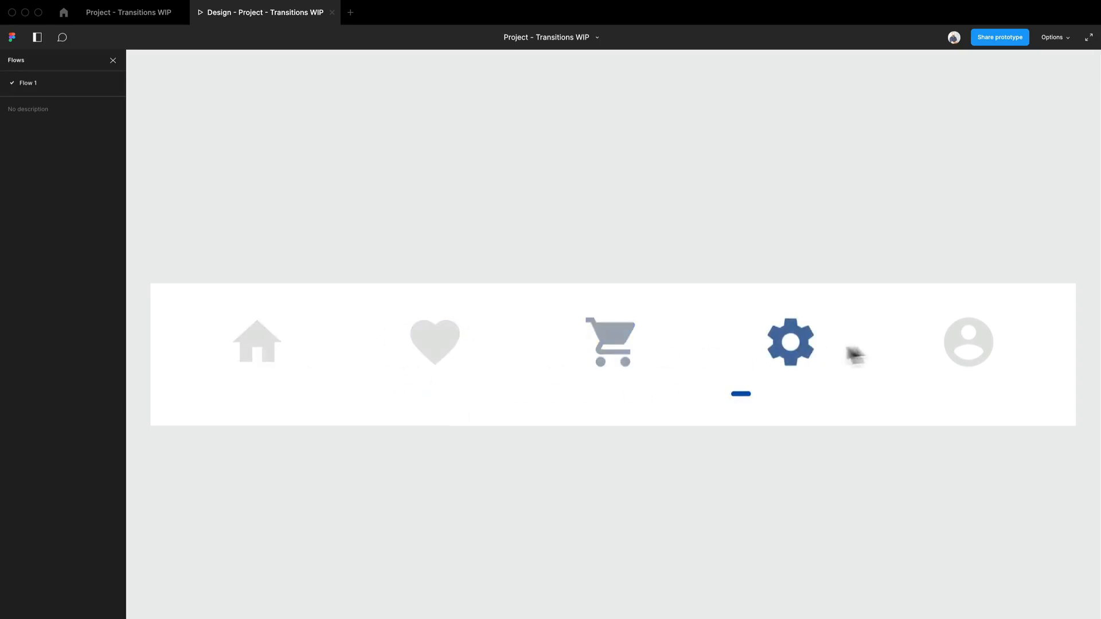
pyautogui.click(958, 353)
pyautogui.click(794, 356)
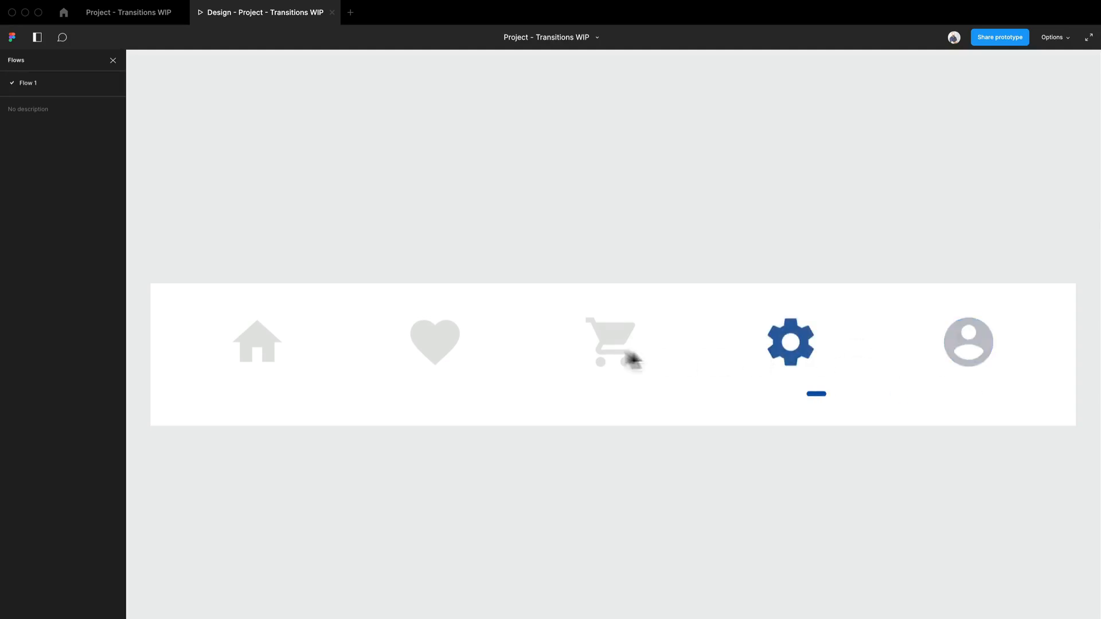
pyautogui.click(589, 339)
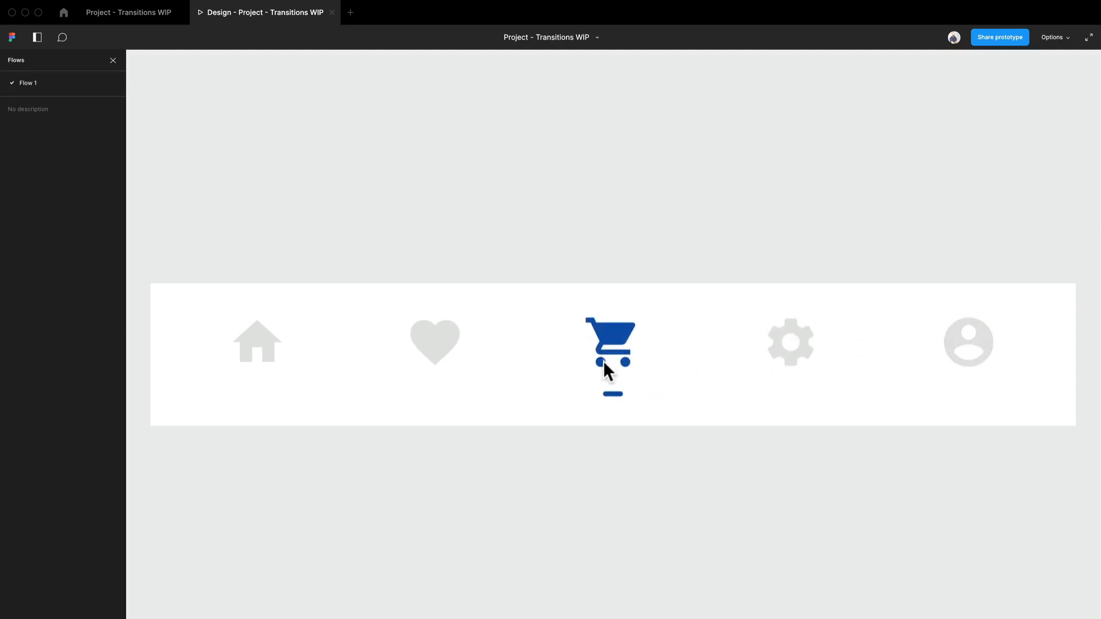
pyautogui.click(451, 341)
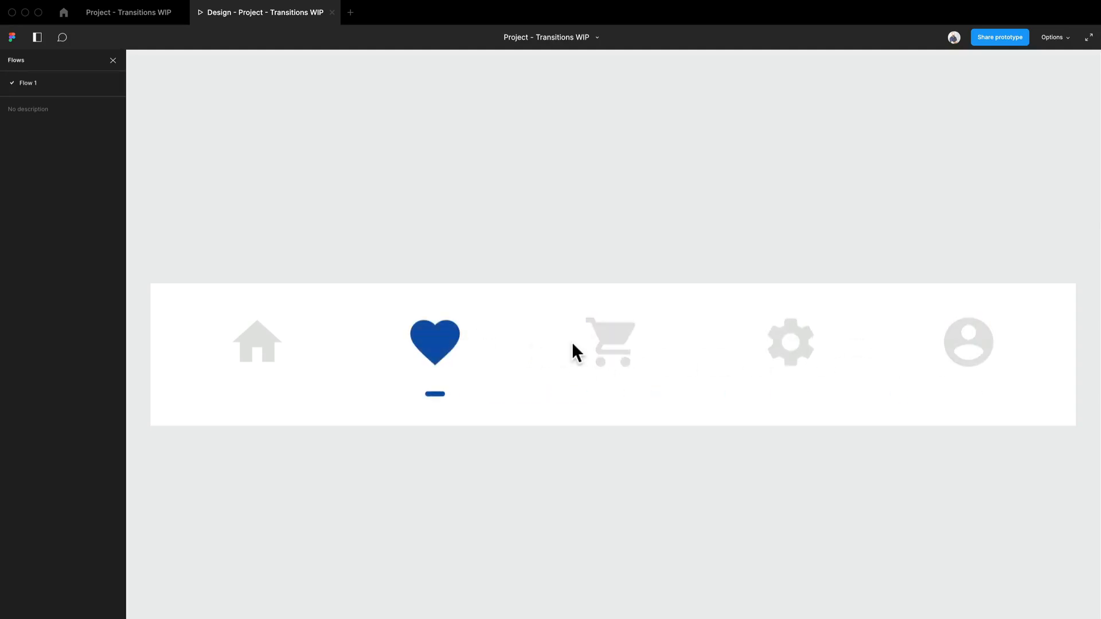
pyautogui.click(267, 350)
pyautogui.click(639, 354)
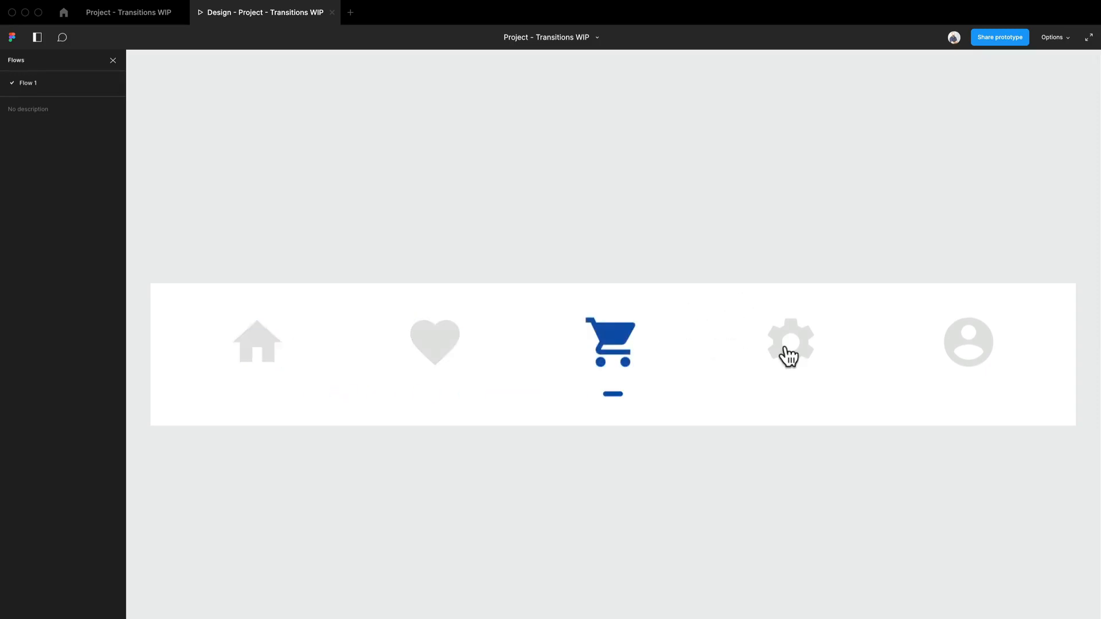